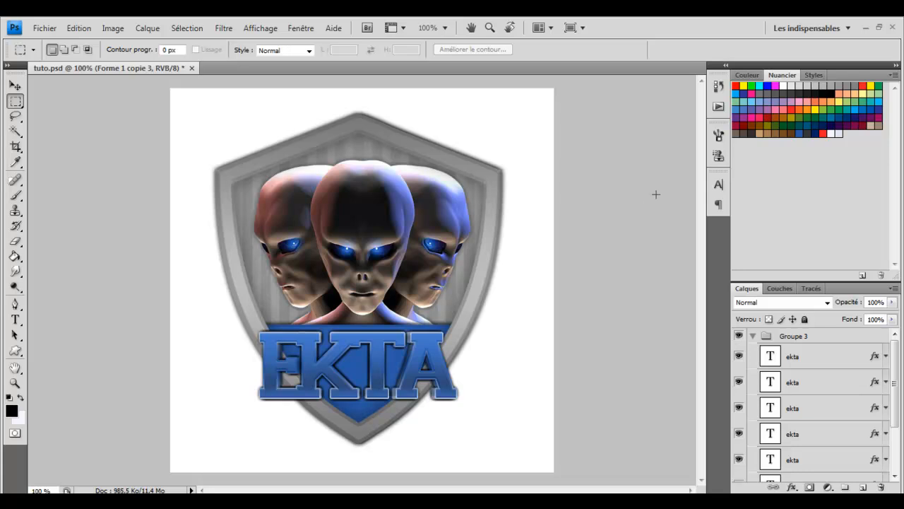
Step: Create a new 600 × 600 pixel RGB document at 72 pixels/inch with a white background, viewed at 100%
{"action": "left_click", "coordinate": [50, 27]}
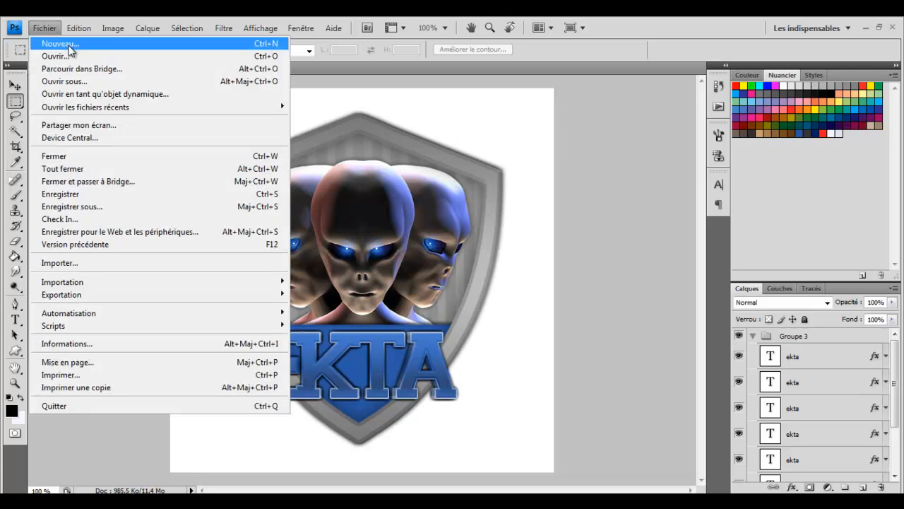
{"action": "left_click", "coordinate": [68, 45]}
{"action": "key", "text": "Tab"}
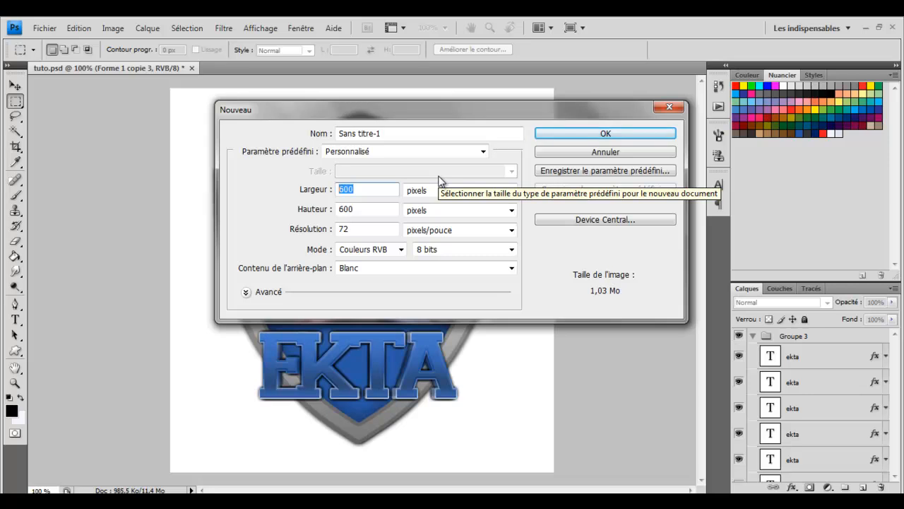
{"action": "key", "text": "Tab"}
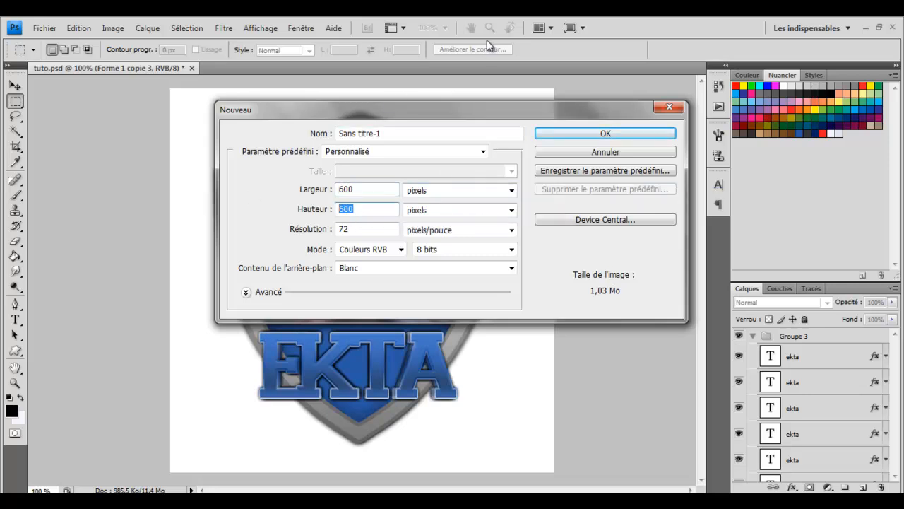
{"action": "key", "text": "Return"}
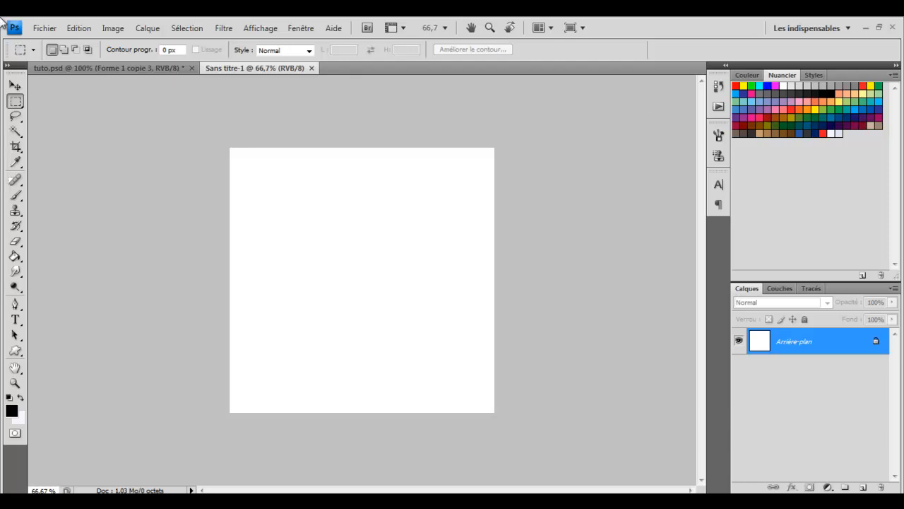
{"action": "key", "text": "ctrl+1"}
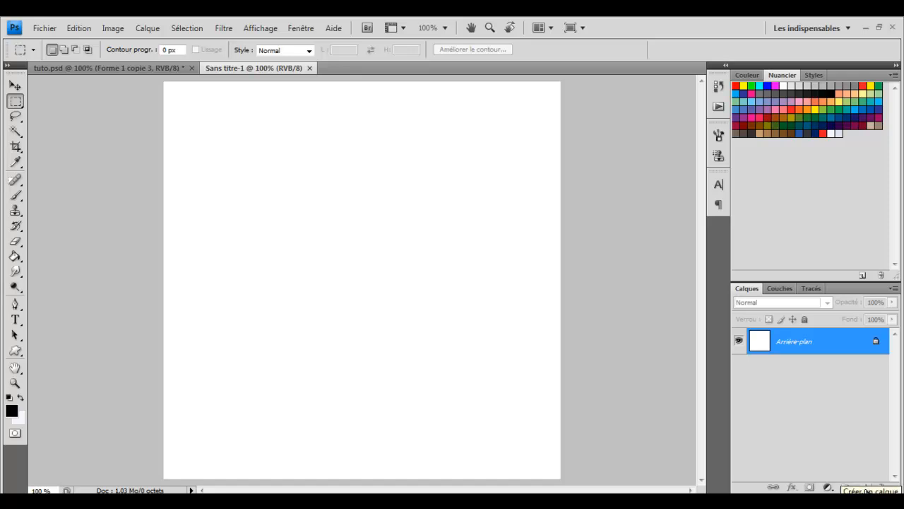
Step: Add a new layer, draw a large black shield on it with the Custom Shape tool, and position it near the canvas centre
{"action": "left_click", "coordinate": [864, 487]}
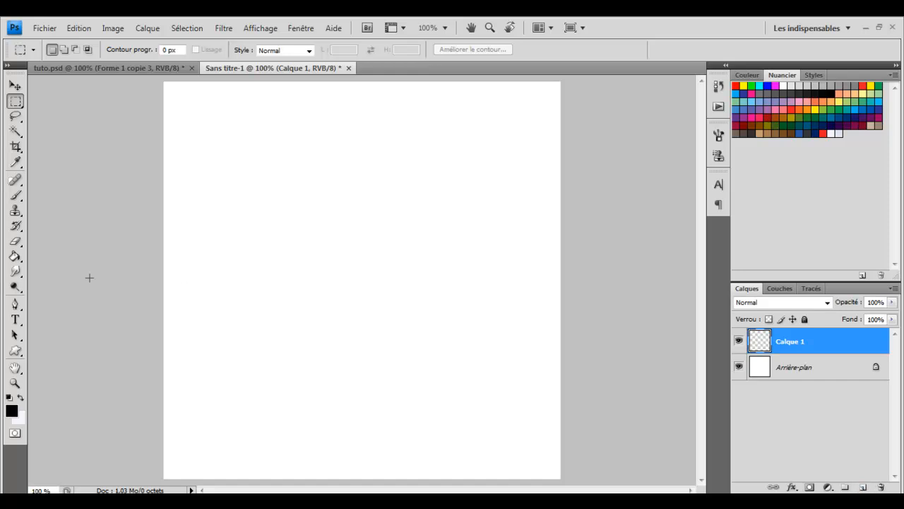
{"action": "left_click", "coordinate": [18, 351]}
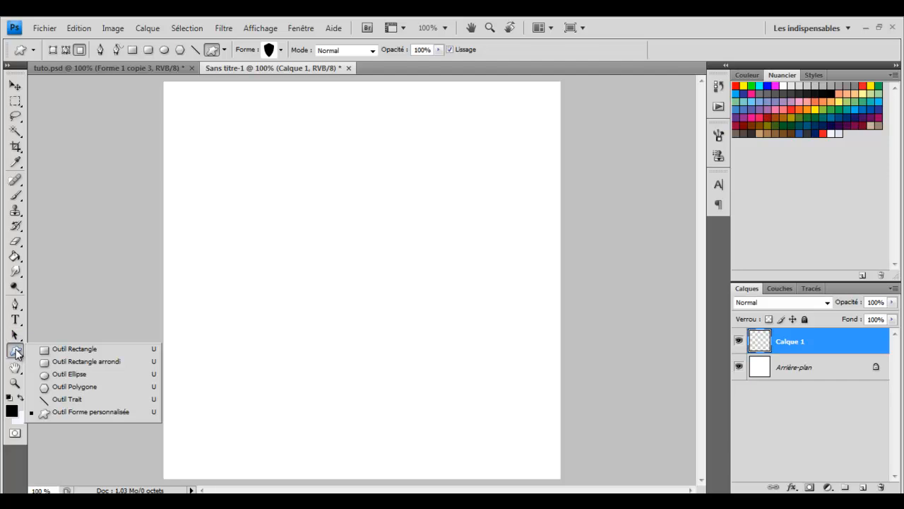
{"action": "left_click", "coordinate": [121, 414]}
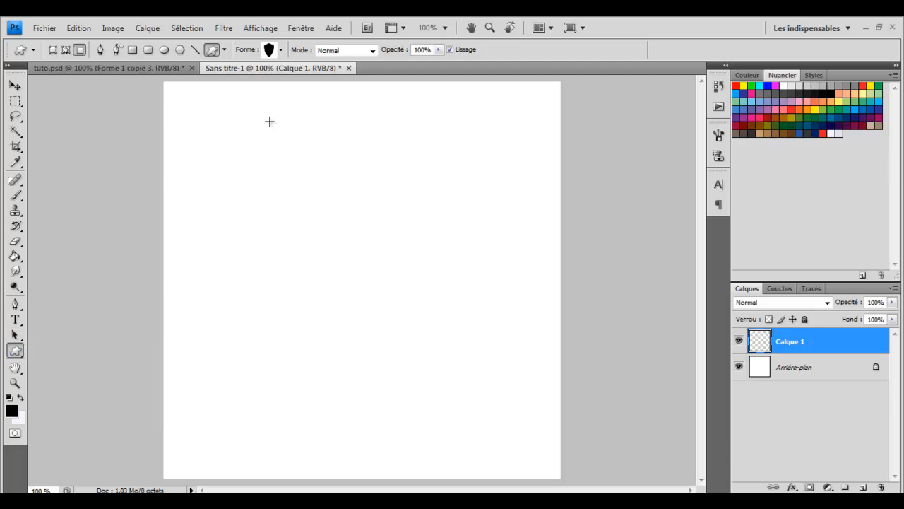
{"action": "left_click", "coordinate": [281, 50]}
{"action": "left_click_drag", "start_coordinate": [327, 95], "coordinate": [327, 121]}
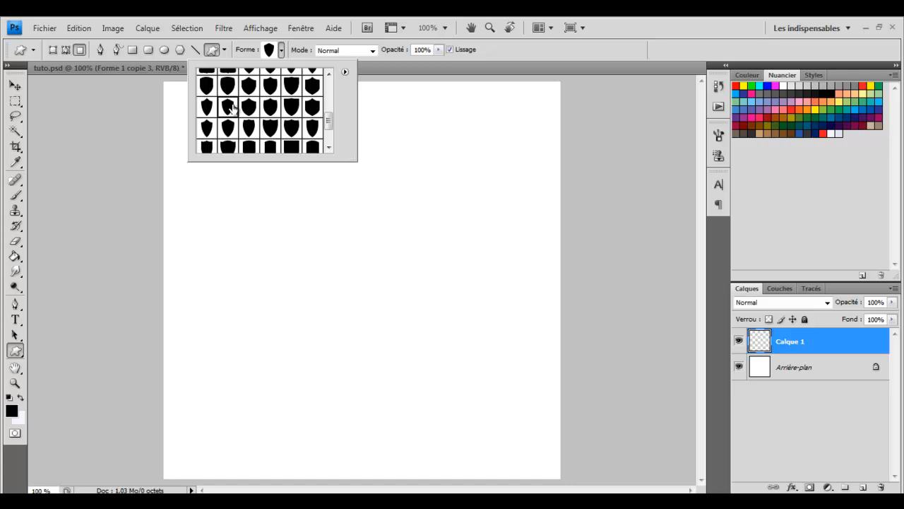
{"action": "key", "text": "z"}
{"action": "key", "text": "u"}
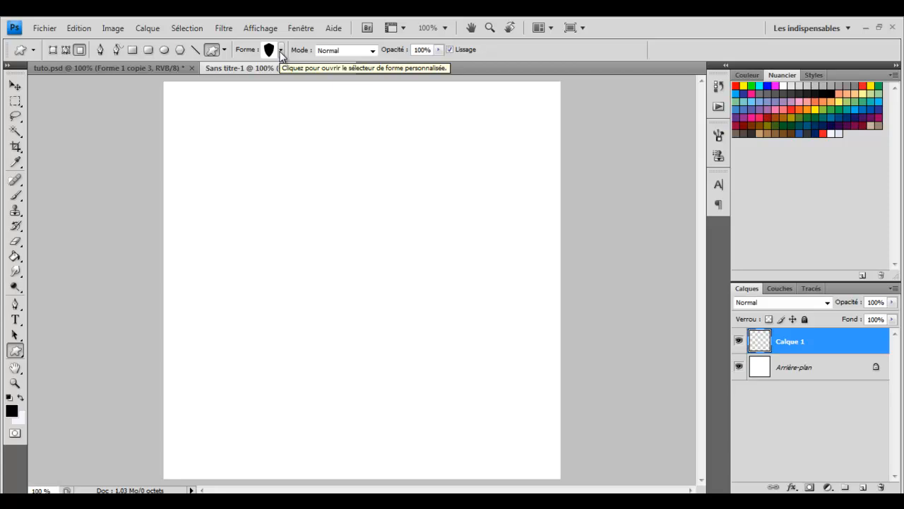
{"action": "left_click", "coordinate": [280, 51]}
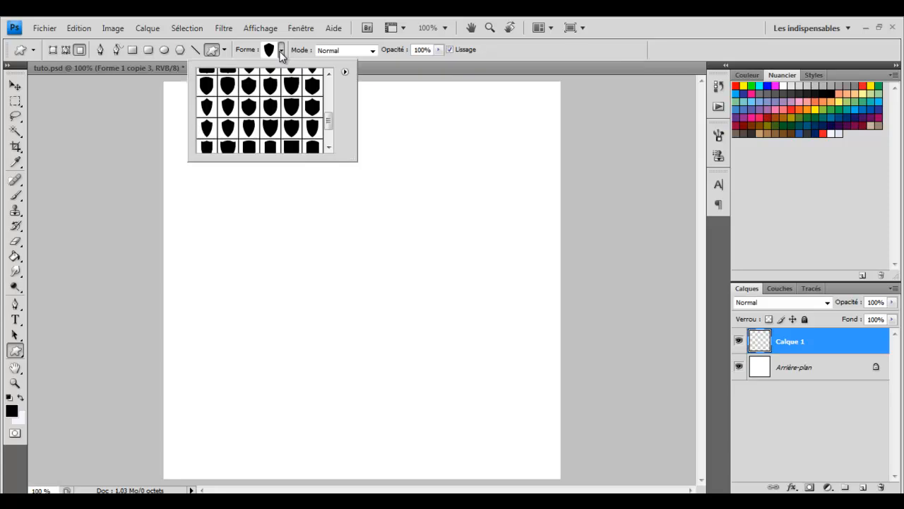
{"action": "left_click", "coordinate": [281, 52]}
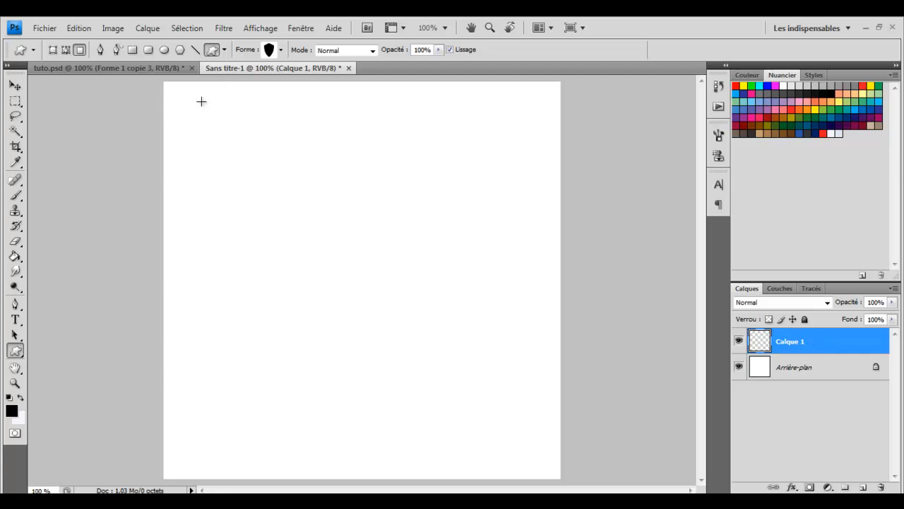
{"action": "left_click_drag", "start_coordinate": [224, 119], "coordinate": [514, 438]}
{"action": "left_click", "coordinate": [15, 85]}
{"action": "left_click_drag", "start_coordinate": [353, 236], "coordinate": [326, 244]}
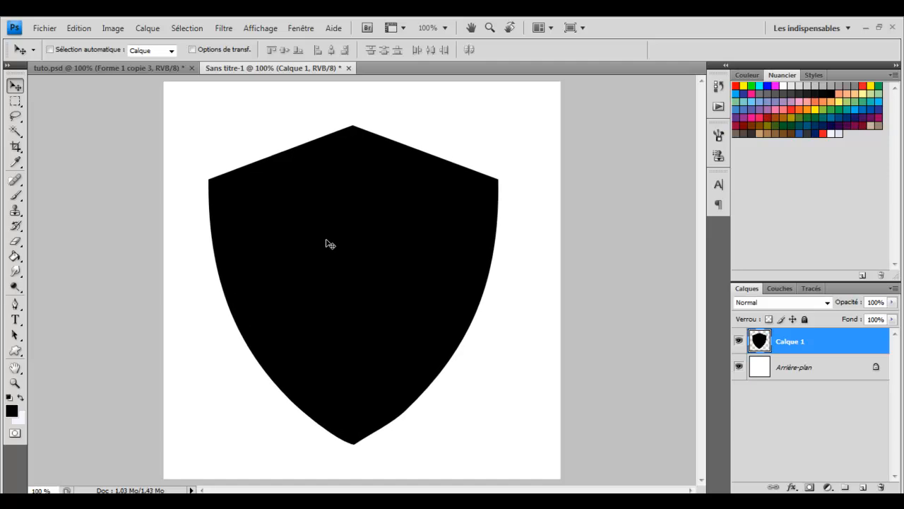
Step: Add an outer glow (Lueur externe) to the shield layer with Normal blend mode and 50% opacity
{"action": "double_click", "coordinate": [790, 342]}
{"action": "double_click", "coordinate": [821, 330]}
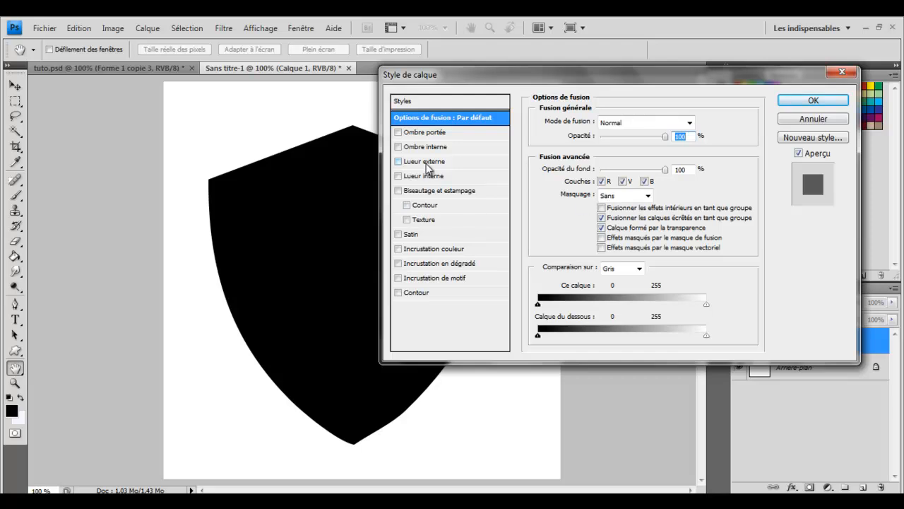
{"action": "left_click", "coordinate": [399, 161]}
{"action": "left_click", "coordinate": [424, 163]}
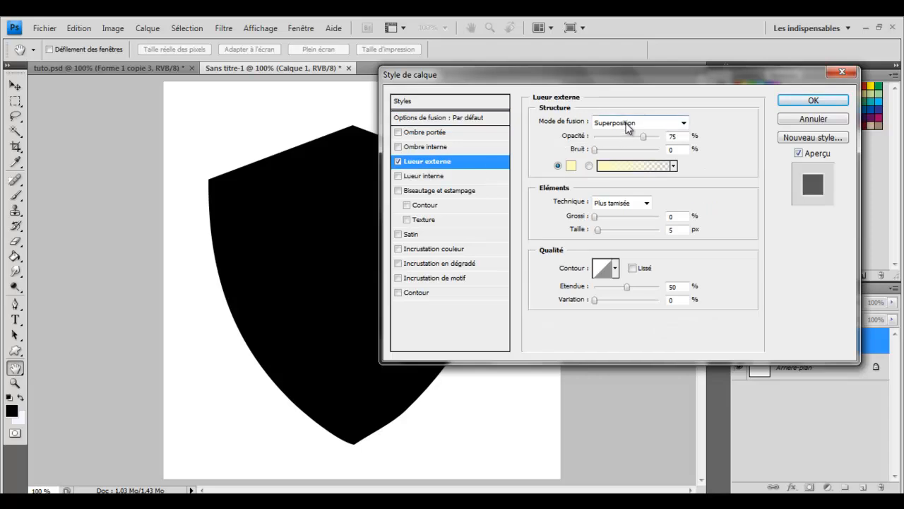
{"action": "left_click", "coordinate": [627, 124]}
{"action": "left_click", "coordinate": [621, 136]}
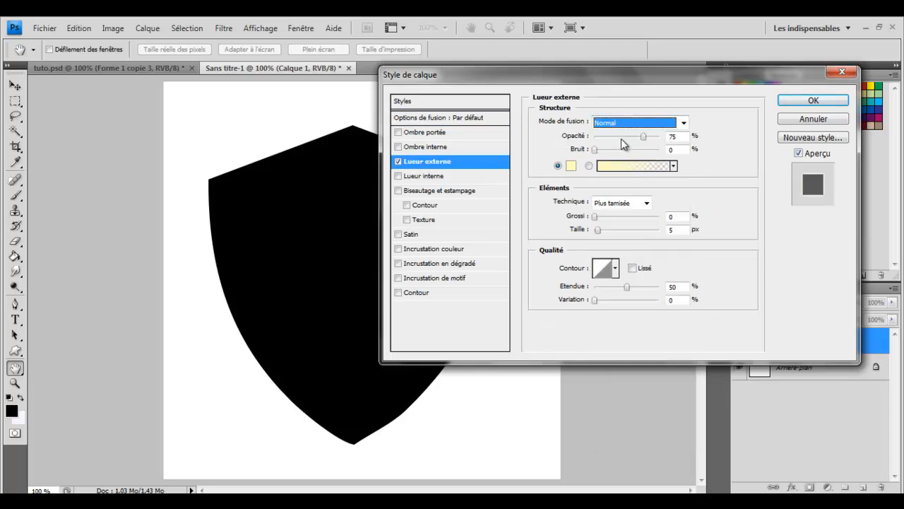
{"action": "double_click", "coordinate": [678, 136]}
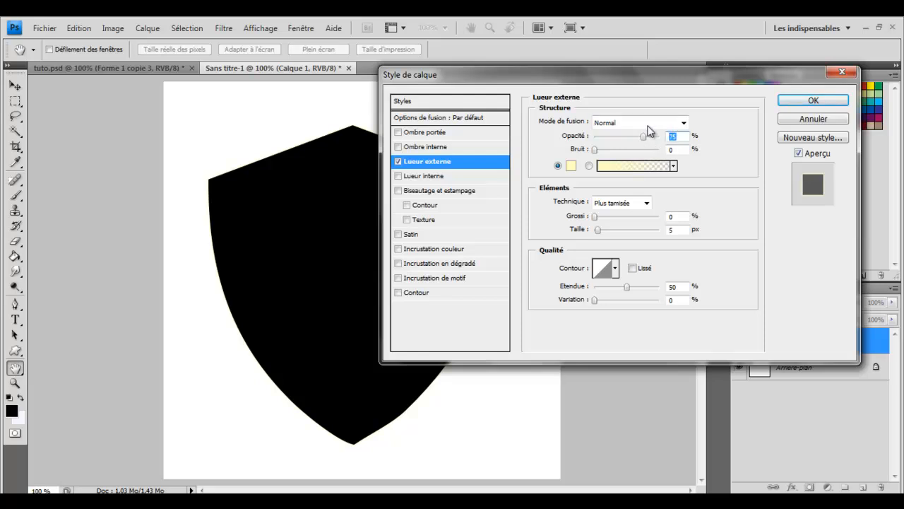
{"action": "type", "text": "50"}
Step: Set the outer glow's colour to black (000000) and its size to 8 px
{"action": "left_click", "coordinate": [571, 166]}
{"action": "left_click_drag", "start_coordinate": [623, 242], "coordinate": [485, 436]}
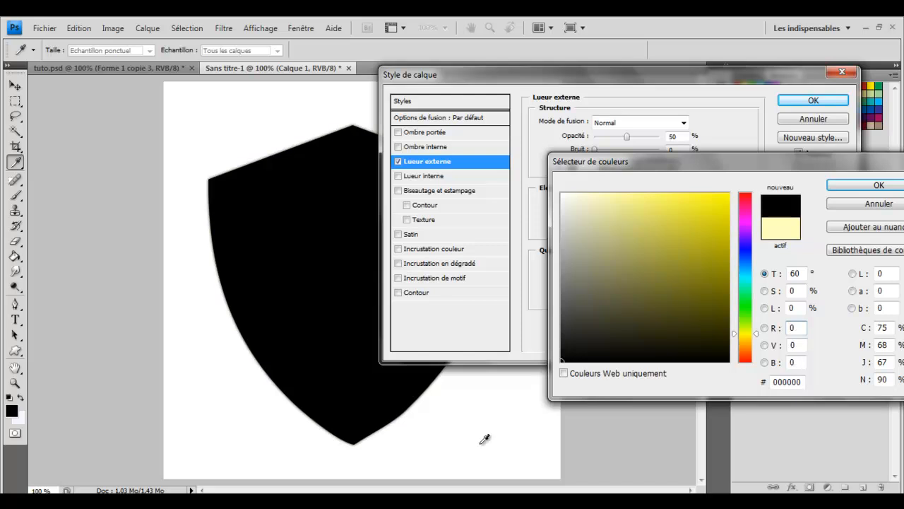
{"action": "key", "text": "Return"}
{"action": "double_click", "coordinate": [677, 230]}
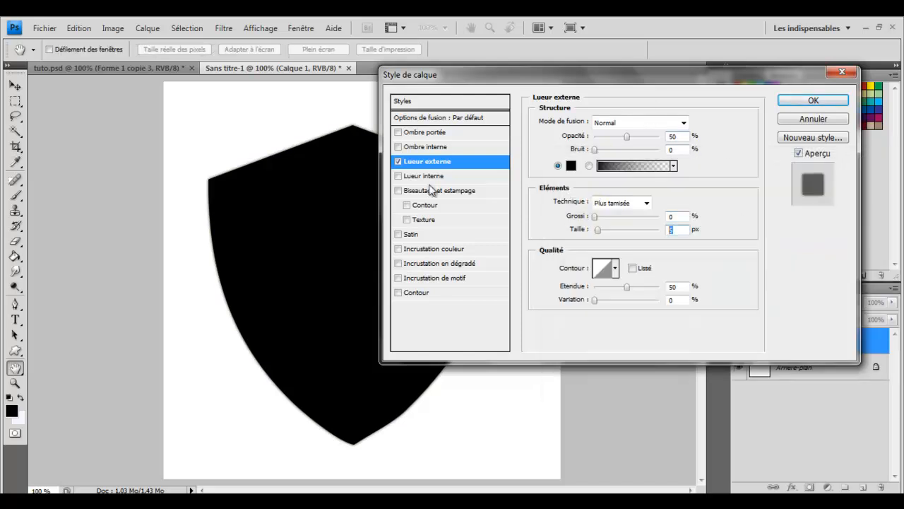
{"action": "type", "text": "8"}
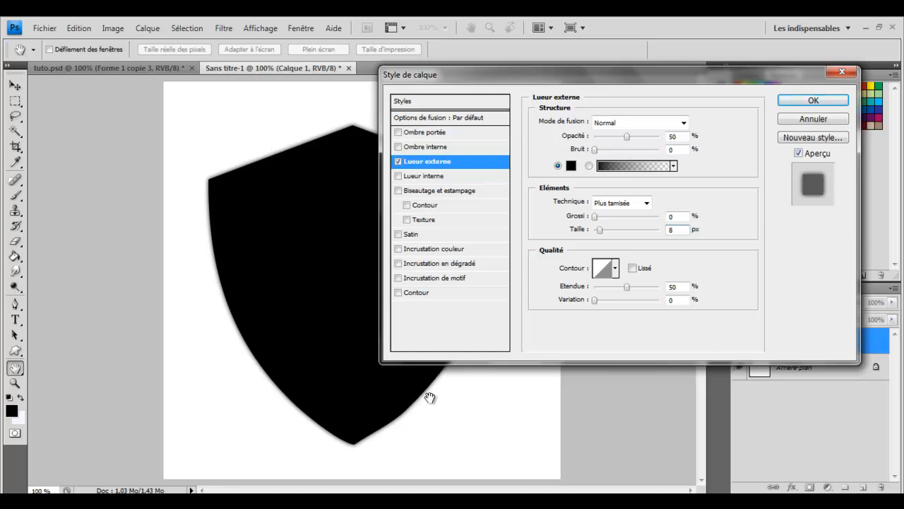
Step: Add a gradient overlay (Incrustation en dégradé) to the shield using the dark-light-dark grey preset
{"action": "left_click", "coordinate": [465, 267]}
{"action": "left_click", "coordinate": [607, 151]}
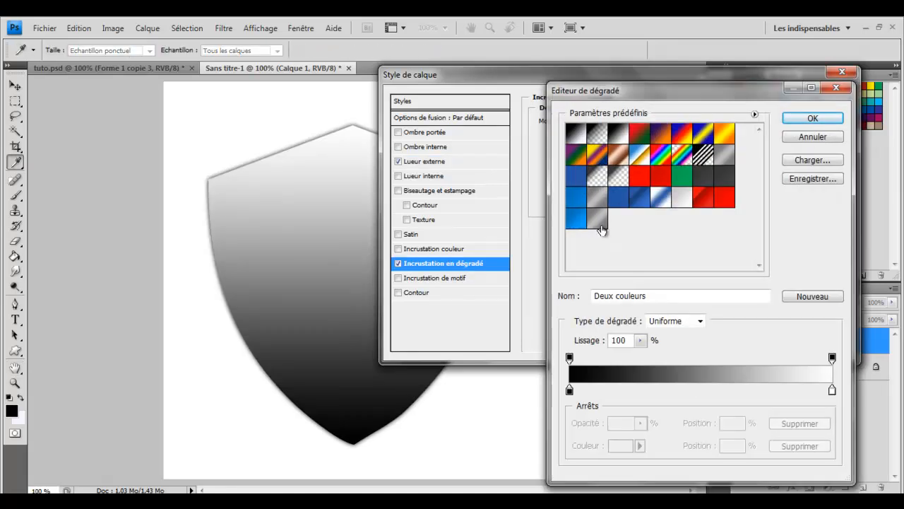
{"action": "left_click", "coordinate": [600, 226]}
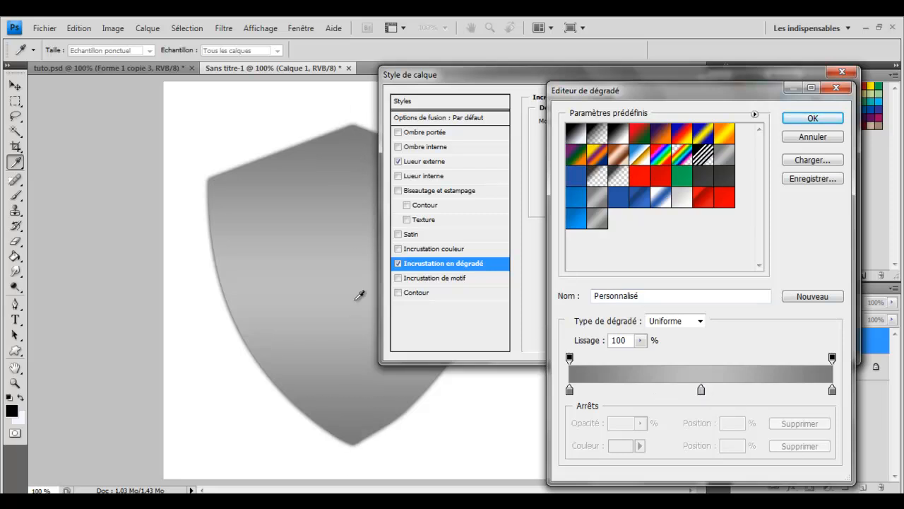
{"action": "left_click", "coordinate": [814, 118]}
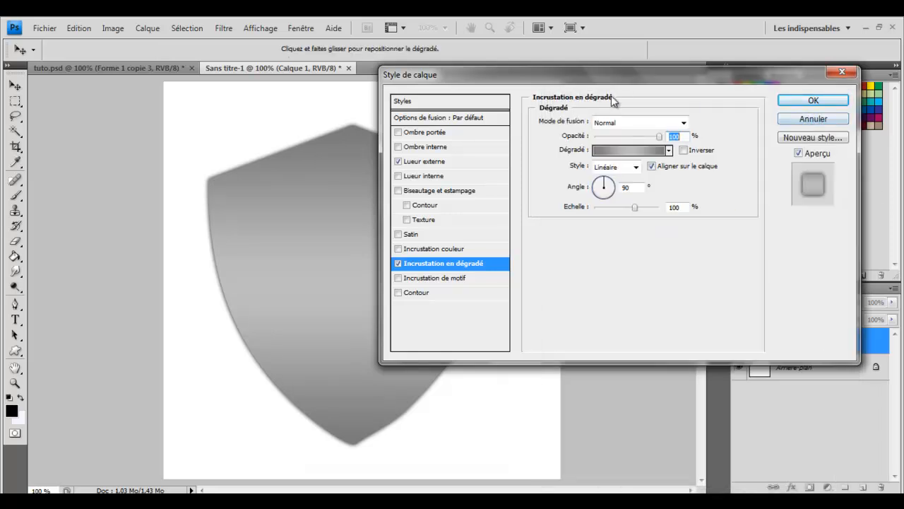
Step: Add an inner bevel (Biseautage et estampage) to the shield with 1000% depth and a 90° light angle
{"action": "left_click", "coordinate": [453, 193]}
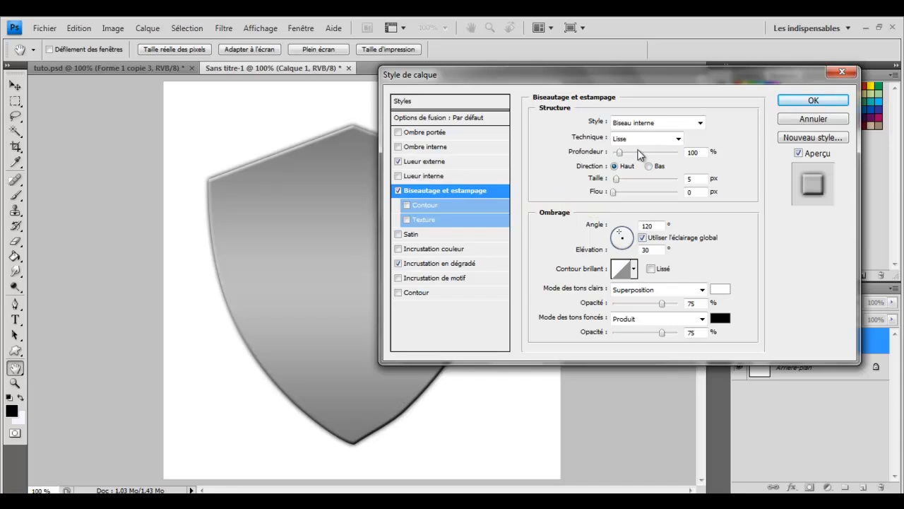
{"action": "left_click_drag", "start_coordinate": [619, 152], "coordinate": [830, 159]}
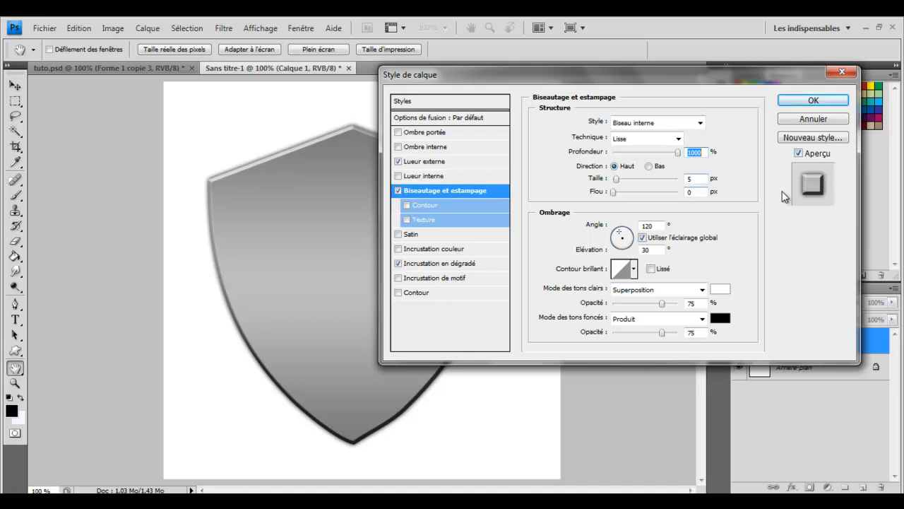
{"action": "double_click", "coordinate": [703, 179]}
{"action": "double_click", "coordinate": [655, 225]}
{"action": "type", "text": "90"}
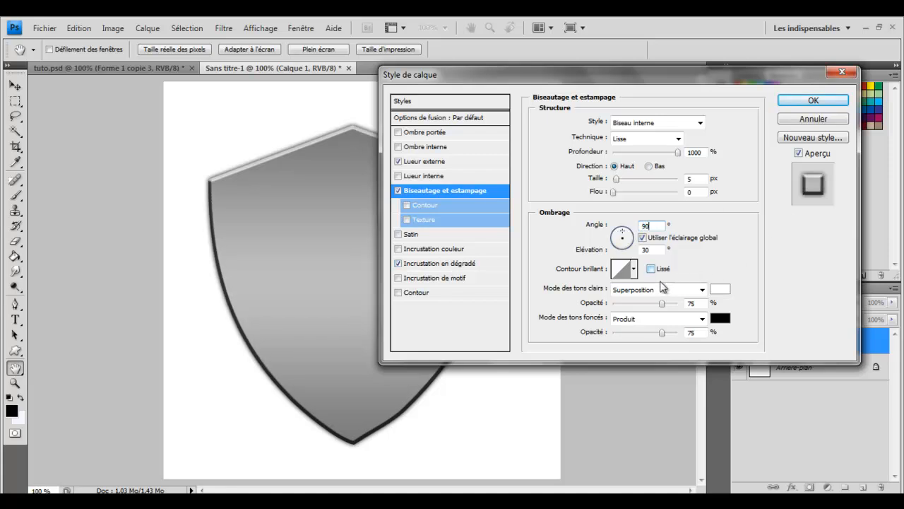
Step: Set the bevel's highlight mode to Produit, with black as its colour and 15% opacity
{"action": "left_click", "coordinate": [664, 290]}
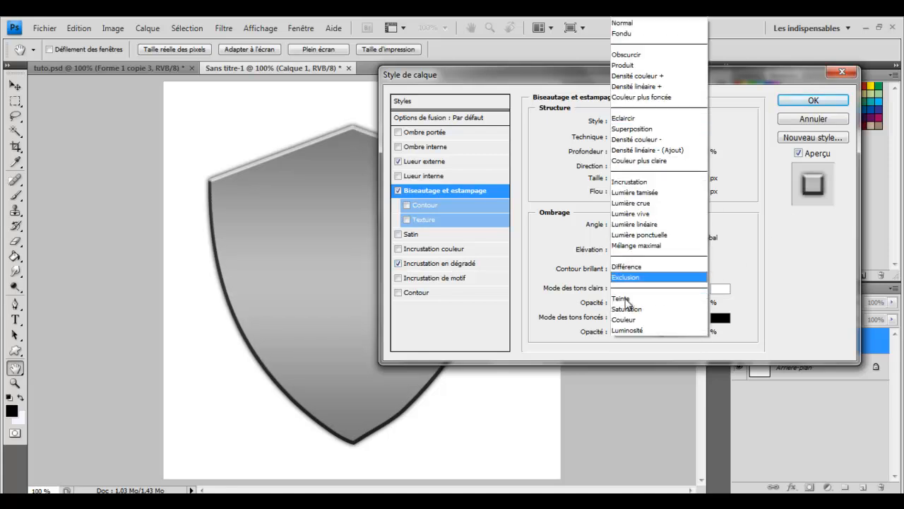
{"action": "left_click", "coordinate": [643, 66]}
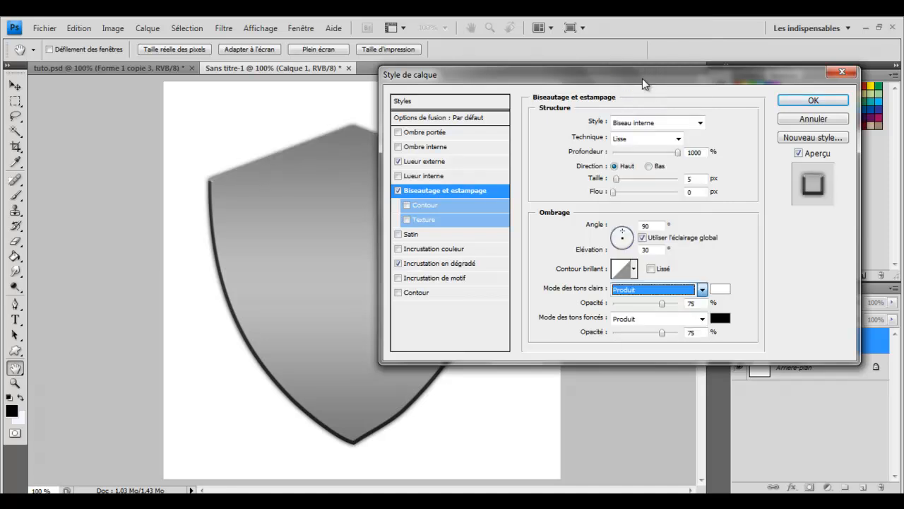
{"action": "left_click", "coordinate": [714, 289]}
{"action": "left_click", "coordinate": [568, 357]}
{"action": "left_click", "coordinate": [834, 200]}
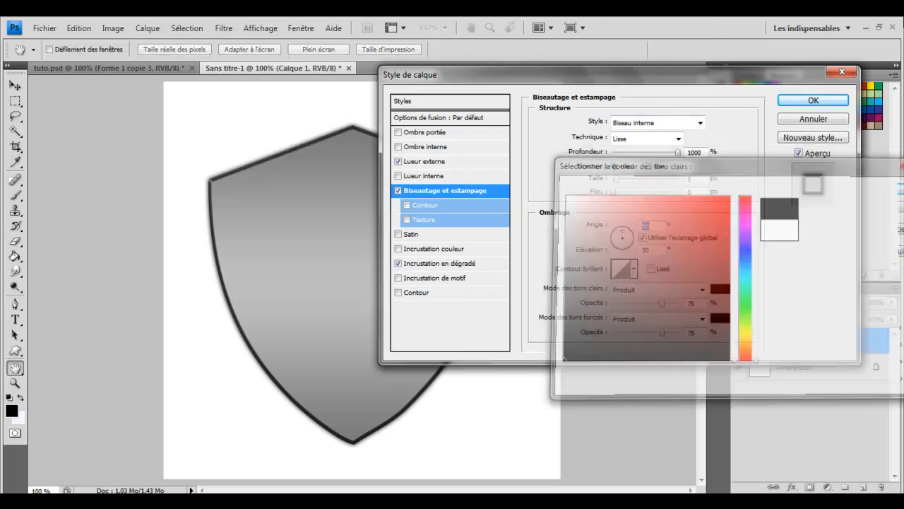
{"action": "double_click", "coordinate": [691, 303]}
{"action": "type", "text": "15"}
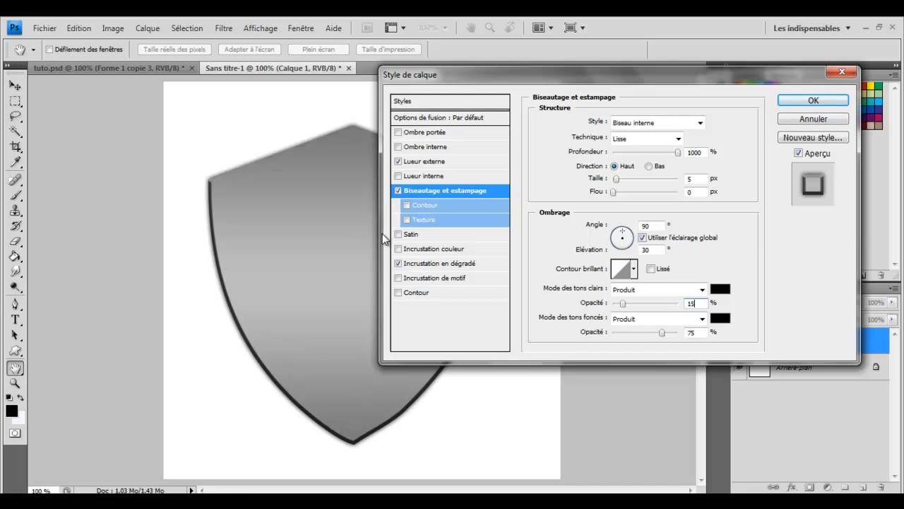
Step: Set the bevel's shadow opacity to 20% and apply the layer style
{"action": "double_click", "coordinate": [700, 332]}
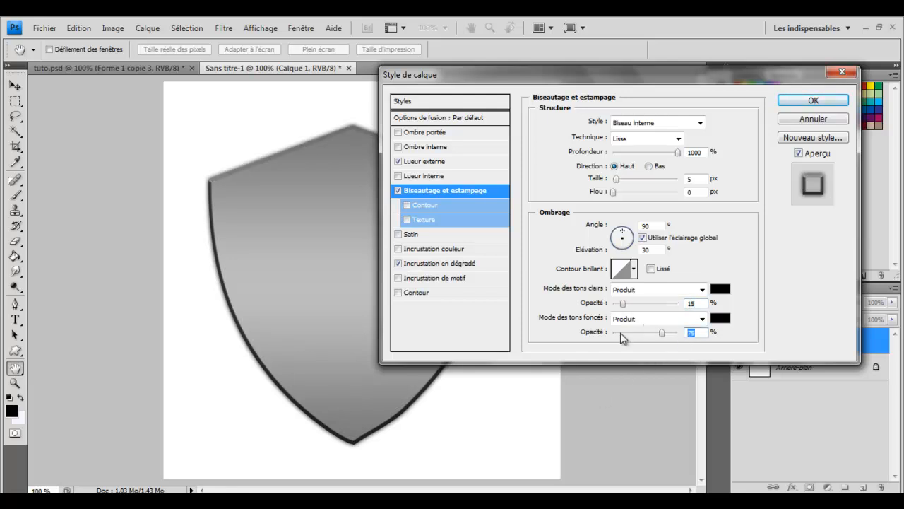
{"action": "type", "text": "20"}
{"action": "key", "text": "Return"}
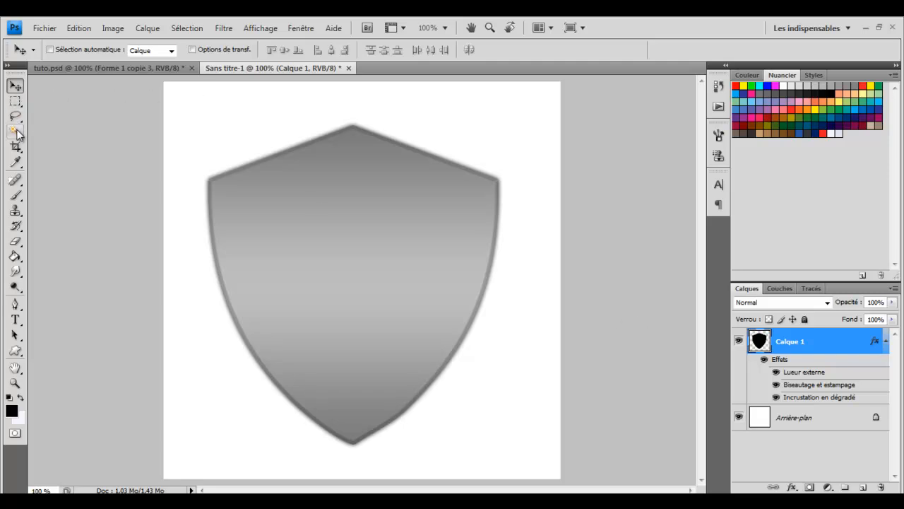
Step: Select the empty area around the shield on Calque 1 with the Magic Wand at tolerance 32
{"action": "left_click", "coordinate": [16, 130]}
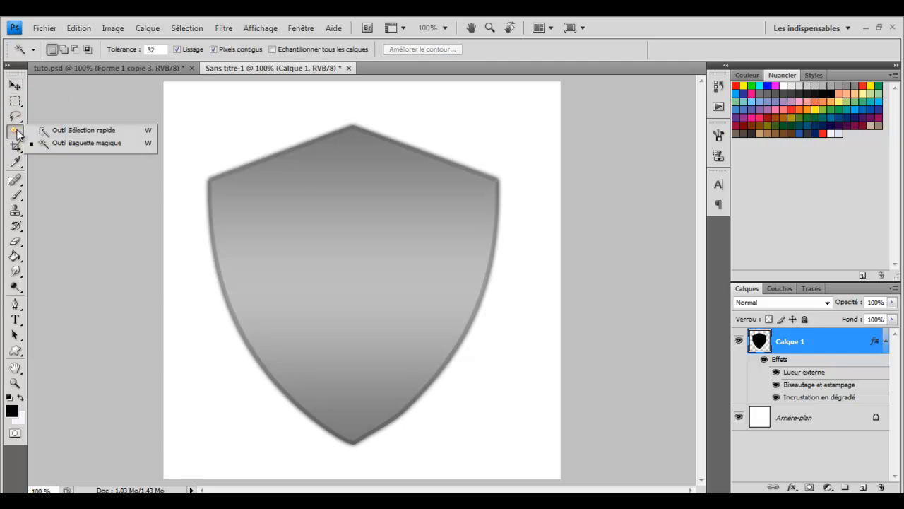
{"action": "left_click", "coordinate": [113, 146]}
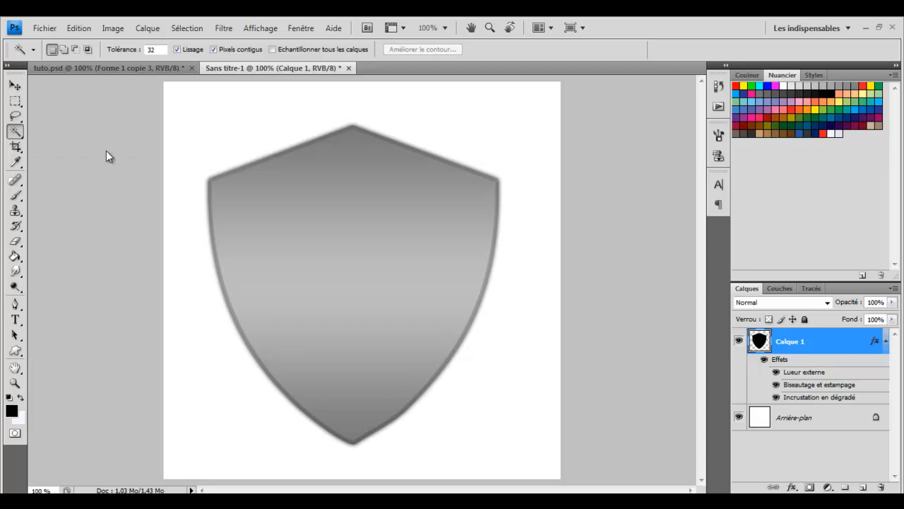
{"action": "left_click", "coordinate": [514, 130]}
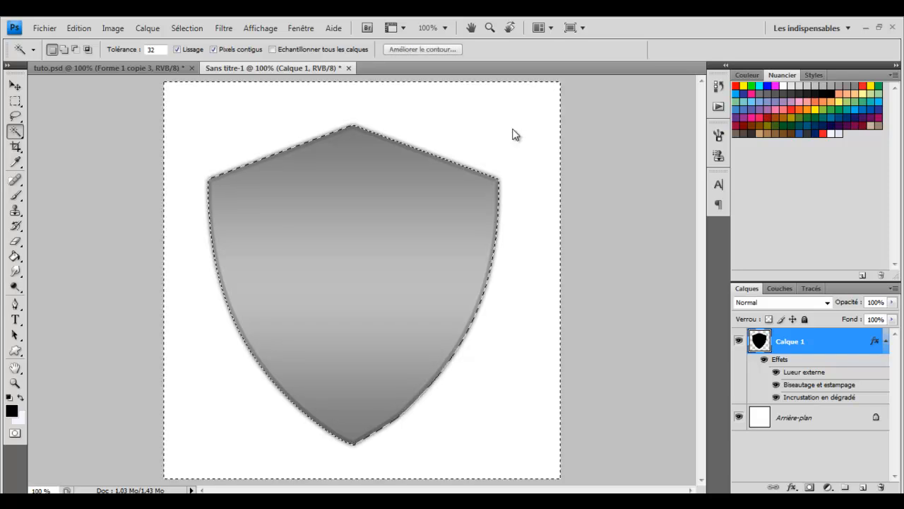
Step: Invert the selection so it covers the shield, and contract it by 25 pixels
{"action": "right_click", "coordinate": [514, 131]}
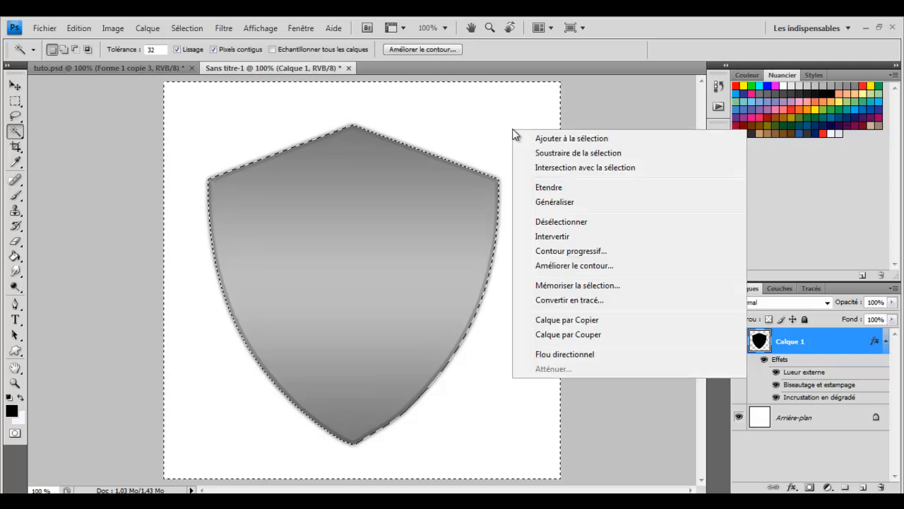
{"action": "left_click", "coordinate": [551, 236]}
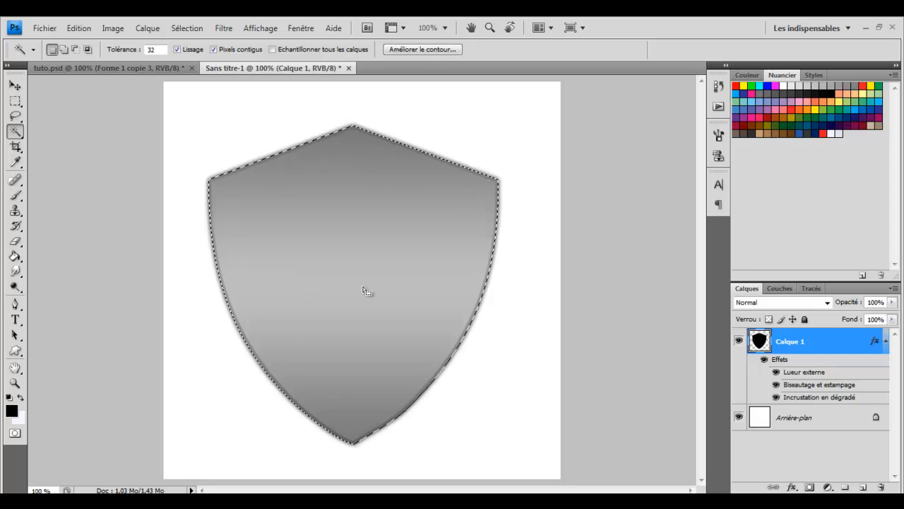
{"action": "left_click", "coordinate": [188, 28]}
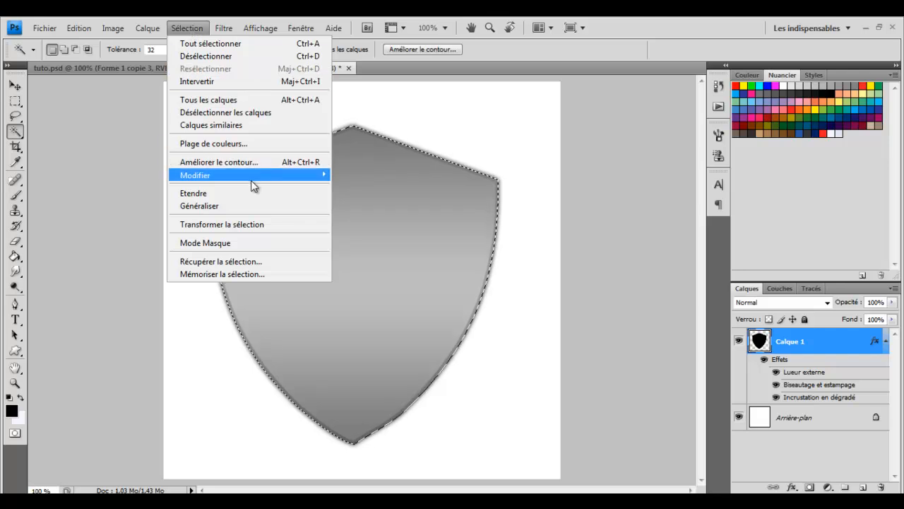
{"action": "mouse_move", "coordinate": [252, 180]}
{"action": "left_click", "coordinate": [380, 208]}
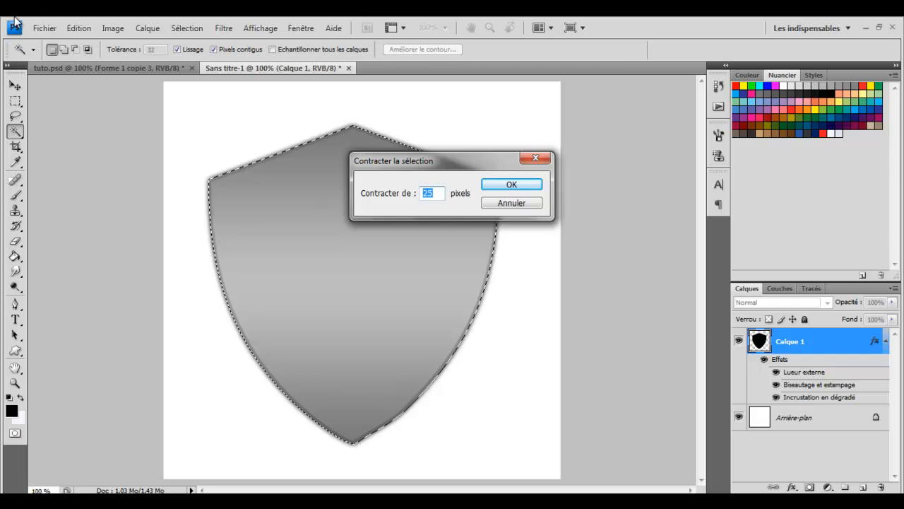
{"action": "key", "text": "Return"}
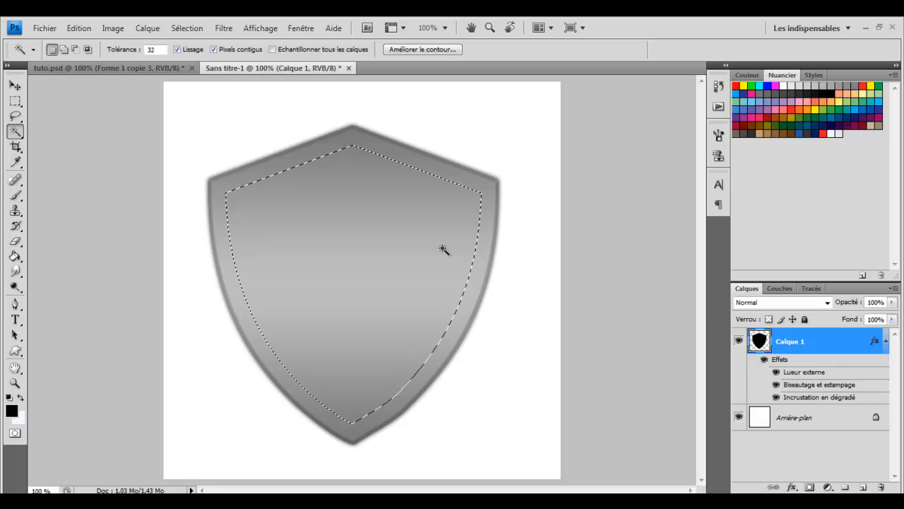
Step: Add a new empty layer above the shield's layer and switch to the Rectangular Marquee tool
{"action": "left_click", "coordinate": [865, 487]}
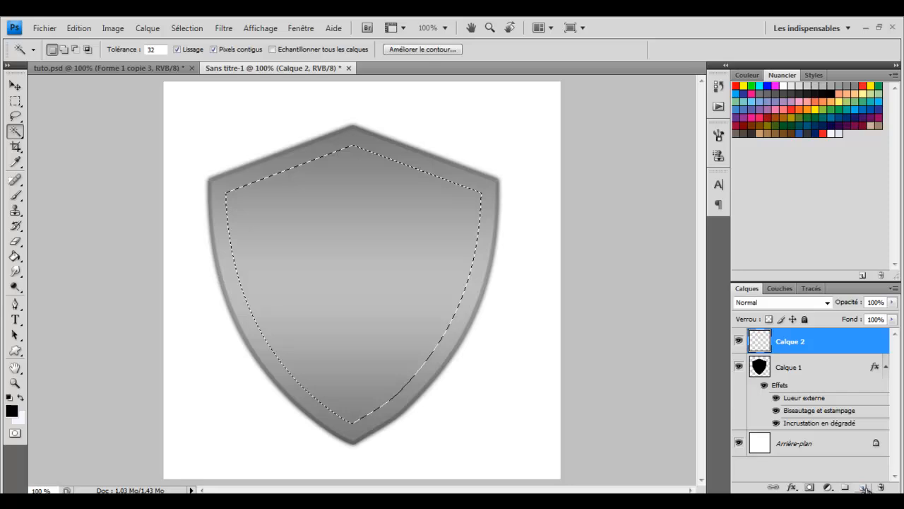
{"action": "left_click", "coordinate": [16, 103]}
{"action": "right_click", "coordinate": [17, 104]}
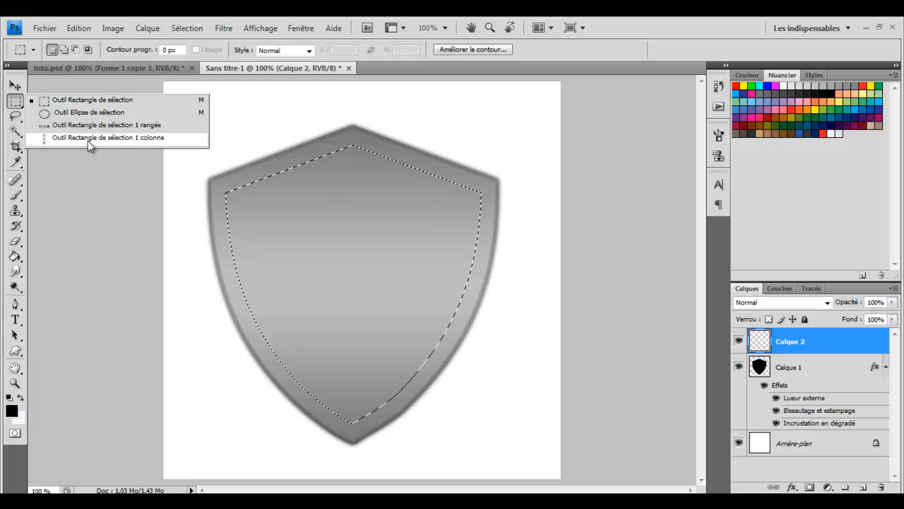
{"action": "left_click", "coordinate": [99, 100]}
Step: Fill the contracted selection on Calque 2 with grey #808080 in Normal mode at 100% opacity, and deselect
{"action": "right_click", "coordinate": [359, 190]}
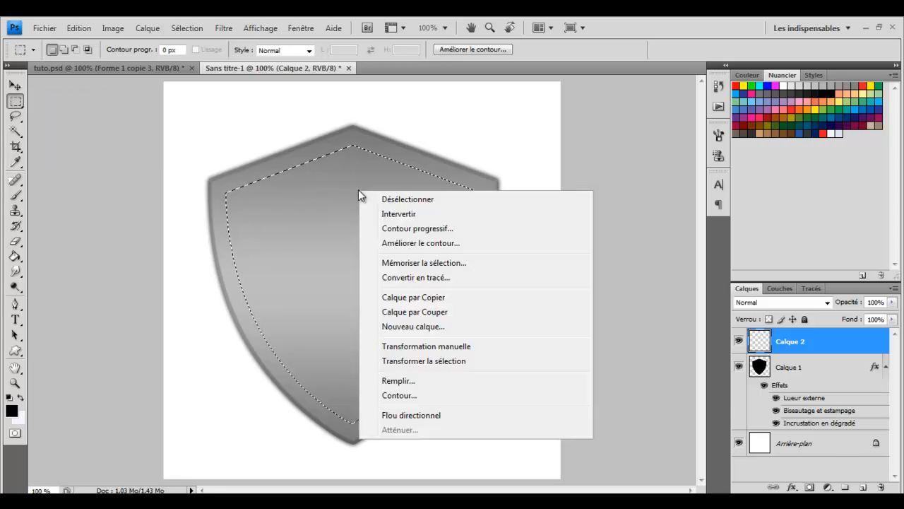
{"action": "left_click", "coordinate": [420, 382]}
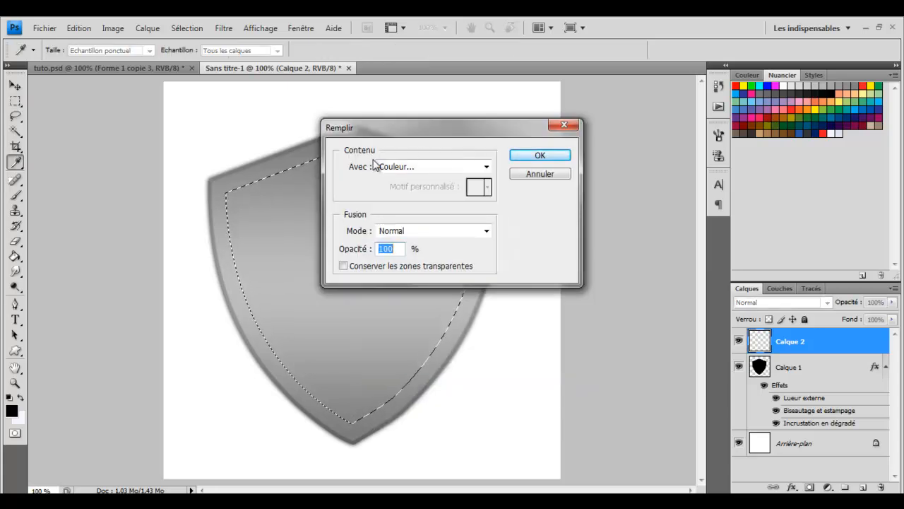
{"action": "left_click", "coordinate": [429, 169]}
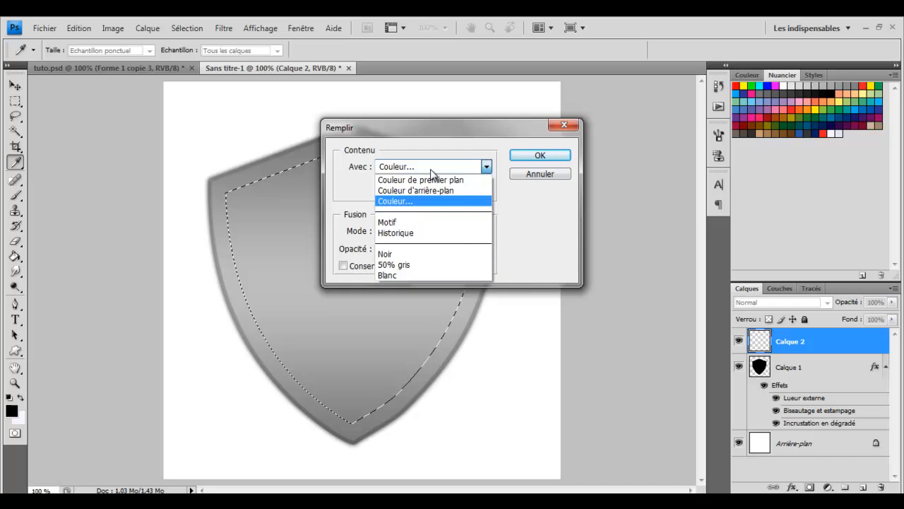
{"action": "left_click", "coordinate": [404, 202]}
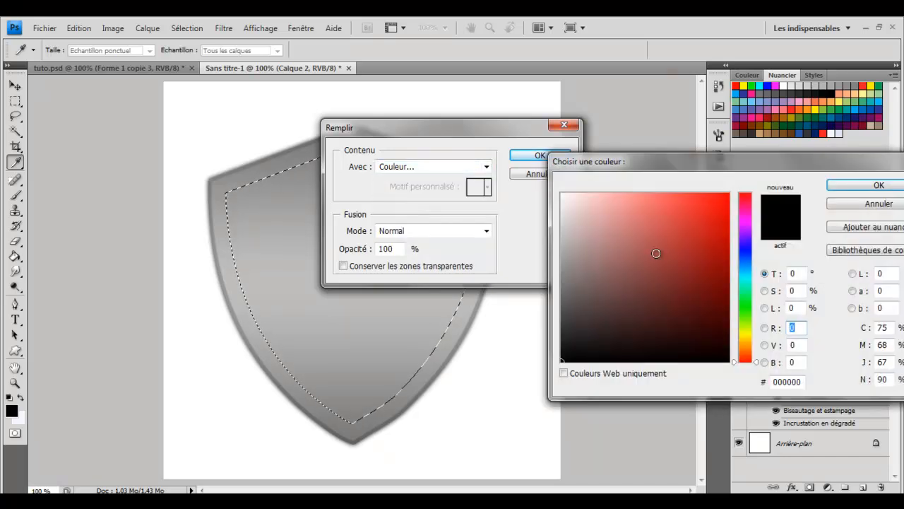
{"action": "double_click", "coordinate": [788, 381]}
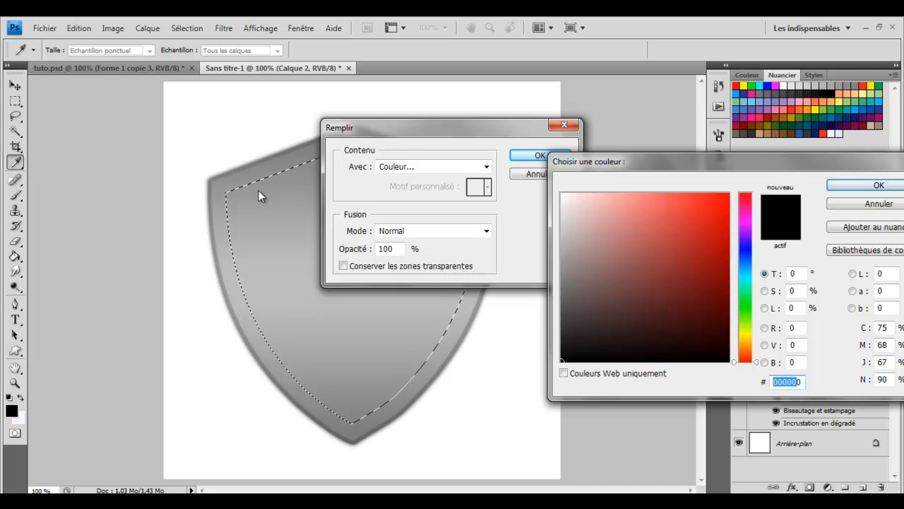
{"action": "type", "text": "80080808"}
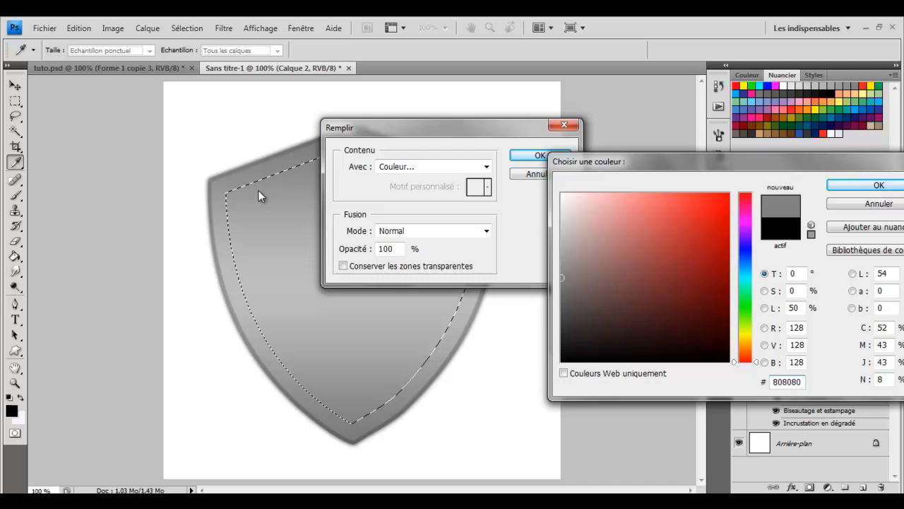
{"action": "key", "text": "Return"}
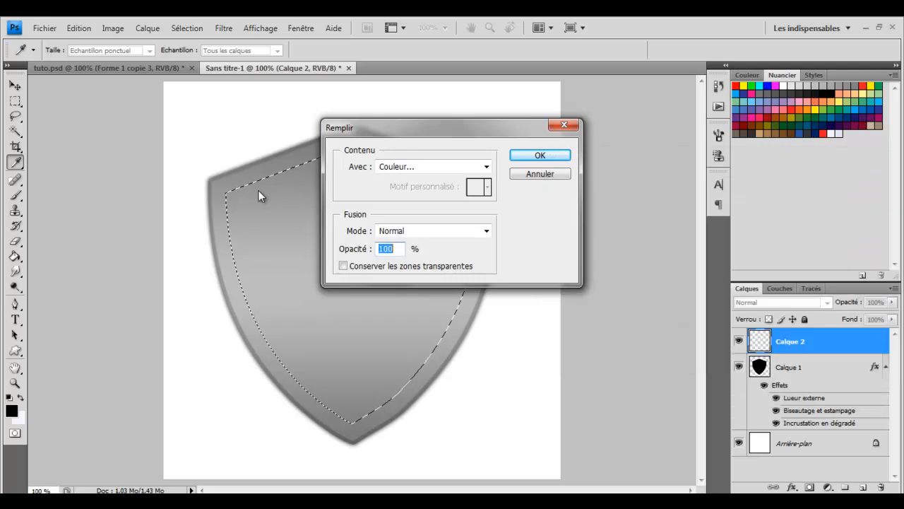
{"action": "left_click", "coordinate": [551, 162]}
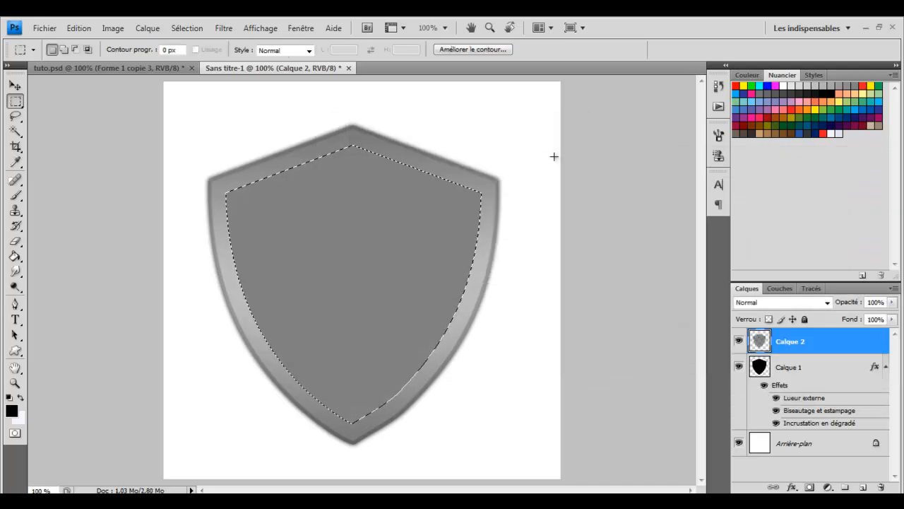
{"action": "right_click", "coordinate": [348, 241]}
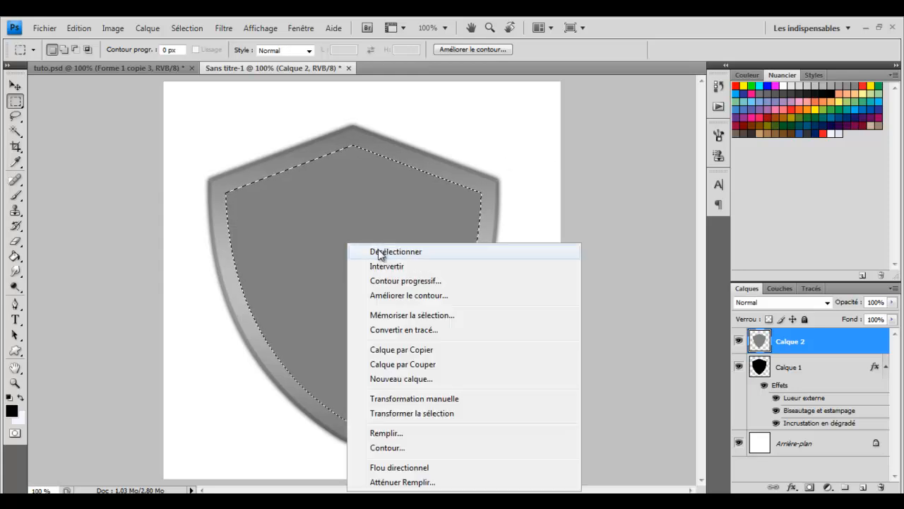
{"action": "left_click", "coordinate": [378, 249]}
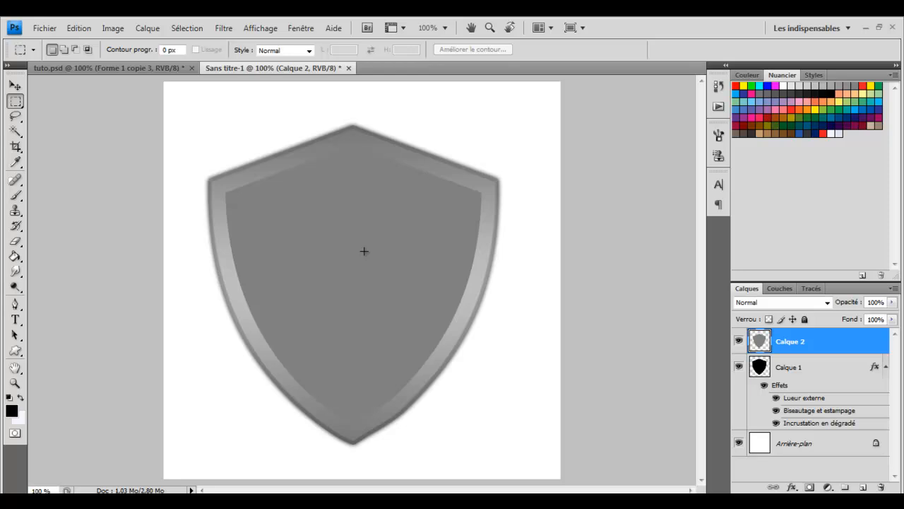
Step: Add an inner glow (Lueur interne) to Calque 2 with Normal blend mode and 25% opacity
{"action": "double_click", "coordinate": [839, 344]}
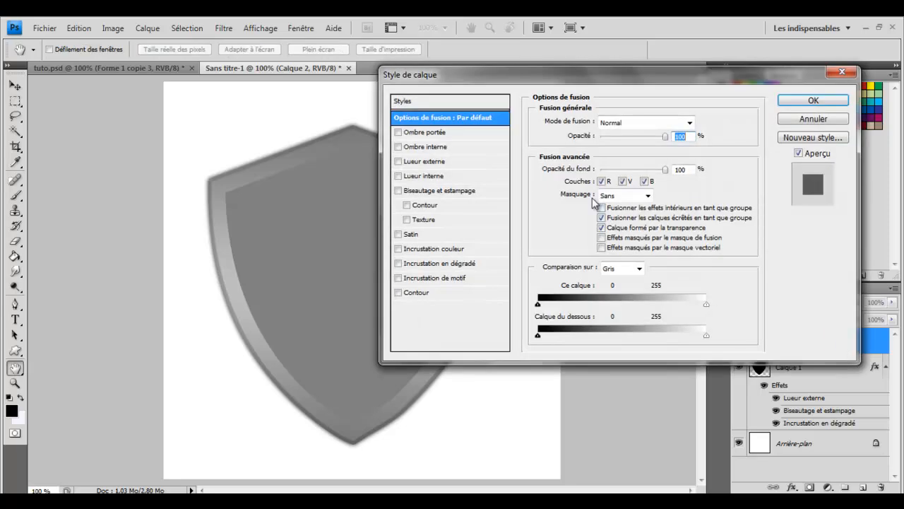
{"action": "left_click", "coordinate": [414, 177]}
{"action": "left_click", "coordinate": [650, 122]}
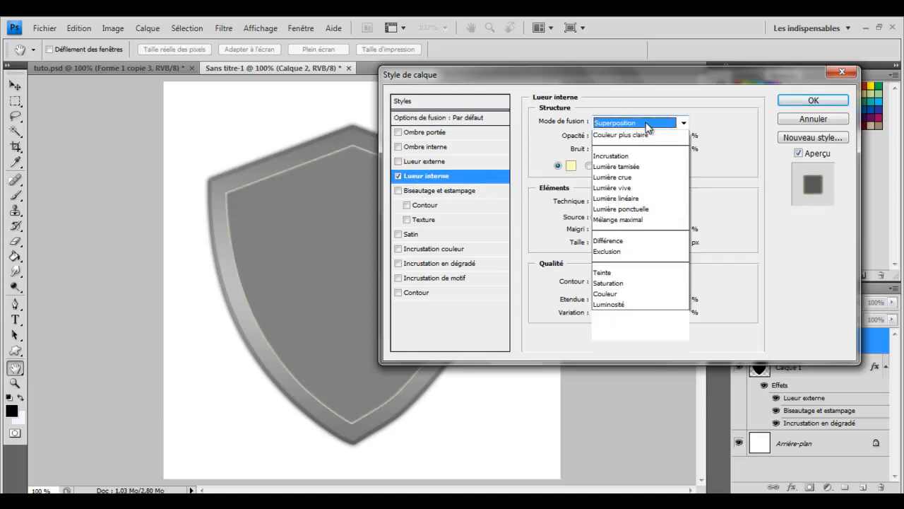
{"action": "left_click", "coordinate": [634, 136]}
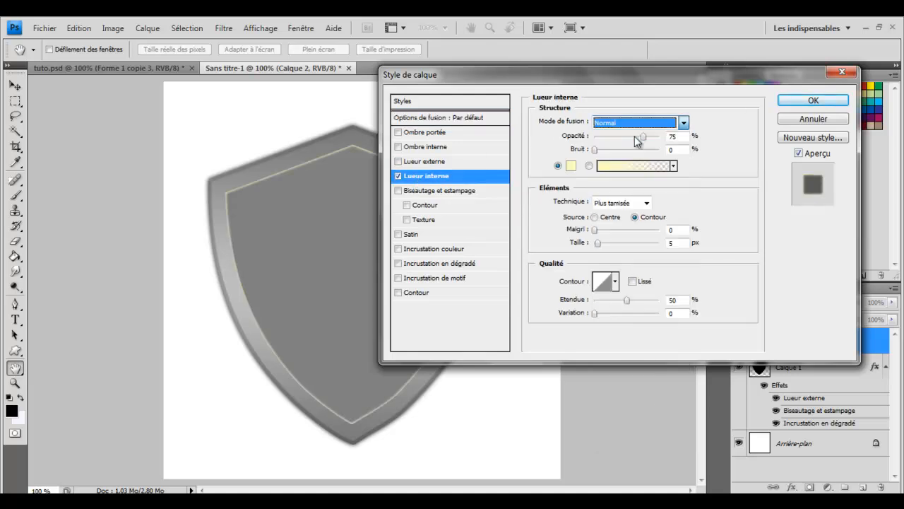
{"action": "left_click", "coordinate": [674, 137]}
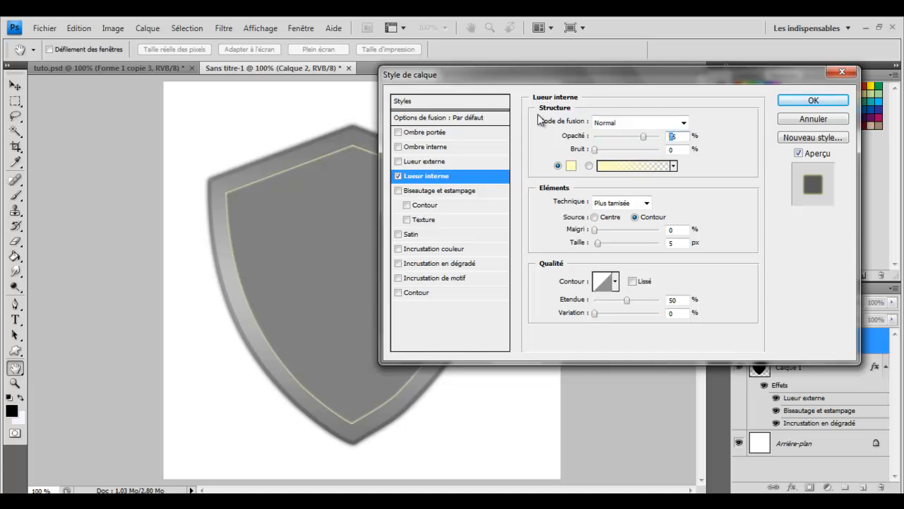
{"action": "type", "text": "25"}
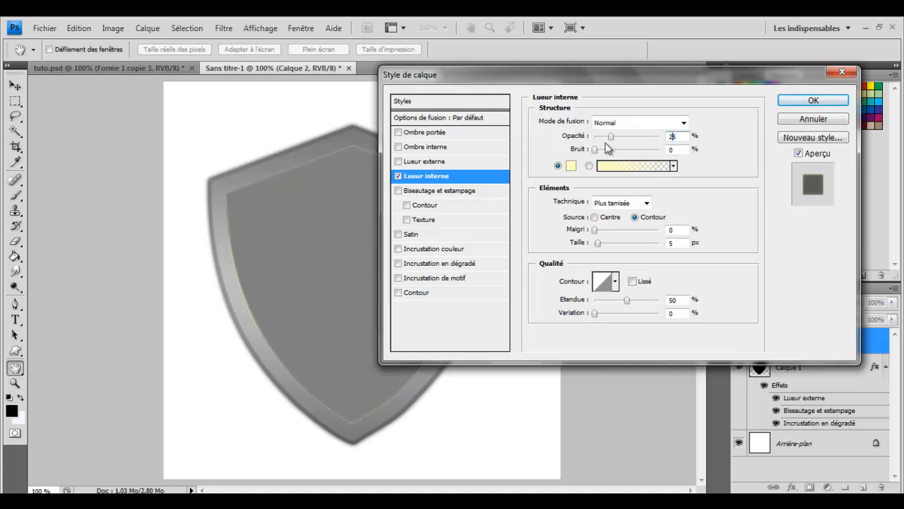
Step: Set the inner glow's colour to black and its size to 30 px
{"action": "left_click", "coordinate": [571, 167]}
{"action": "left_click_drag", "start_coordinate": [664, 251], "coordinate": [544, 483]}
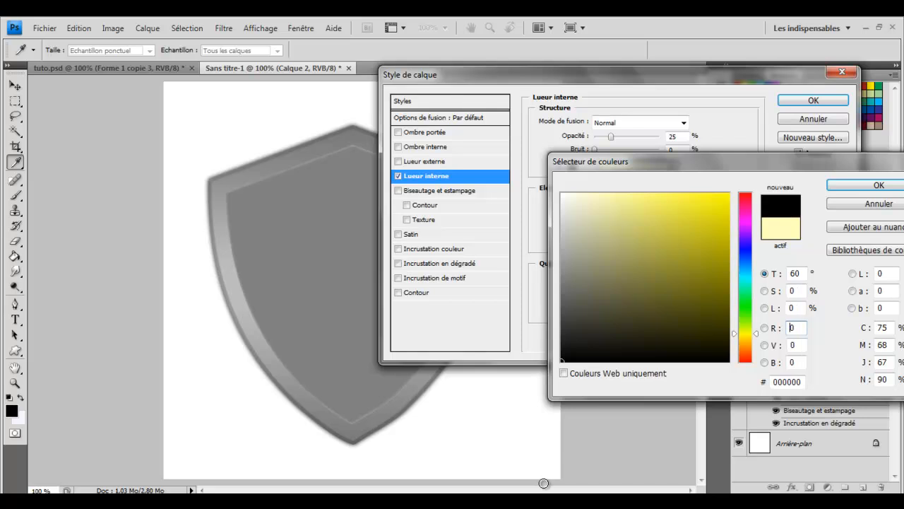
{"action": "key", "text": "Return"}
{"action": "double_click", "coordinate": [665, 243]}
{"action": "type", "text": "30"}
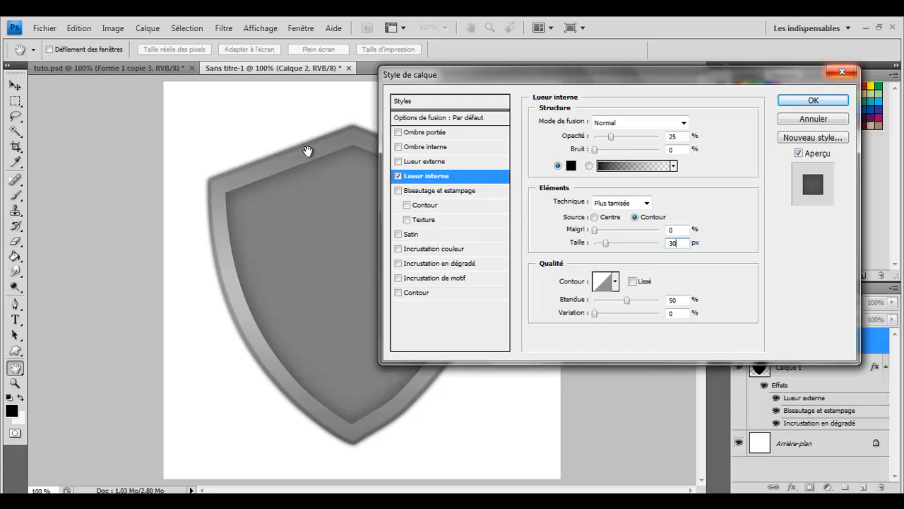
Step: Add a bevel (Biseautage et estampage) to Calque 2 with 1000% depth
{"action": "left_click", "coordinate": [398, 190]}
{"action": "left_click", "coordinate": [417, 190]}
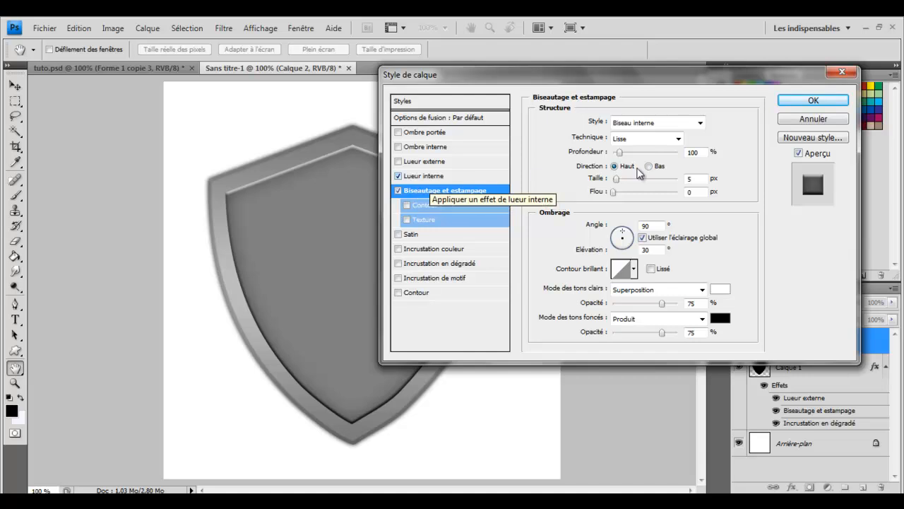
{"action": "left_click_drag", "start_coordinate": [636, 152], "coordinate": [719, 157]}
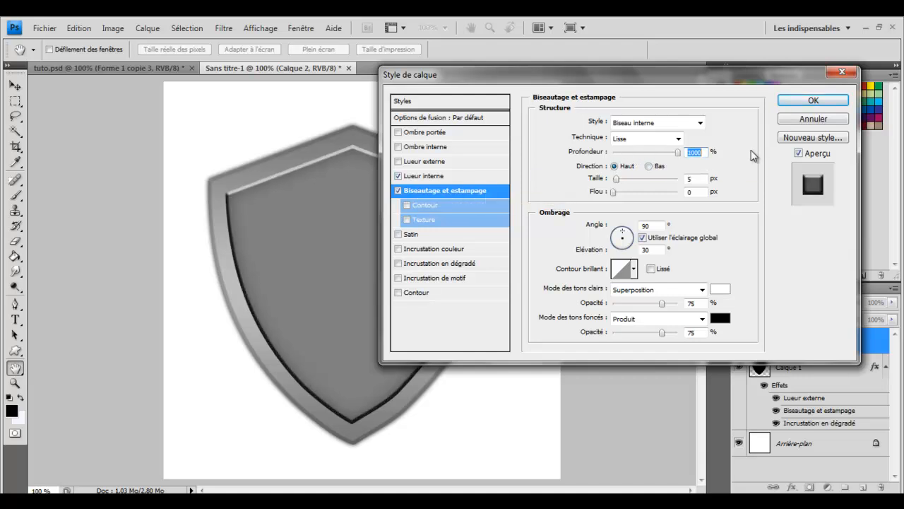
{"action": "left_click", "coordinate": [696, 177]}
{"action": "left_click", "coordinate": [656, 226]}
Step: Set the inner shield's bevel highlight to Produit in black at 15% opacity and its shadow opacity to 20%
{"action": "left_click", "coordinate": [648, 291]}
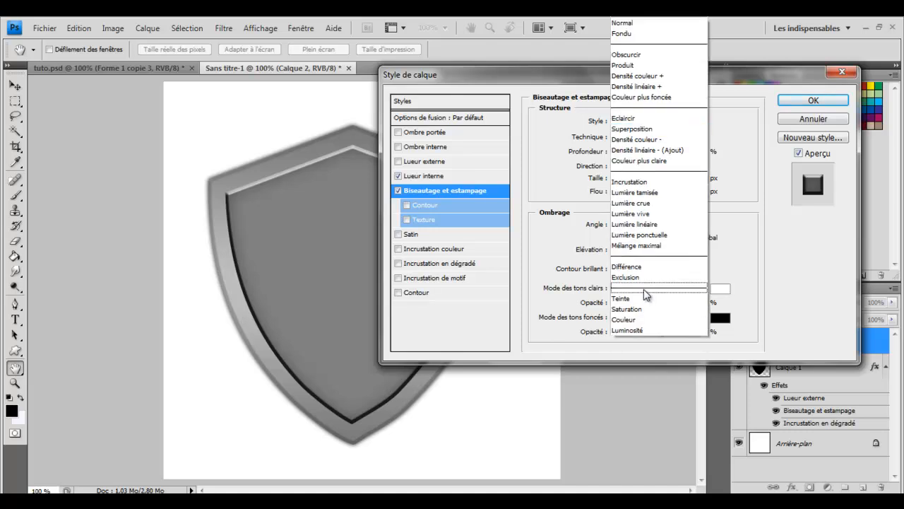
{"action": "left_click", "coordinate": [657, 56]}
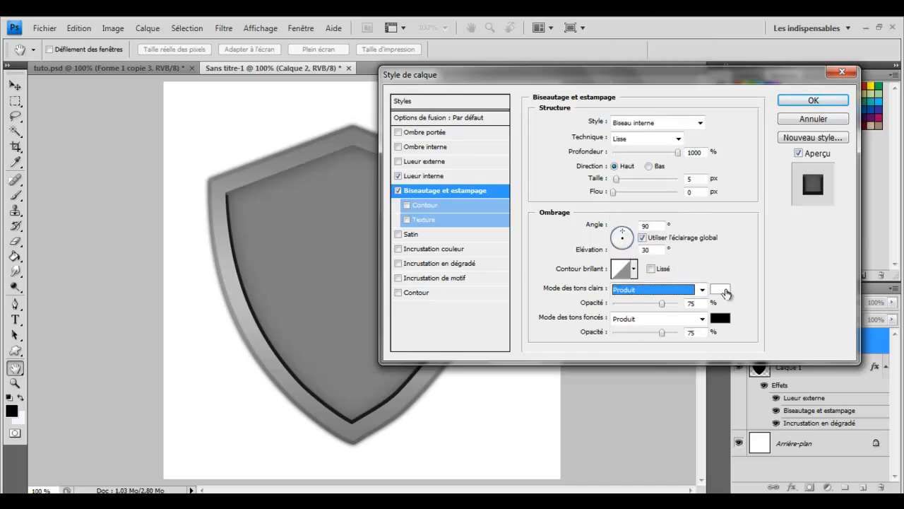
{"action": "left_click", "coordinate": [726, 292]}
{"action": "type", "text": "0"}
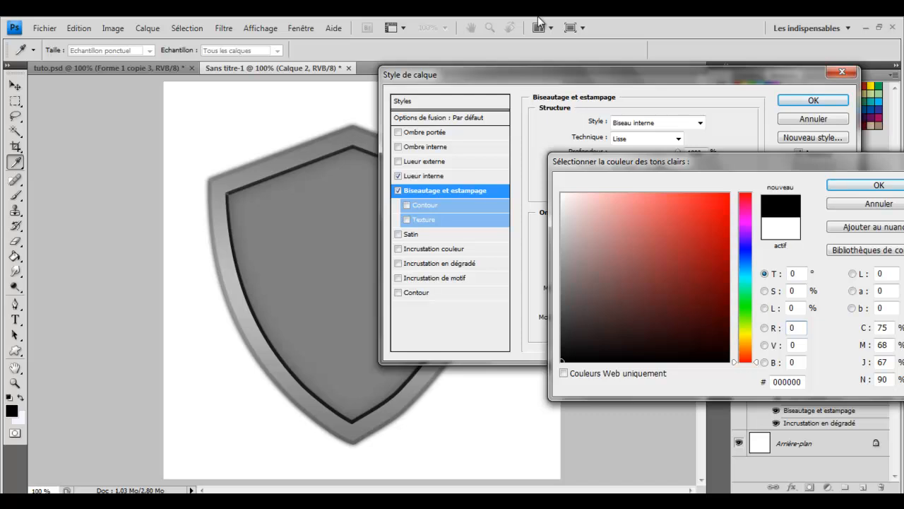
{"action": "key", "text": "Return"}
{"action": "double_click", "coordinate": [692, 303]}
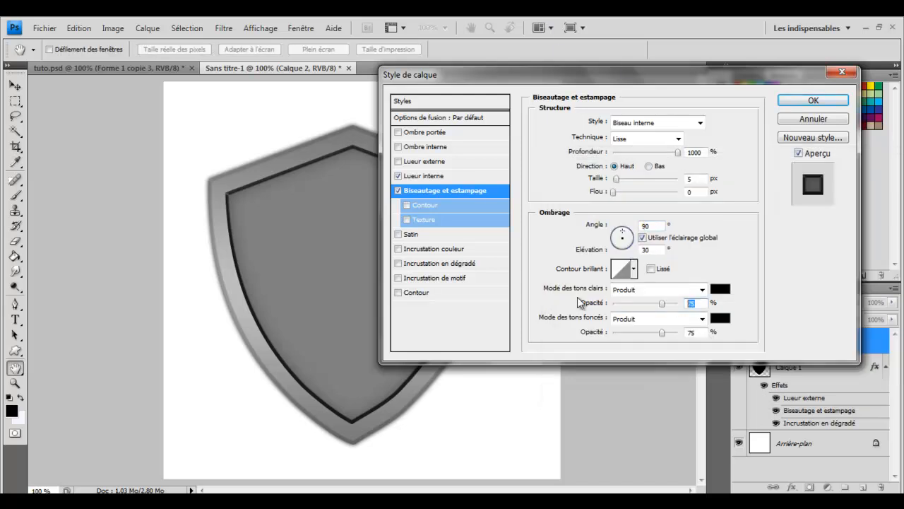
{"action": "type", "text": "26"}
{"action": "key", "text": "BackSpace"}
{"action": "key", "text": "BackSpace"}
{"action": "type", "text": "15"}
{"action": "double_click", "coordinate": [692, 332]}
{"action": "type", "text": "20"}
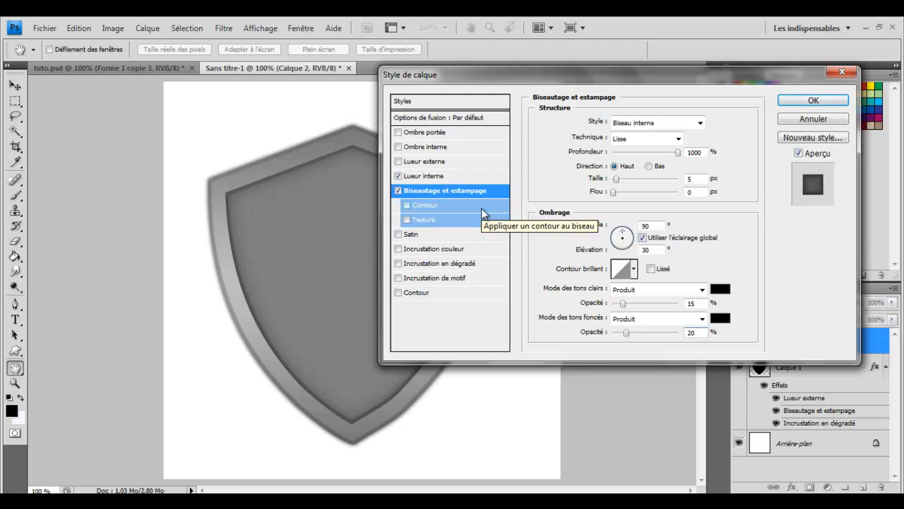
Step: Change the bevel style to Biseau externe, enable its Contour option, and move the layer style dialog down to uncover the shield's upper part
{"action": "left_click", "coordinate": [684, 127]}
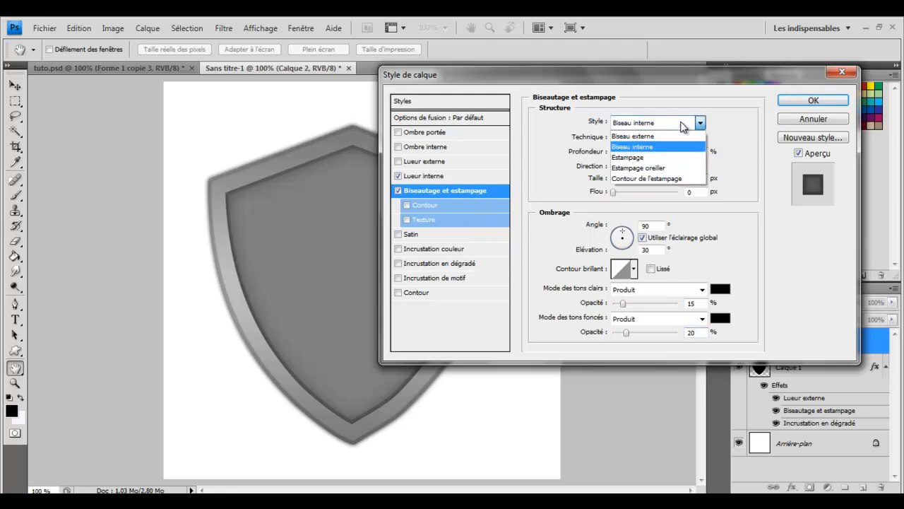
{"action": "left_click", "coordinate": [663, 135]}
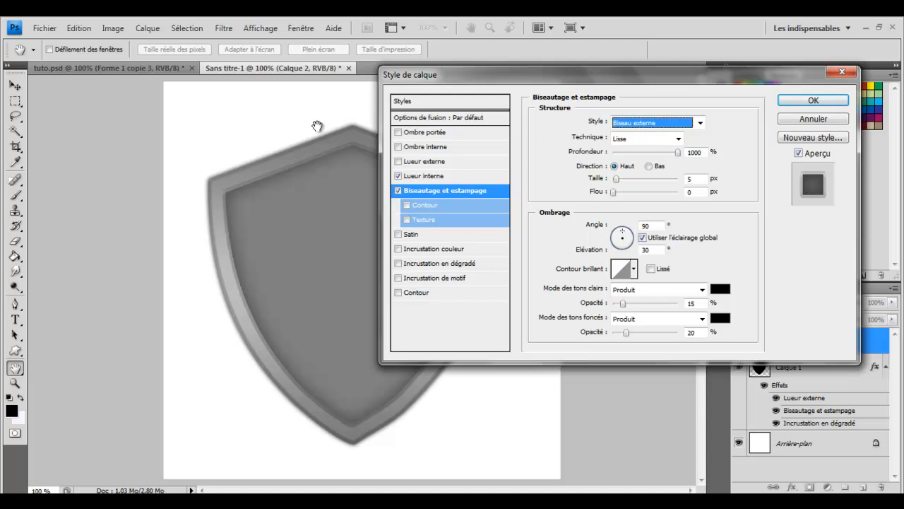
{"action": "left_click", "coordinate": [407, 206]}
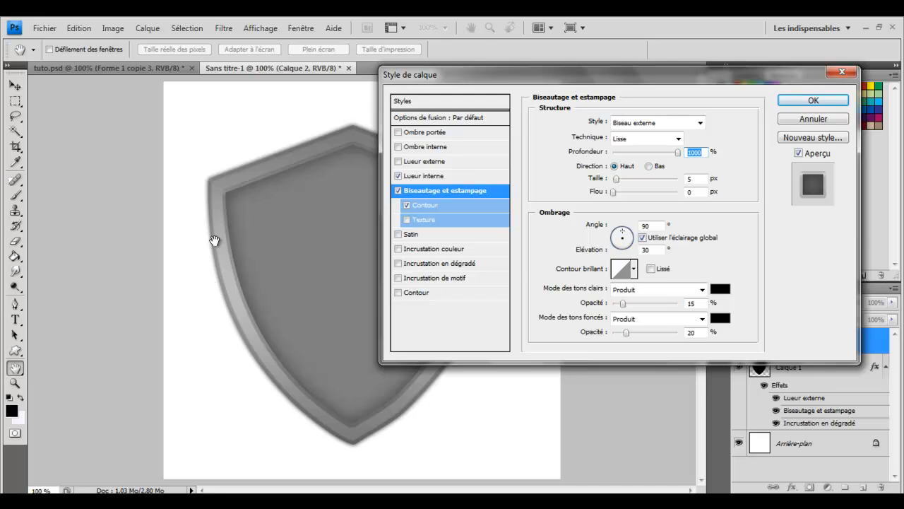
{"action": "left_click_drag", "start_coordinate": [540, 76], "coordinate": [643, 208]}
{"action": "left_click_drag", "start_coordinate": [680, 155], "coordinate": [303, 327]}
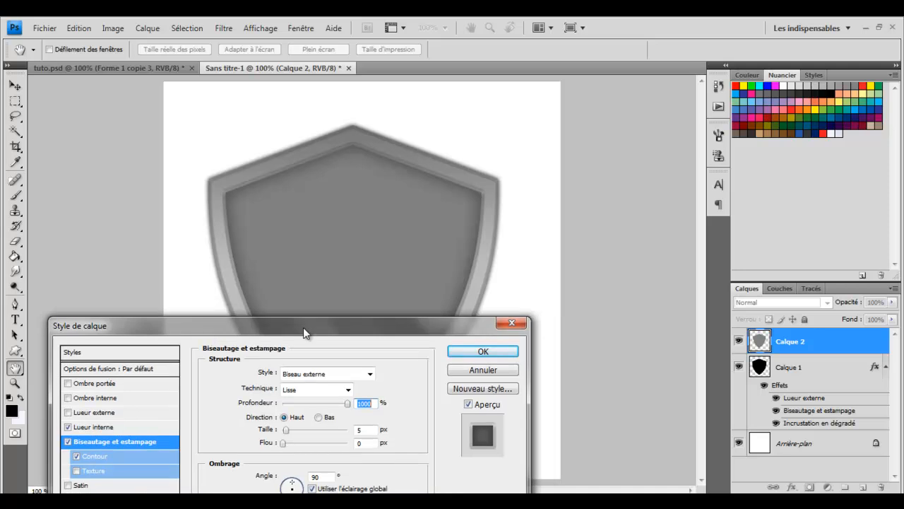
Step: Apply the inner shield's layer style and place the striped image texture 1 into the document
{"action": "left_click", "coordinate": [473, 355]}
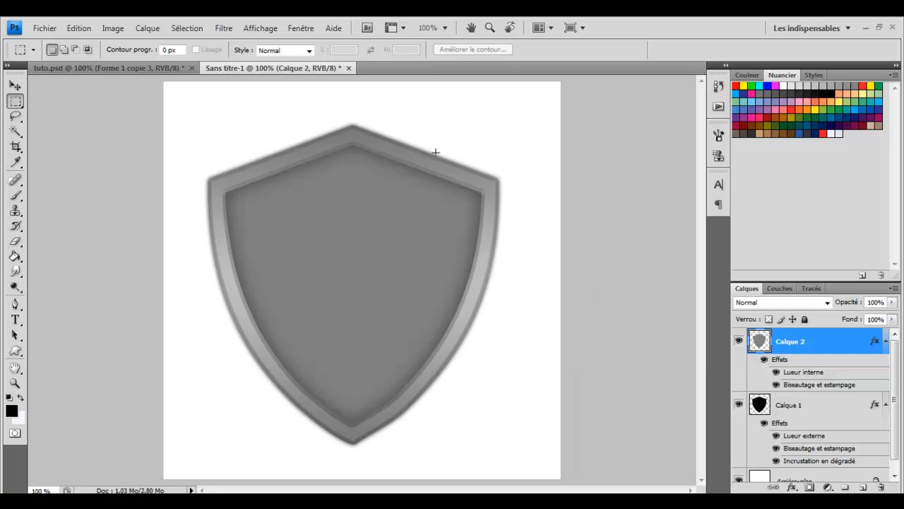
{"action": "left_click", "coordinate": [57, 27]}
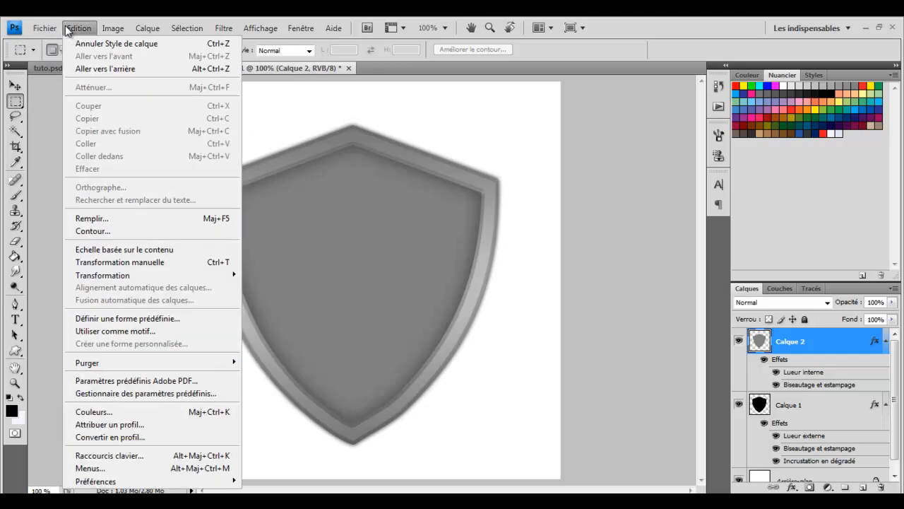
{"action": "left_click", "coordinate": [103, 267]}
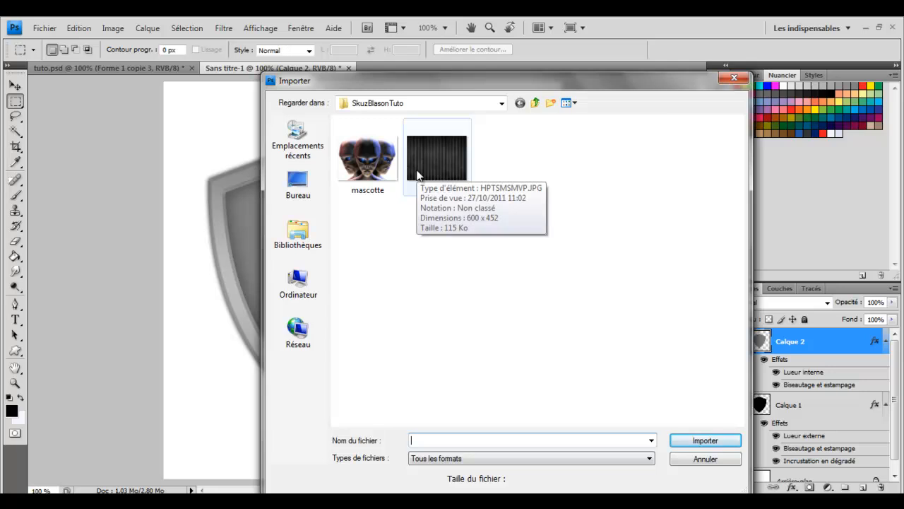
{"action": "double_click", "coordinate": [436, 159]}
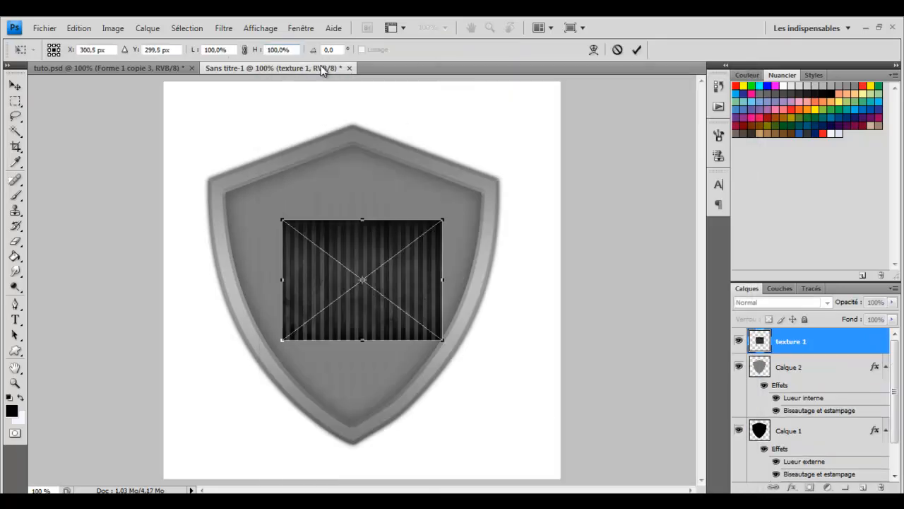
Step: Scale the placed texture proportionally to about 210% and position it over the shield's upper part, covering its full width
{"action": "left_click", "coordinate": [244, 50]}
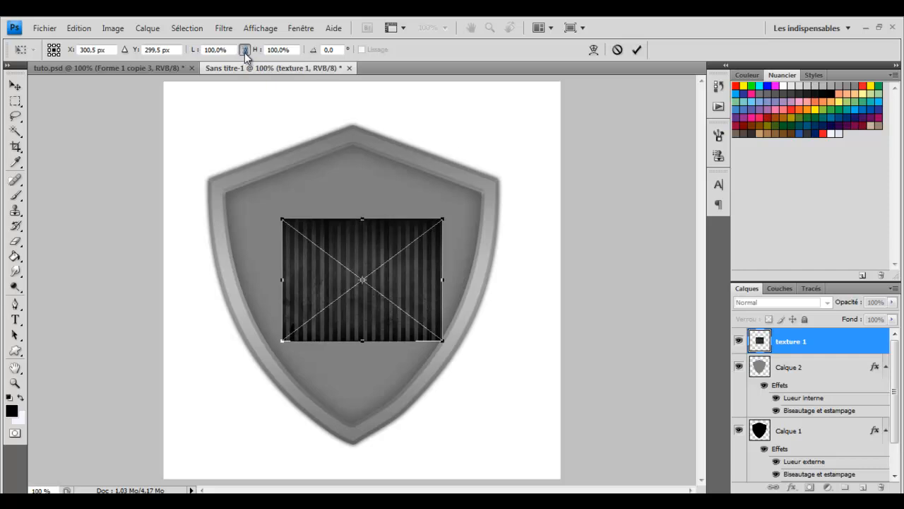
{"action": "left_click_drag", "start_coordinate": [442, 219], "coordinate": [580, 87]}
{"action": "left_click_drag", "start_coordinate": [417, 205], "coordinate": [344, 234]}
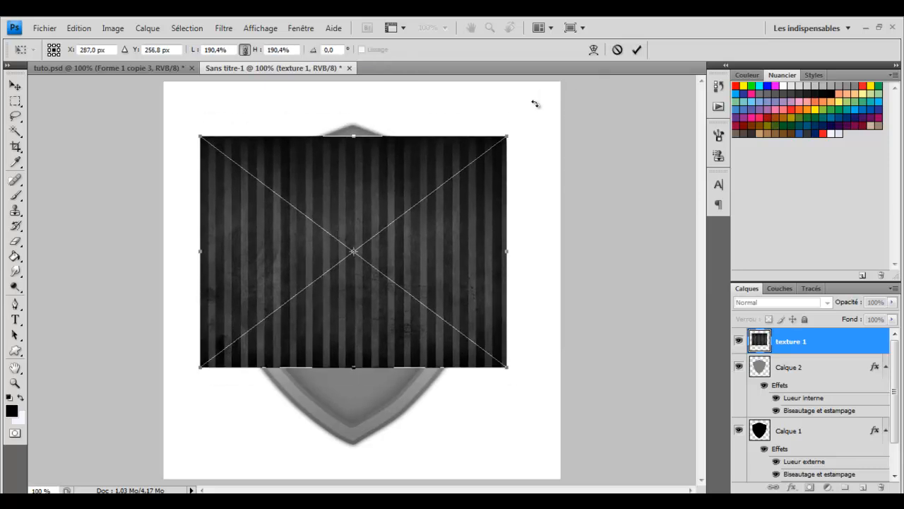
{"action": "left_click_drag", "start_coordinate": [511, 133], "coordinate": [544, 106]}
{"action": "left_click_drag", "start_coordinate": [460, 169], "coordinate": [438, 162]}
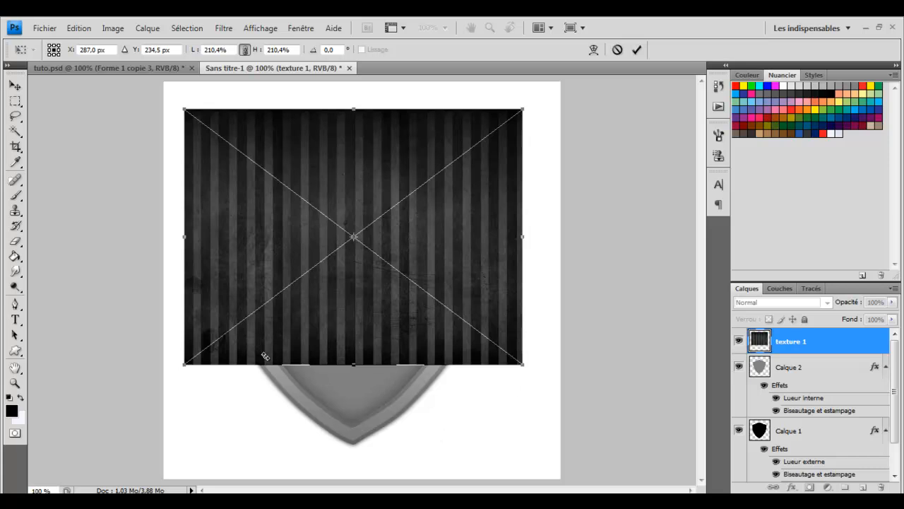
Step: Nudge the texture up about 5 px and commit its placement
{"action": "key", "text": "Up"}
{"action": "key", "text": "Up"}
{"action": "key", "text": "Up"}
{"action": "key", "text": "Up"}
{"action": "key", "text": "Up"}
{"action": "key", "text": "Up"}
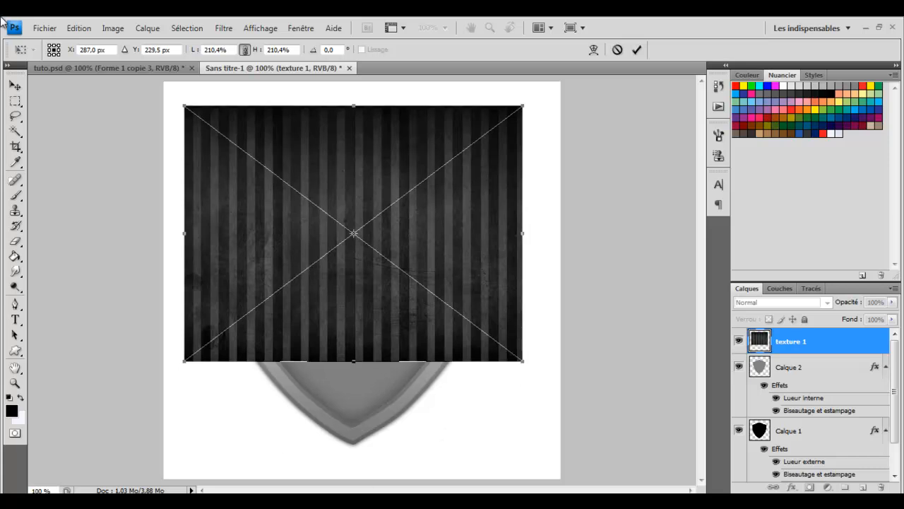
{"action": "key", "text": "Return"}
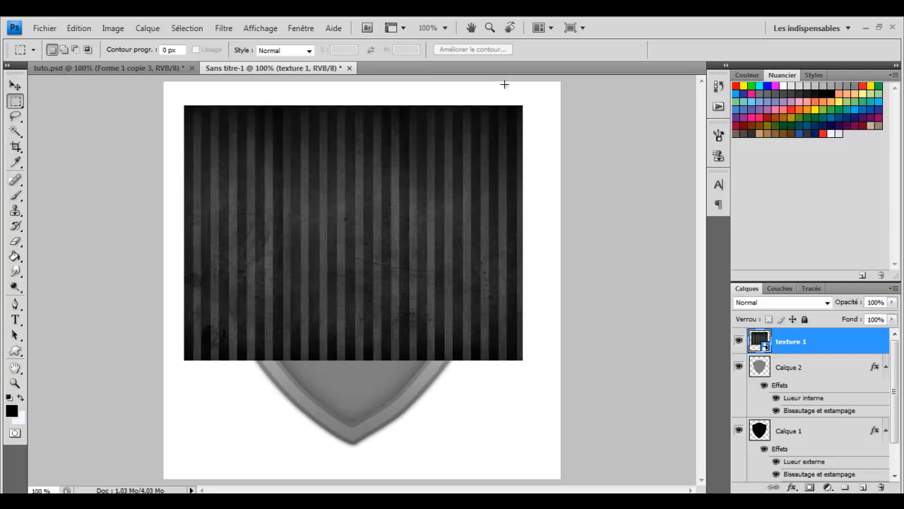
Step: Clip the texture 1 layer to Calque 2 and set its blend mode to Lumière tamisée
{"action": "right_click", "coordinate": [836, 349]}
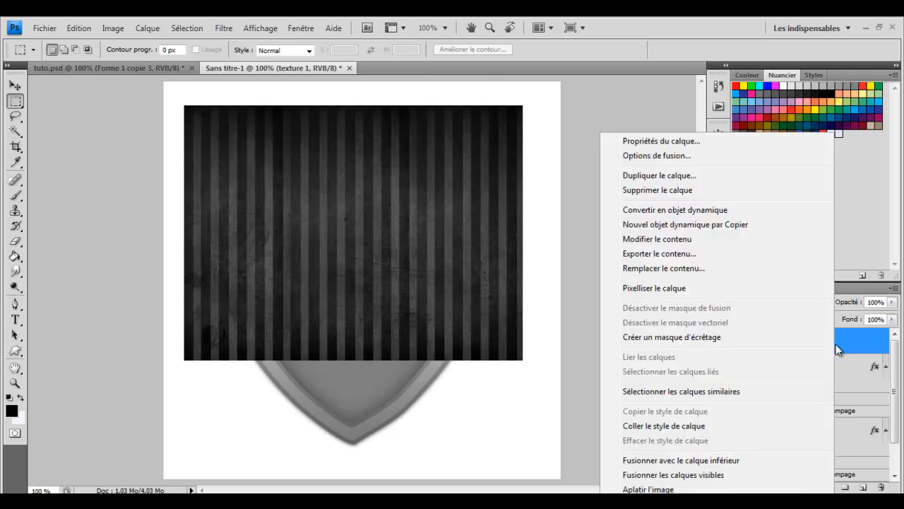
{"action": "left_click", "coordinate": [712, 339]}
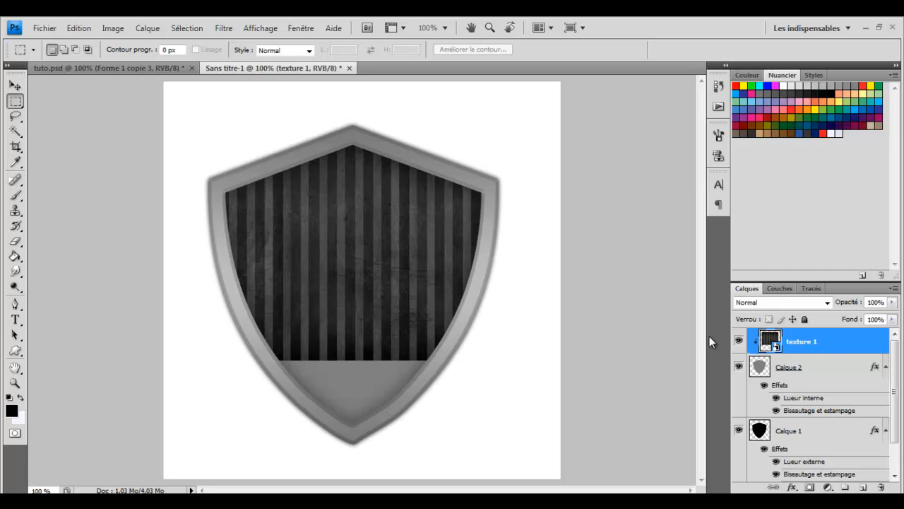
{"action": "left_click", "coordinate": [775, 305]}
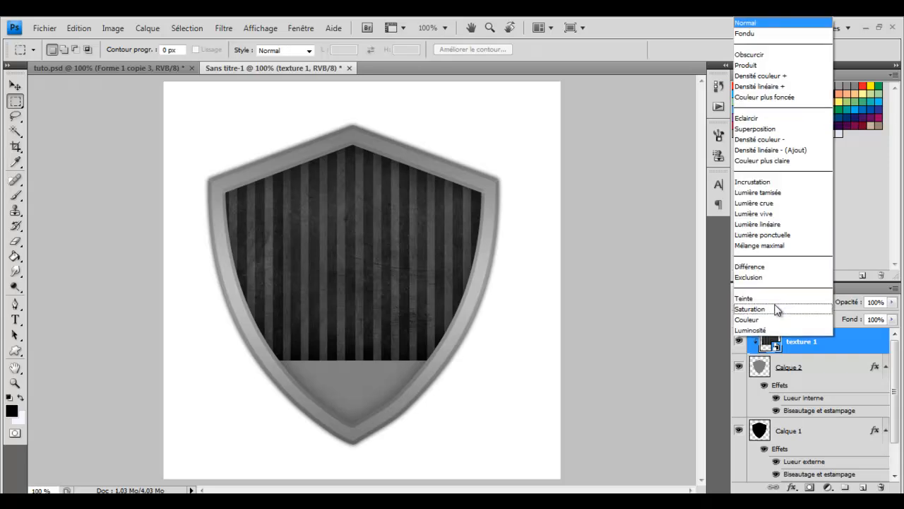
{"action": "left_click", "coordinate": [756, 193]}
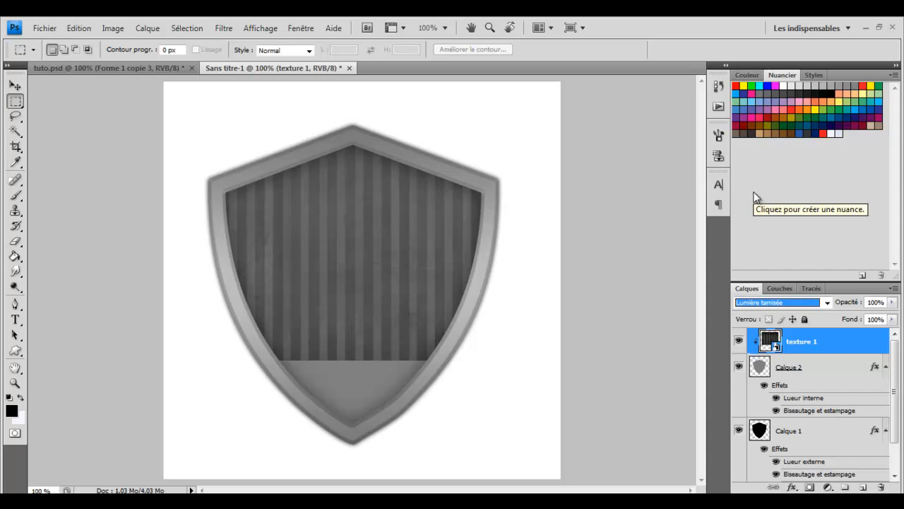
Step: Create a new layer and make a rectangular selection across the shield's lower part, extending beyond both of its sides
{"action": "left_click", "coordinate": [862, 488]}
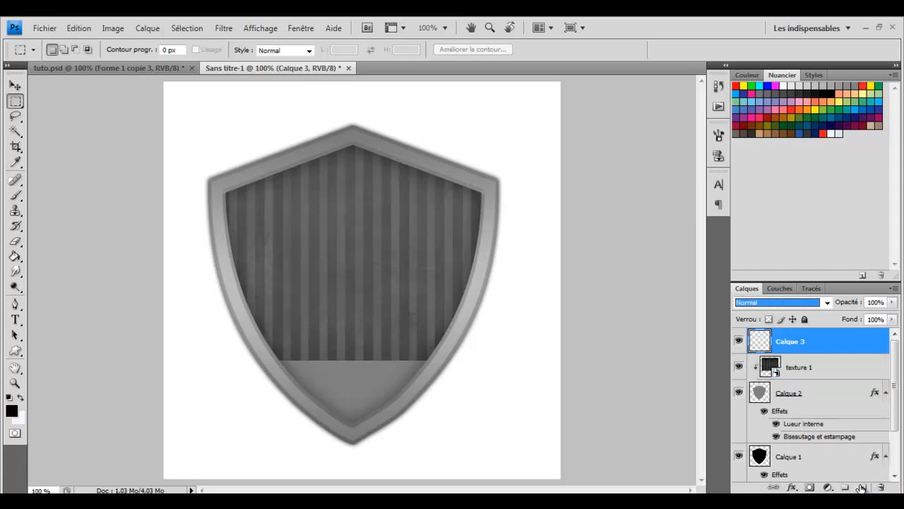
{"action": "right_click", "coordinate": [15, 101]}
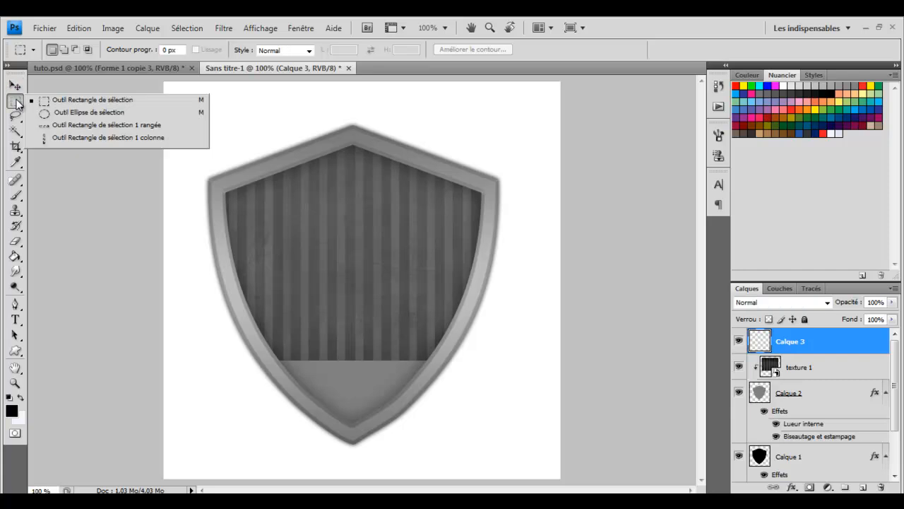
{"action": "left_click", "coordinate": [58, 103]}
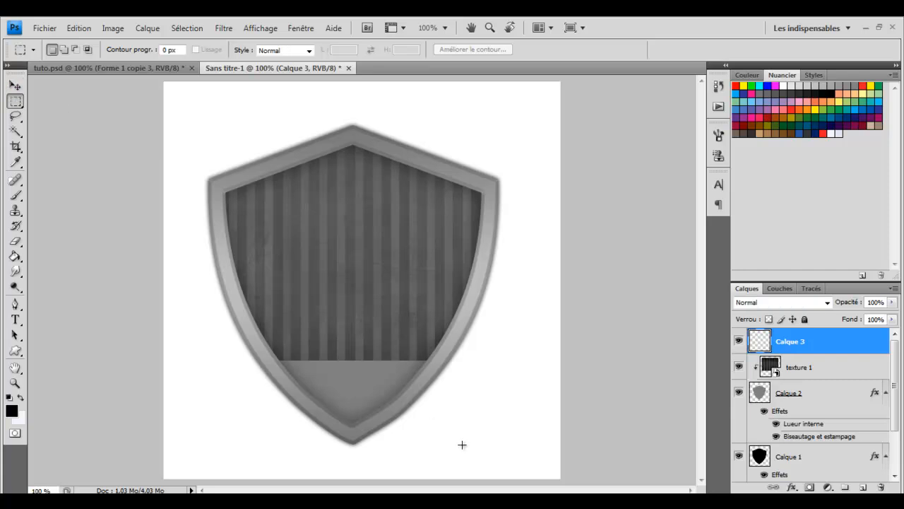
{"action": "left_click_drag", "start_coordinate": [373, 436], "coordinate": [164, 325]}
Step: Fill the rectangular selection with black (Noir) at 100% opacity and deselect it
{"action": "right_click", "coordinate": [399, 375]}
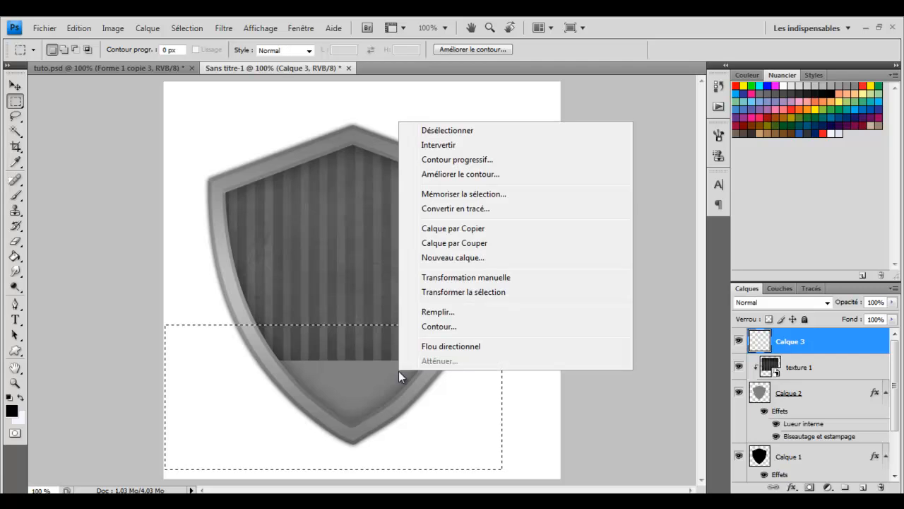
{"action": "left_click", "coordinate": [439, 312]}
{"action": "left_click", "coordinate": [413, 166]}
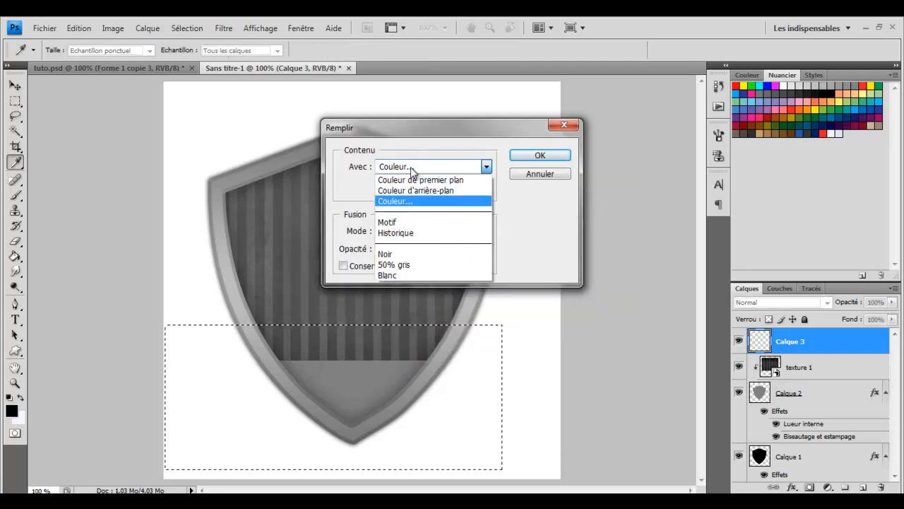
{"action": "left_click", "coordinate": [402, 254]}
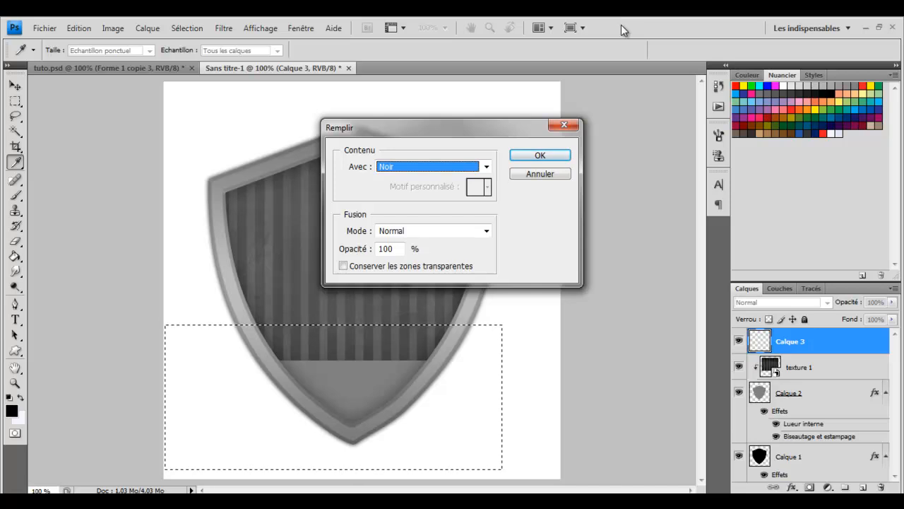
{"action": "key", "text": "Return"}
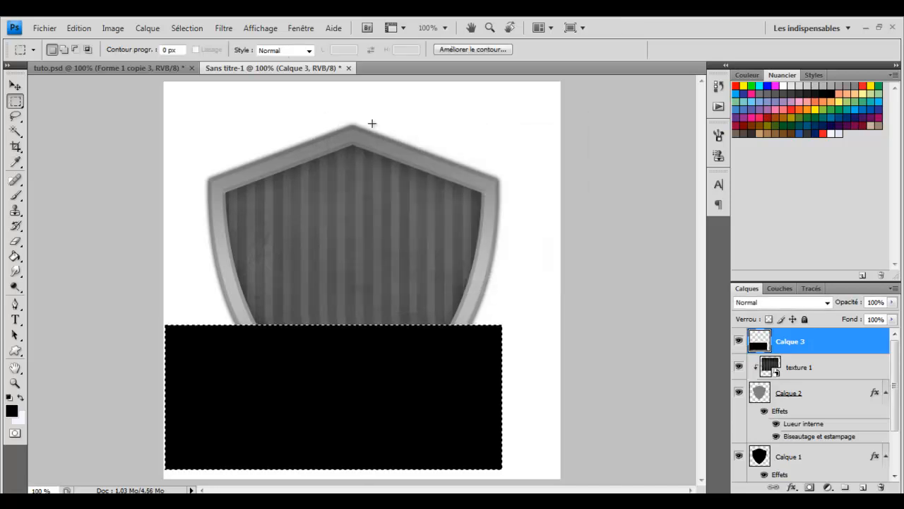
{"action": "right_click", "coordinate": [373, 124]}
{"action": "left_click", "coordinate": [435, 137]}
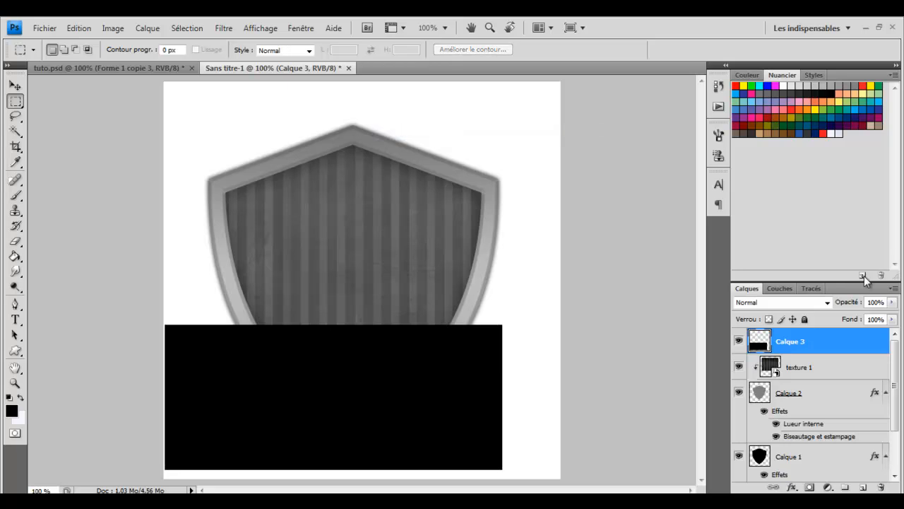
Step: Clip Calque 3 to the inner shield and shift the black block up slightly so it covers the texture's lower edge
{"action": "right_click", "coordinate": [838, 334]}
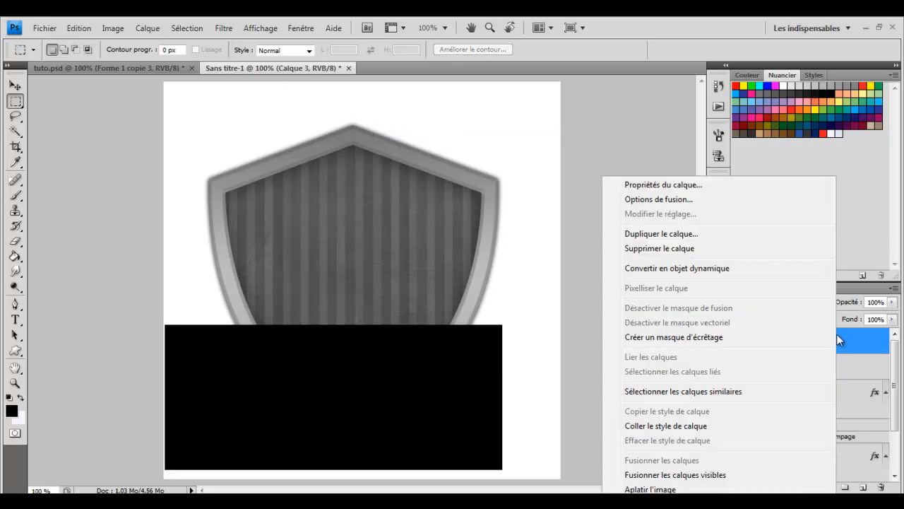
{"action": "left_click", "coordinate": [739, 336]}
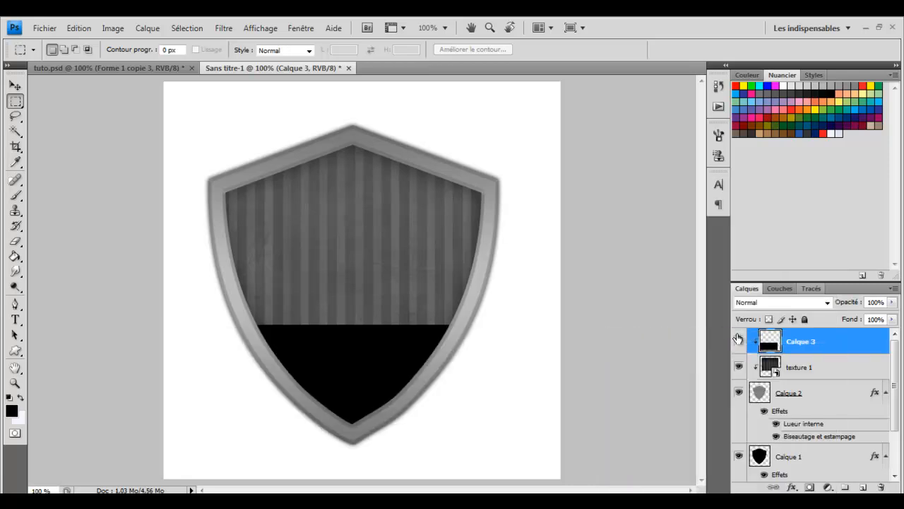
{"action": "left_click", "coordinate": [16, 86]}
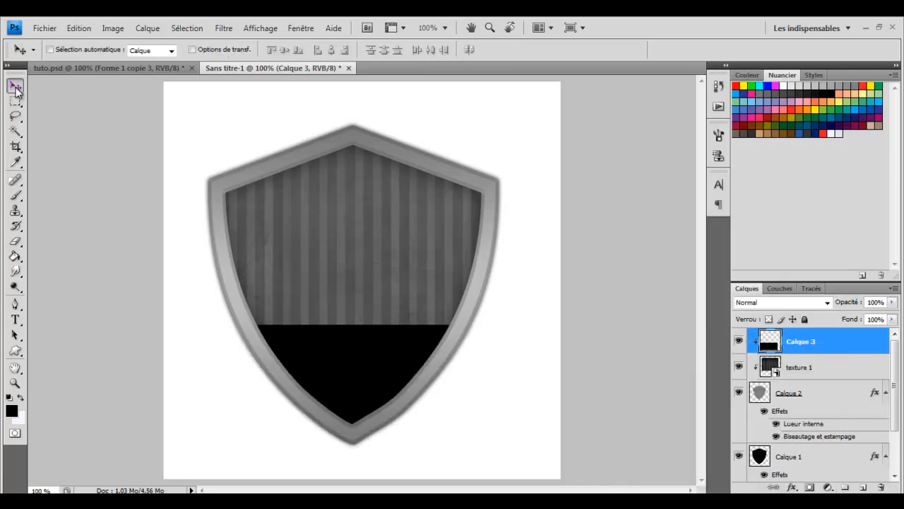
{"action": "left_click_drag", "start_coordinate": [389, 339], "coordinate": [412, 329]}
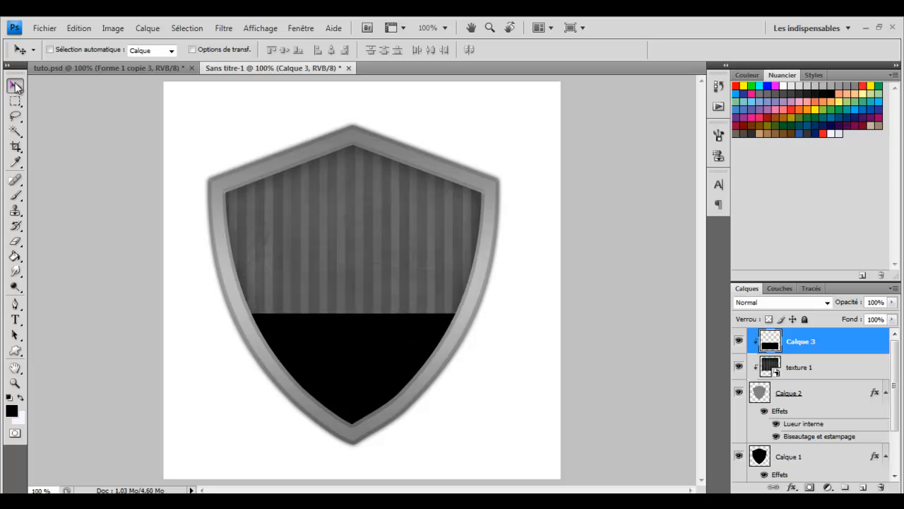
{"action": "left_click_drag", "start_coordinate": [338, 396], "coordinate": [343, 367]}
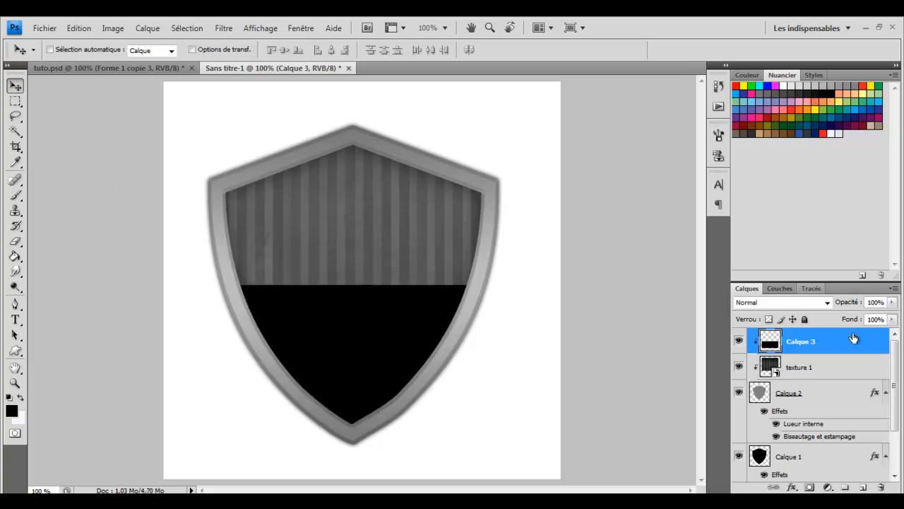
{"action": "left_click_drag", "start_coordinate": [365, 349], "coordinate": [368, 372]}
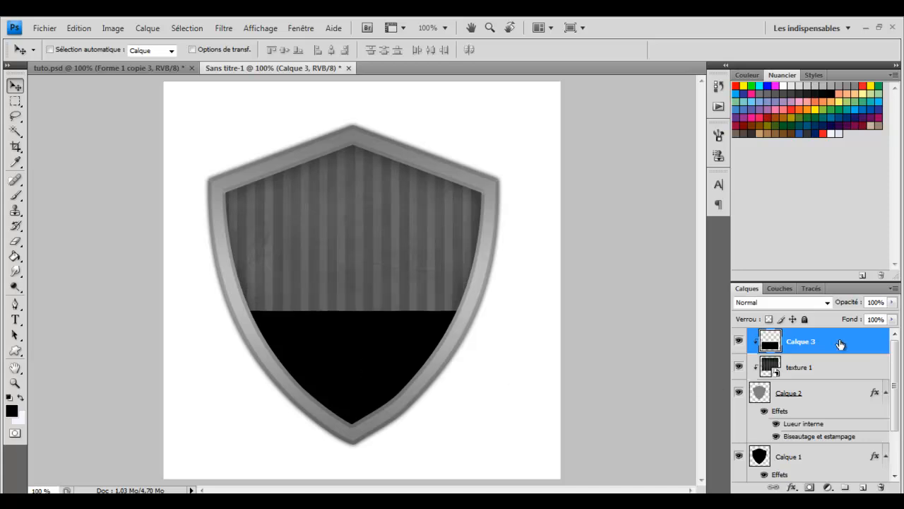
{"action": "left_click_drag", "start_coordinate": [390, 358], "coordinate": [388, 368]}
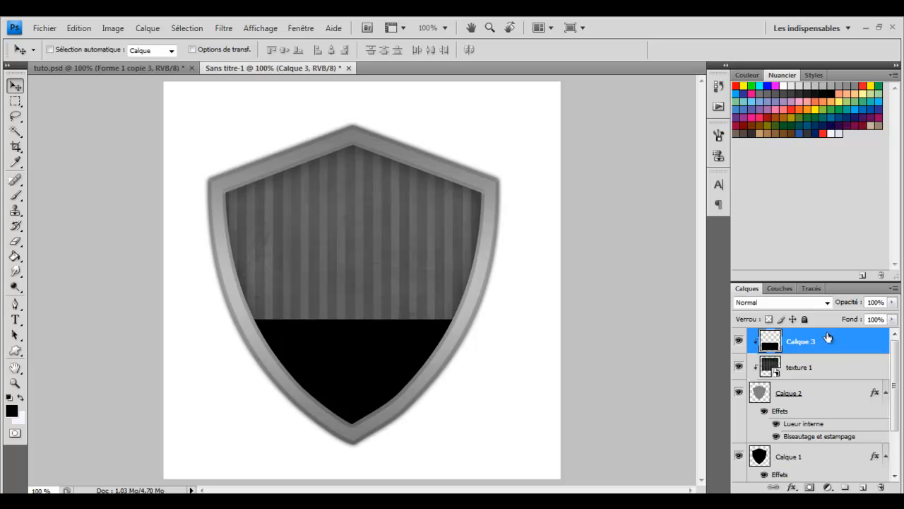
Step: Add an outer glow (Lueur externe) to Calque 3 with Normal blend mode and 50% opacity
{"action": "double_click", "coordinate": [852, 354]}
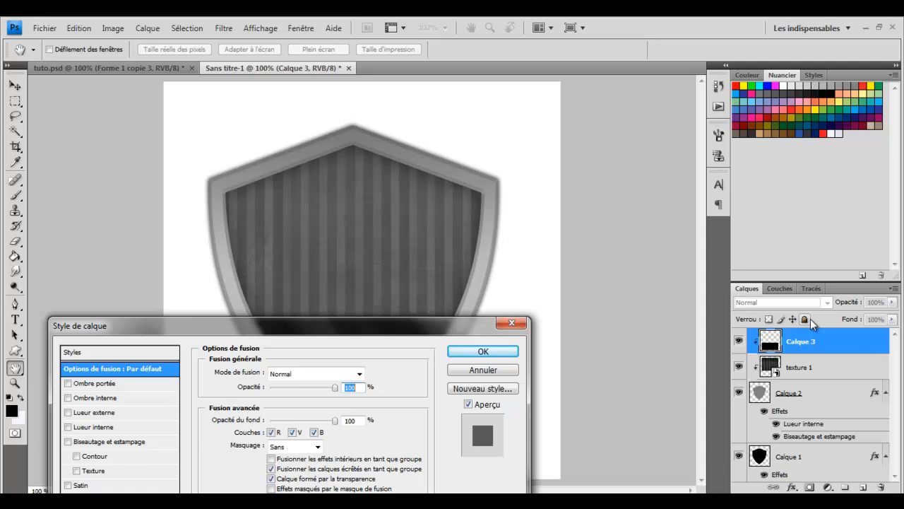
{"action": "left_click_drag", "start_coordinate": [212, 326], "coordinate": [570, 215]}
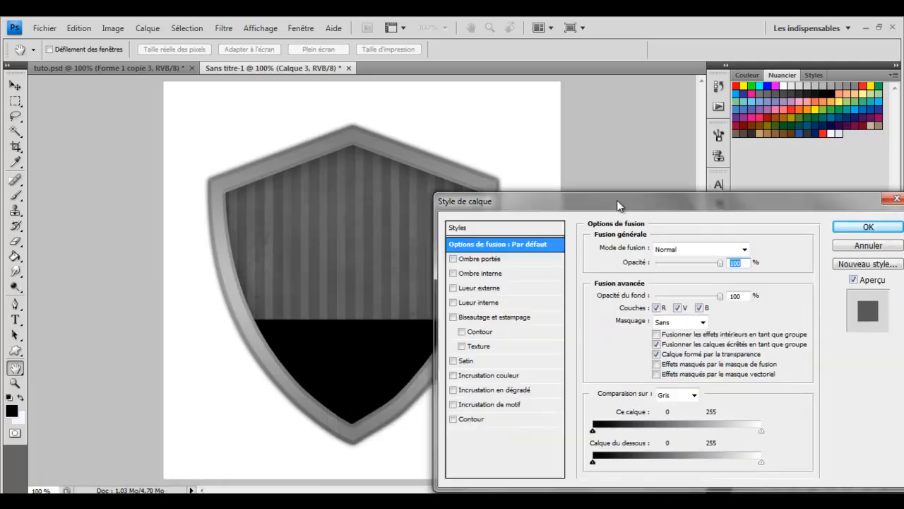
{"action": "left_click", "coordinate": [508, 279]}
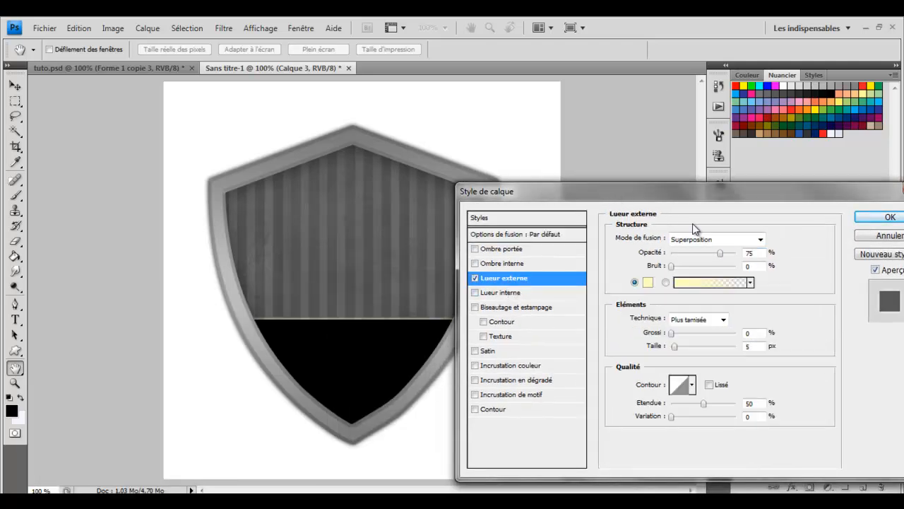
{"action": "left_click", "coordinate": [714, 239]}
{"action": "left_click", "coordinate": [742, 28]}
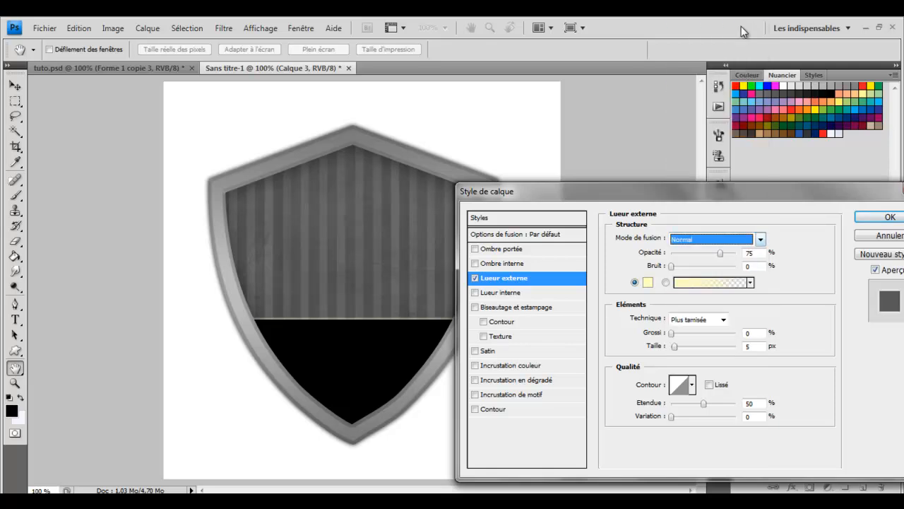
{"action": "left_click", "coordinate": [754, 253]}
{"action": "type", "text": "50"}
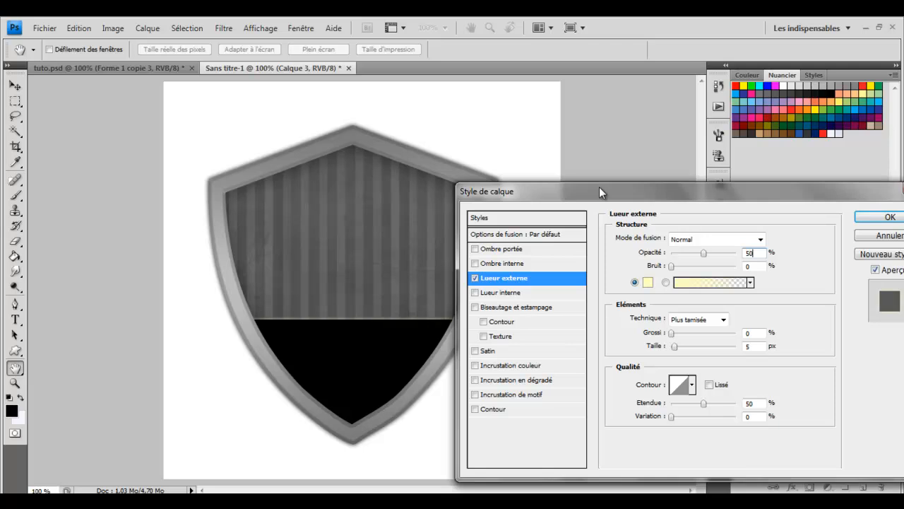
Step: Set the outer glow's colour to black and its size to 8 px
{"action": "left_click", "coordinate": [714, 282]}
{"action": "left_click_drag", "start_coordinate": [678, 293], "coordinate": [549, 447]}
{"action": "key", "text": "Return"}
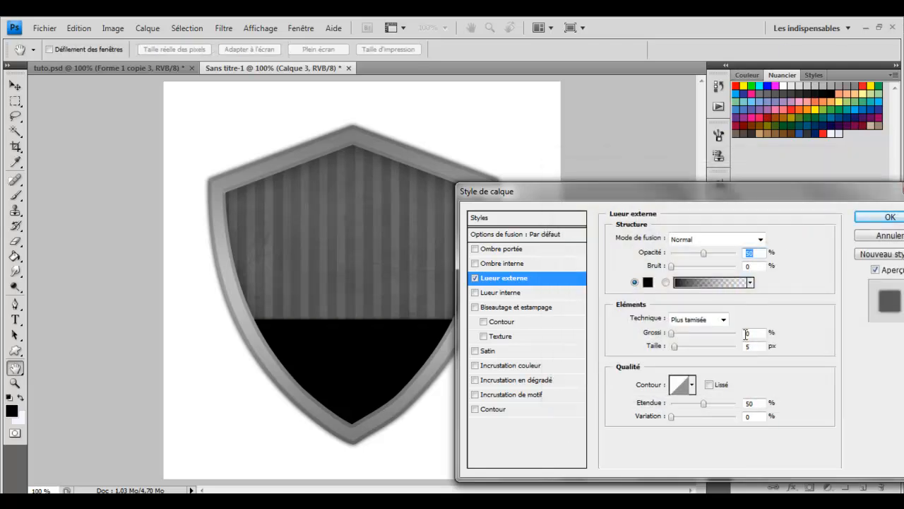
{"action": "double_click", "coordinate": [749, 346]}
{"action": "type", "text": "8"}
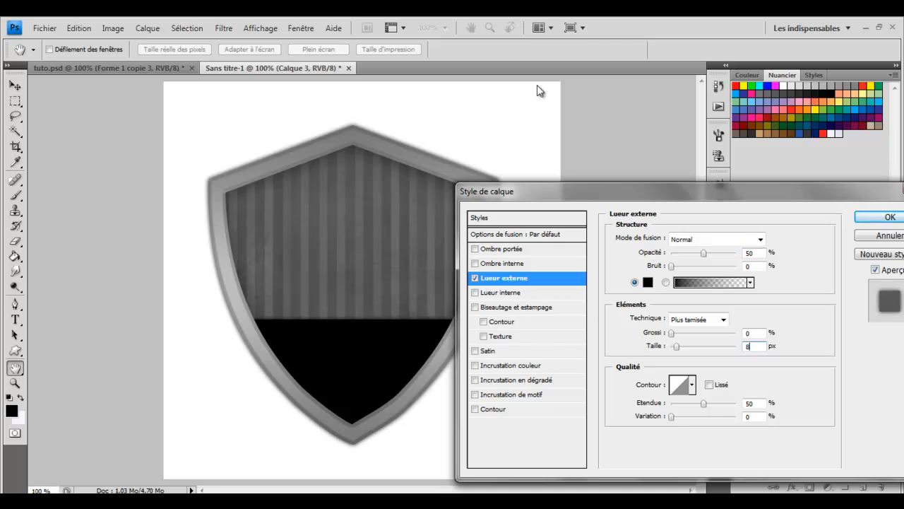
Step: Set the outer glow's range (Etendue) to 30% and add a gradient overlay to Calque 3 using the solid-looking blue preset
{"action": "double_click", "coordinate": [750, 403]}
{"action": "type", "text": "30"}
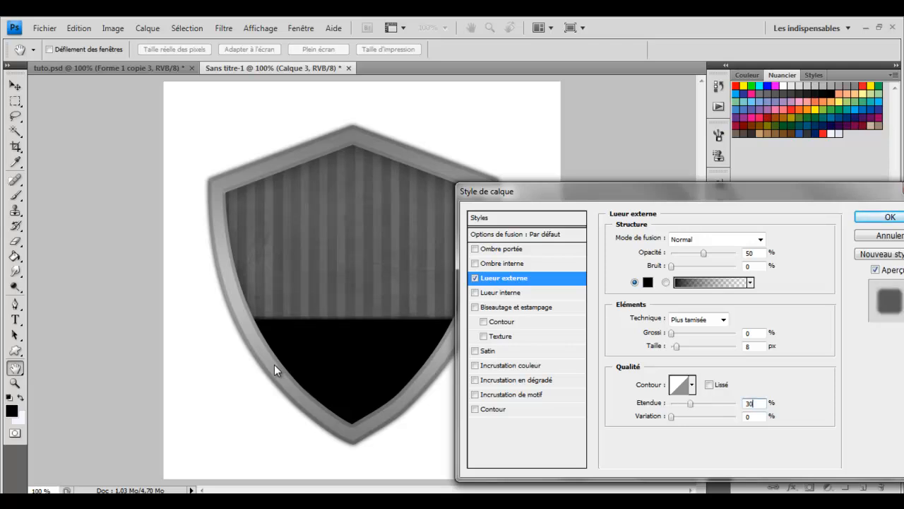
{"action": "left_click", "coordinate": [539, 383]}
{"action": "left_click", "coordinate": [710, 267]}
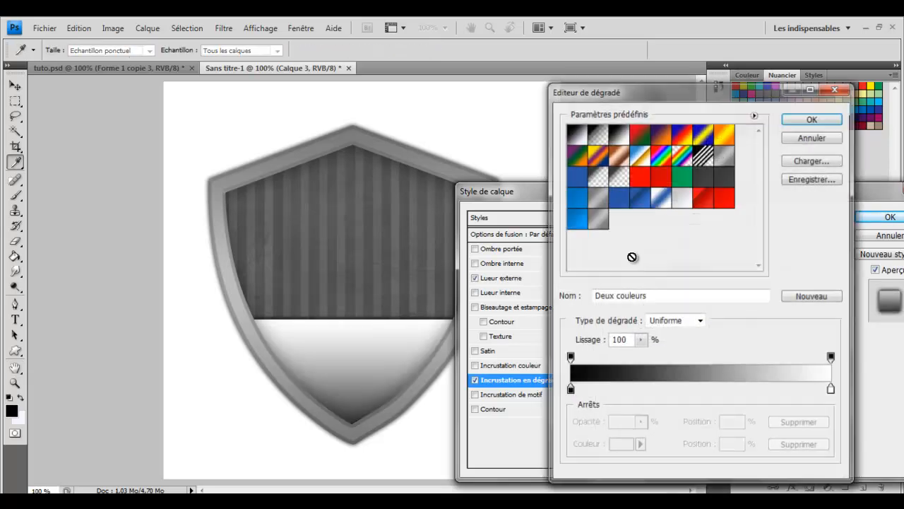
{"action": "left_click", "coordinate": [610, 195]}
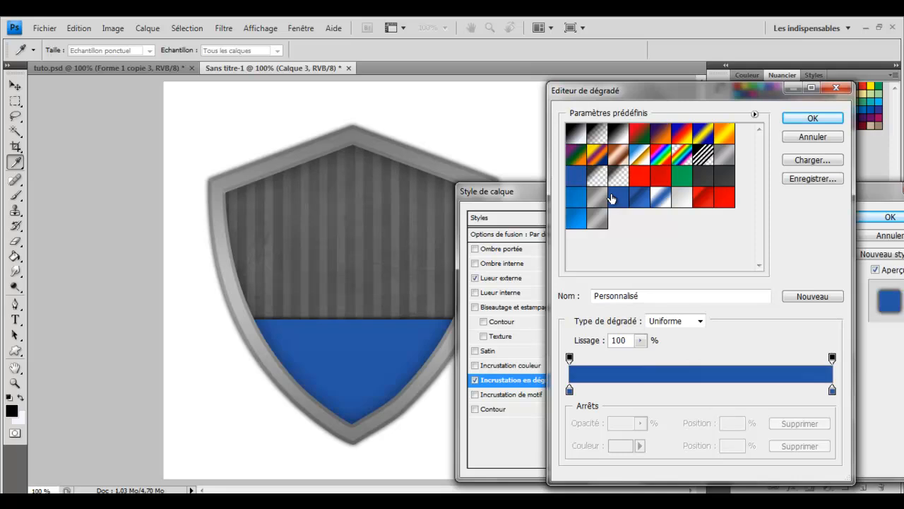
Step: Use #2555a4 for the overlay gradient's start stop and #2858a5 for its end stop, and accept the gradient
{"action": "double_click", "coordinate": [569, 391]}
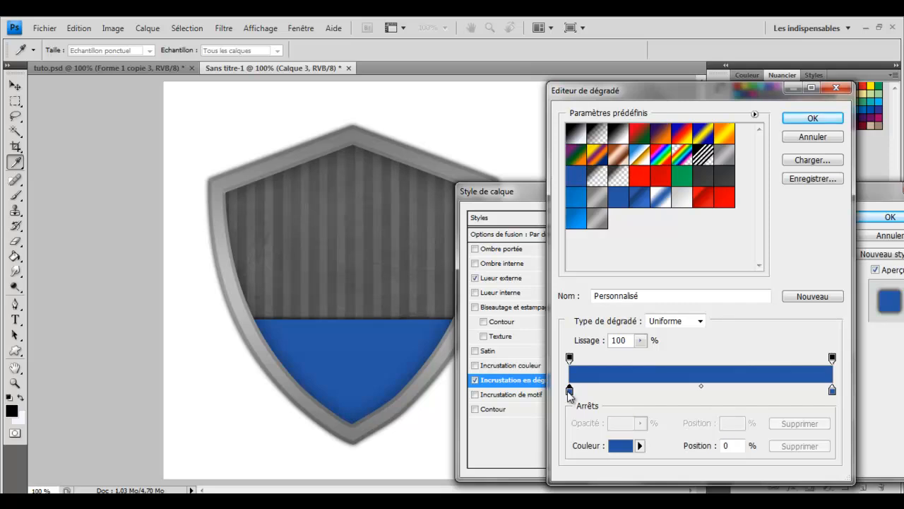
{"action": "left_click", "coordinate": [798, 383]}
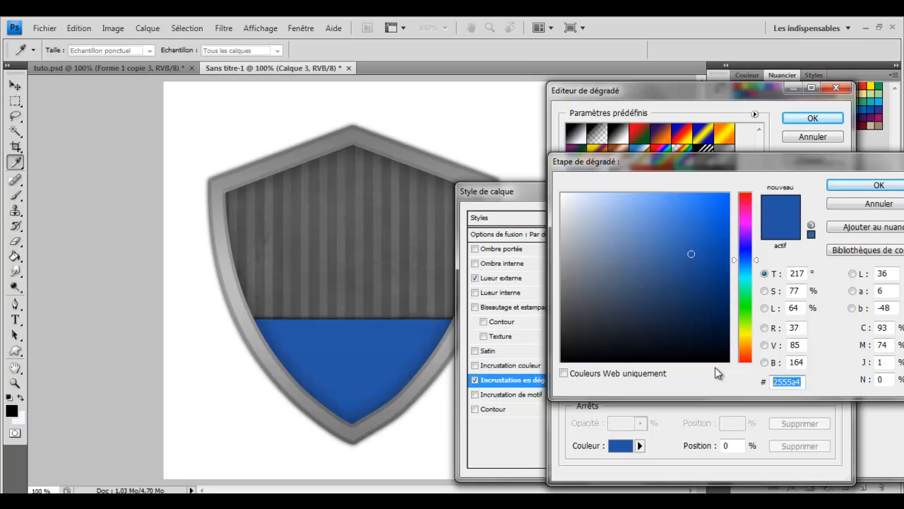
{"action": "left_click", "coordinate": [859, 183]}
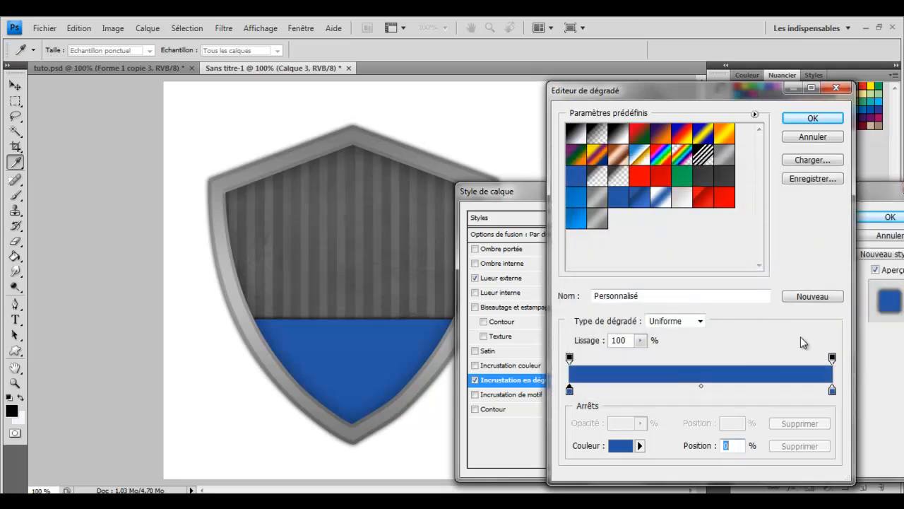
{"action": "left_click", "coordinate": [833, 391]}
{"action": "double_click", "coordinate": [832, 391]}
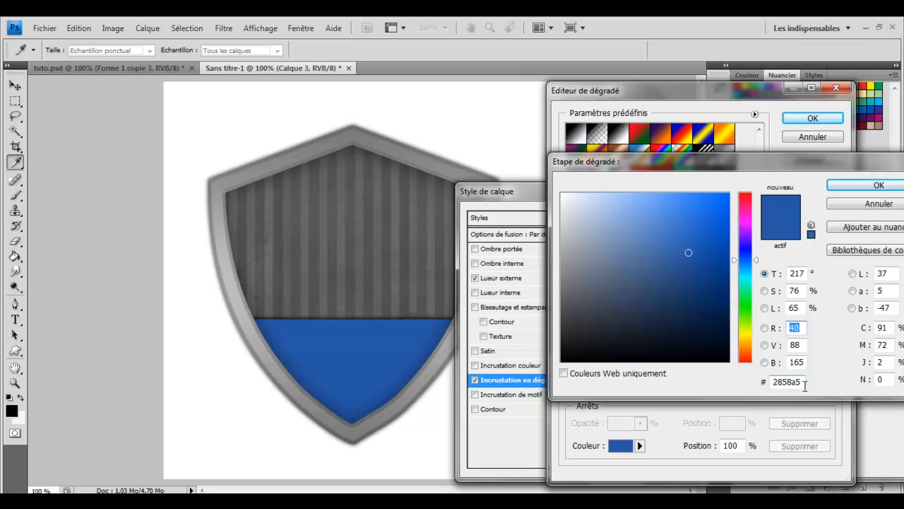
{"action": "left_click", "coordinate": [873, 185]}
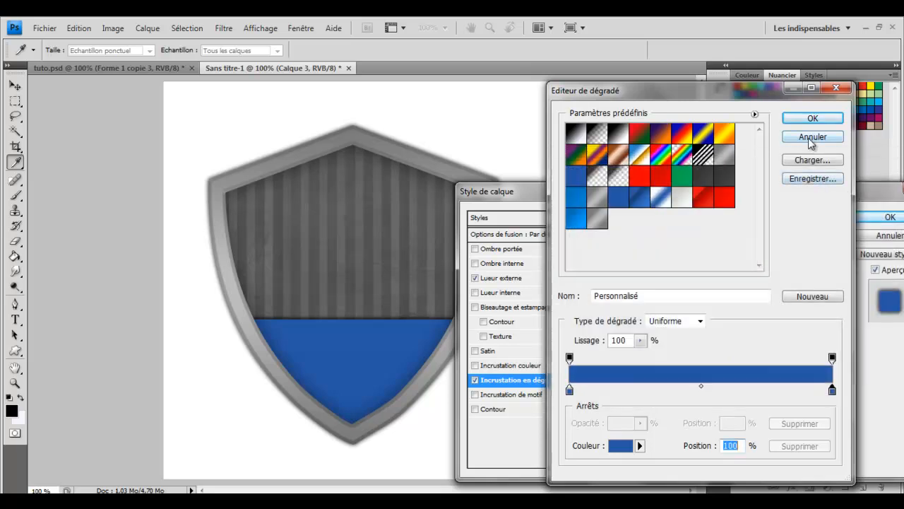
{"action": "left_click", "coordinate": [809, 119]}
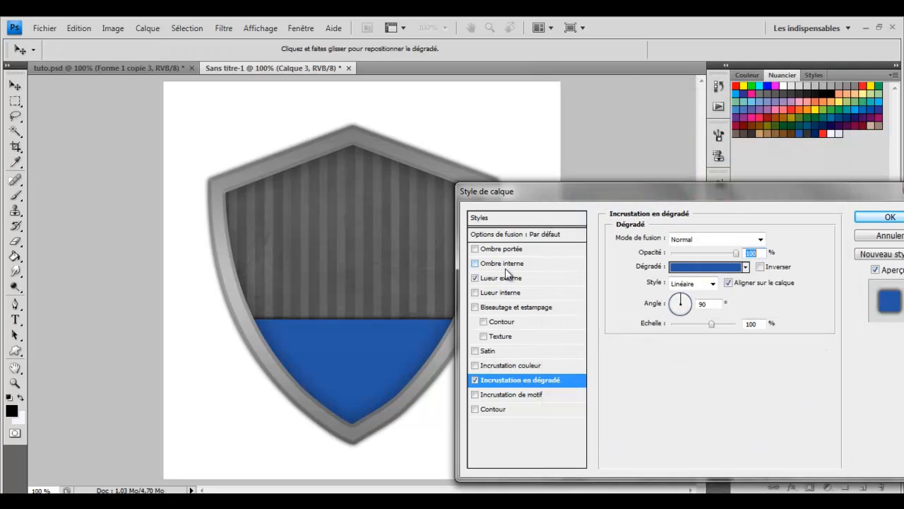
Step: Add a Biseautage et estampage effect with 1000% depth, 3 px size and the Pente accidentée descendante gloss contour
{"action": "left_click", "coordinate": [530, 306]}
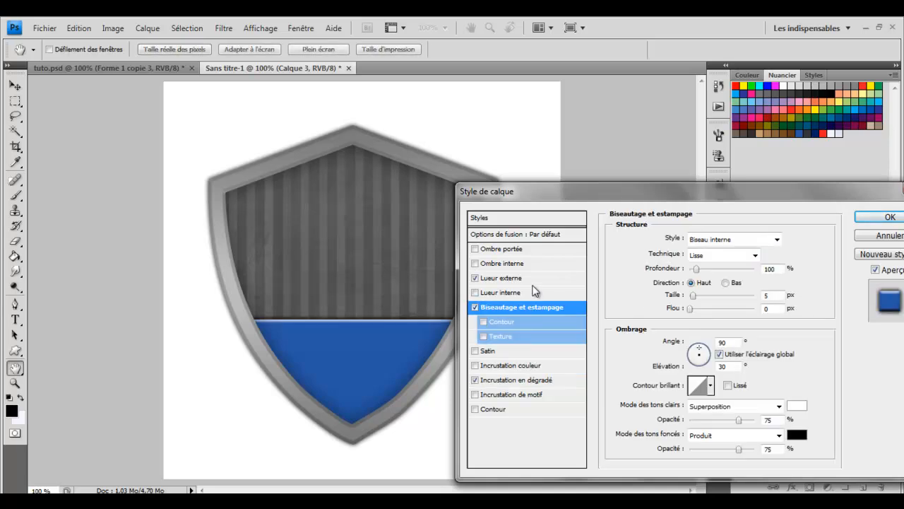
{"action": "left_click_drag", "start_coordinate": [697, 269], "coordinate": [853, 265]}
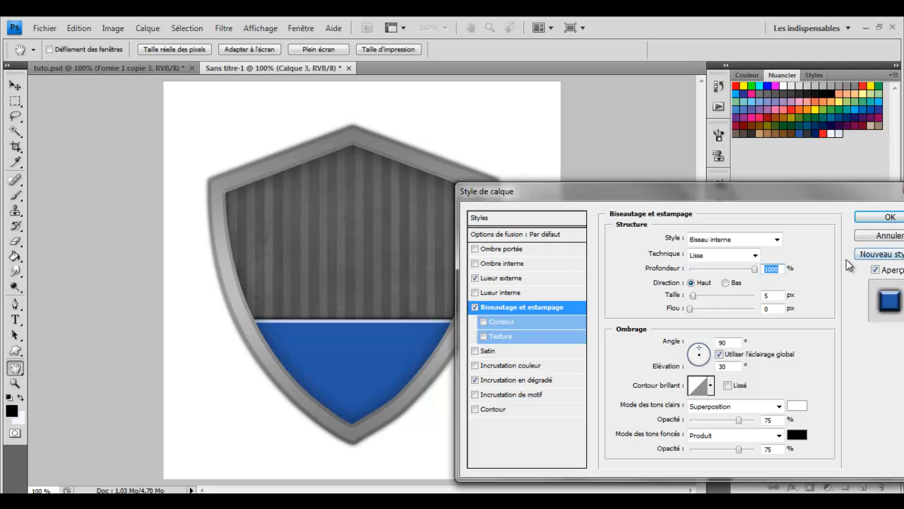
{"action": "double_click", "coordinate": [769, 295]}
{"action": "type", "text": "3"}
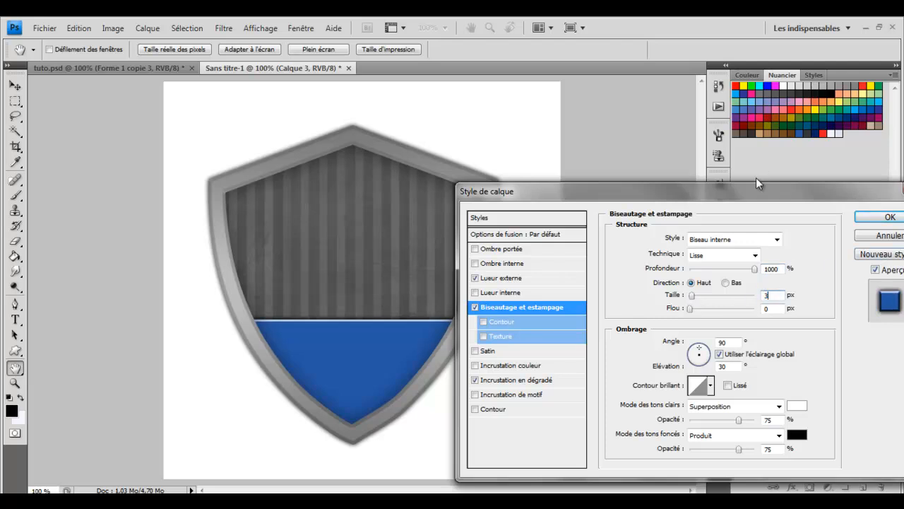
{"action": "left_click", "coordinate": [711, 387]}
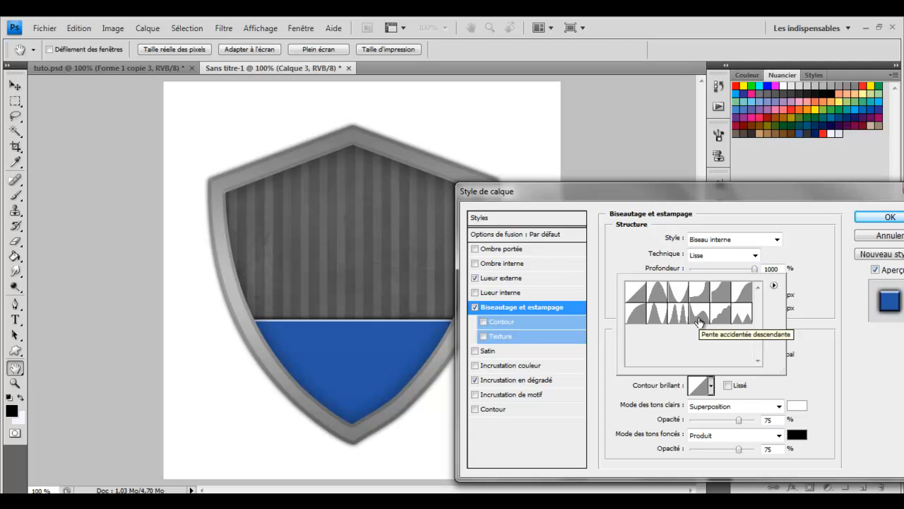
{"action": "left_click", "coordinate": [700, 313]}
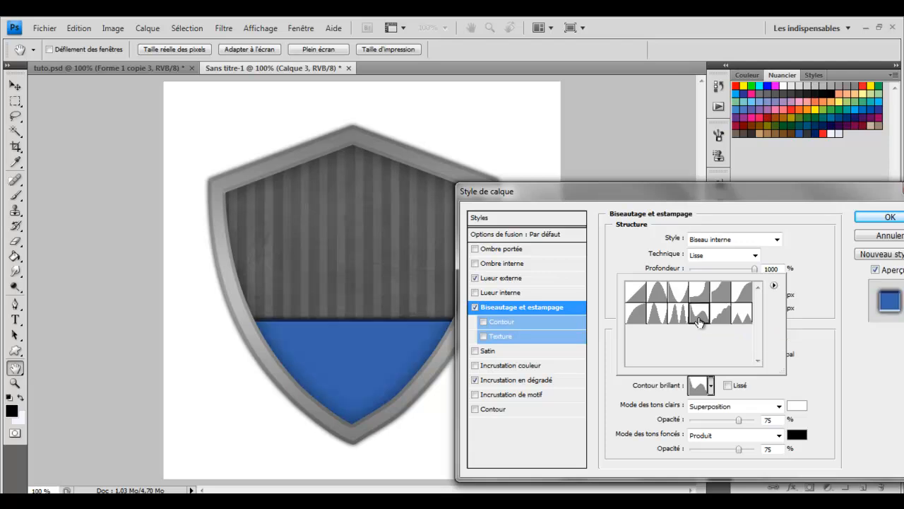
{"action": "left_click", "coordinate": [791, 406]}
Step: Keep the bevel's highlight white, set highlight opacity to 15% and shadow opacity to 10%, and apply the layer style
{"action": "left_click", "coordinate": [797, 406]}
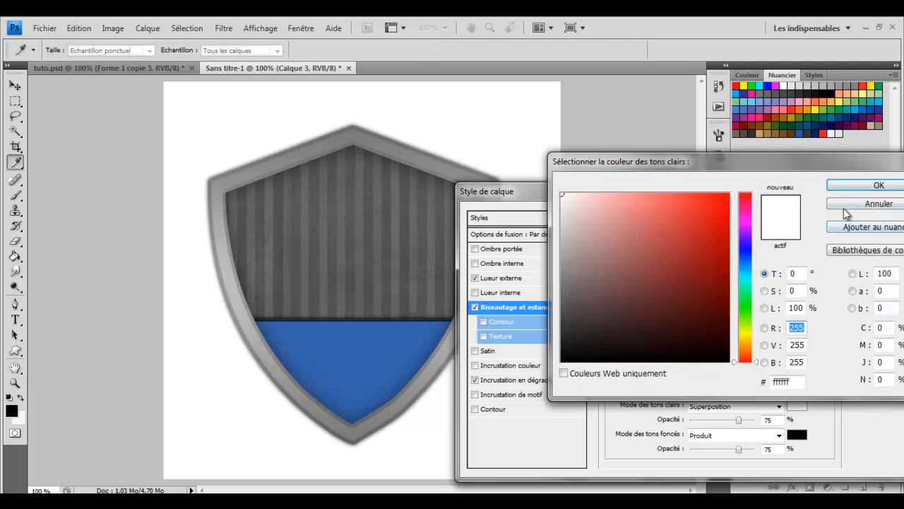
{"action": "left_click", "coordinate": [845, 206]}
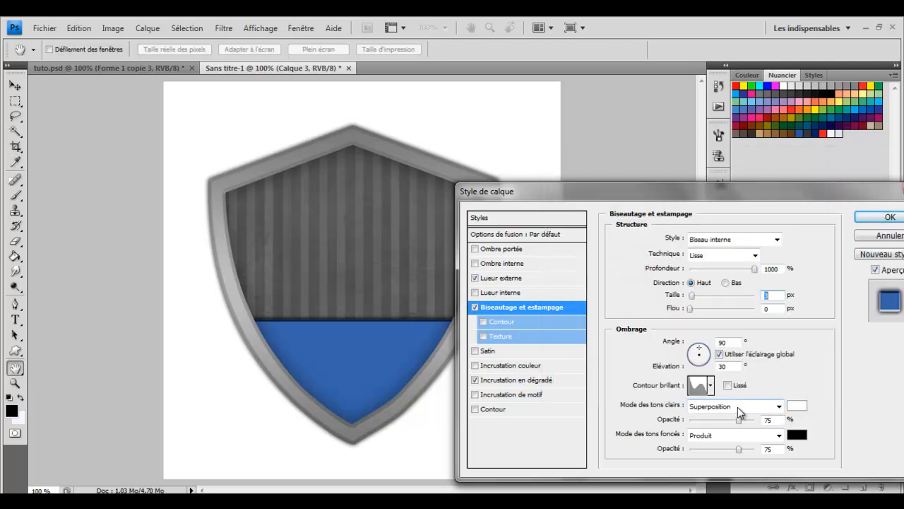
{"action": "double_click", "coordinate": [769, 419]}
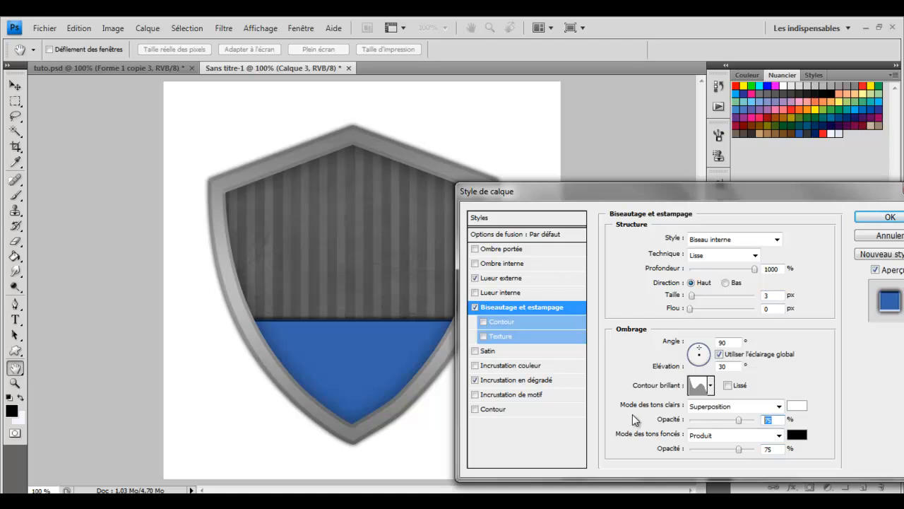
{"action": "type", "text": "15"}
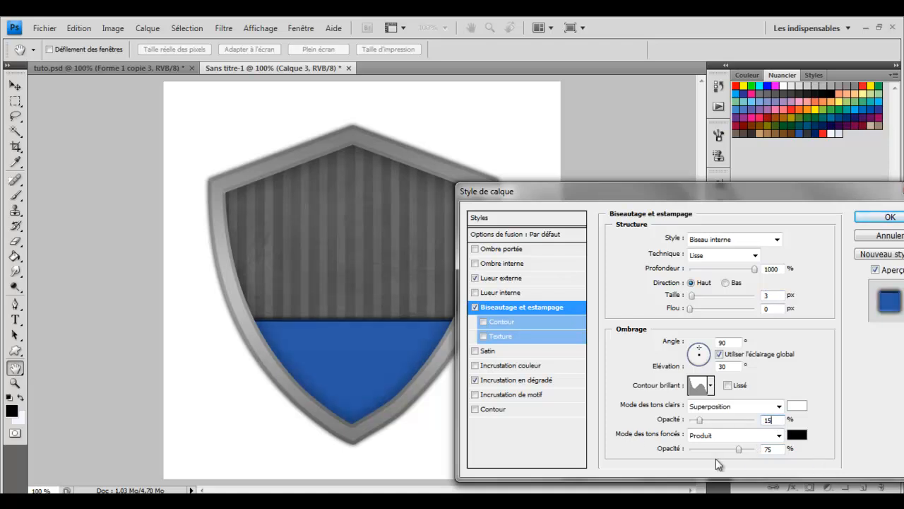
{"action": "double_click", "coordinate": [770, 449]}
{"action": "type", "text": "10"}
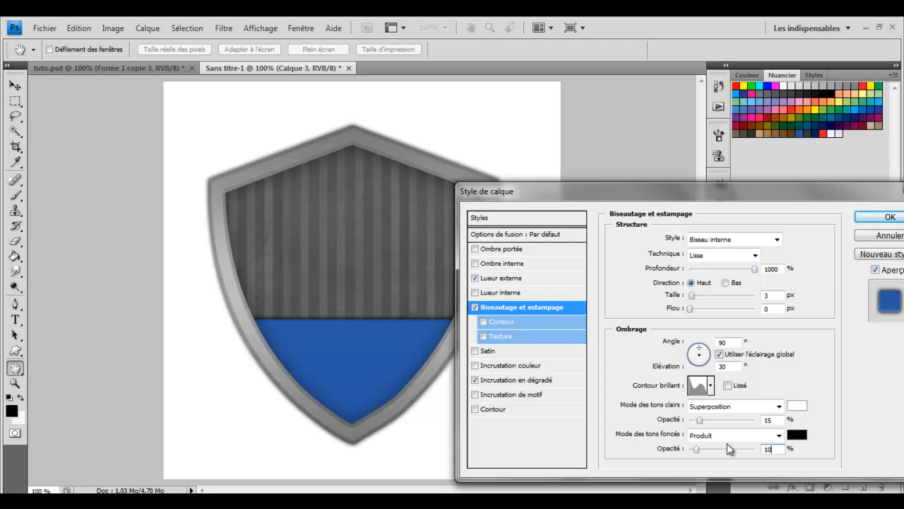
{"action": "key", "text": "Return"}
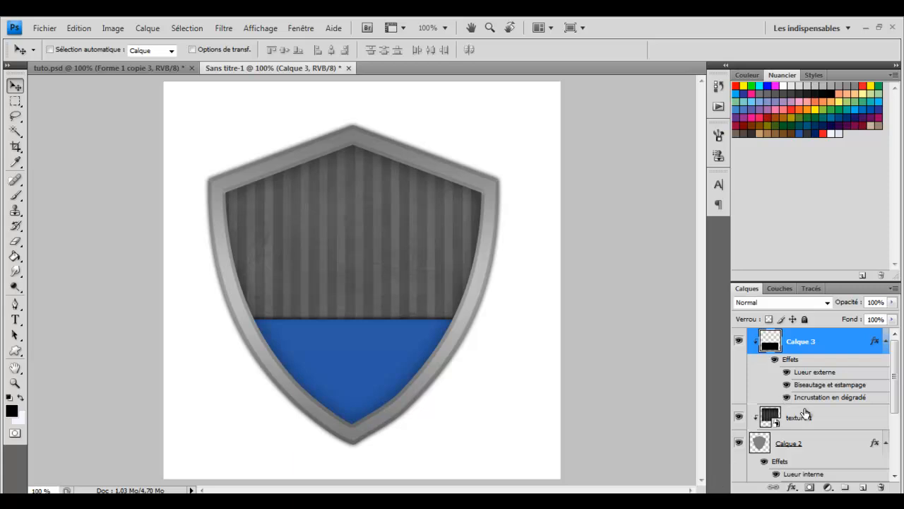
Step: Place the mascotte image directly above the texture 1 layer and link its width and height proportions
{"action": "left_click", "coordinate": [842, 423]}
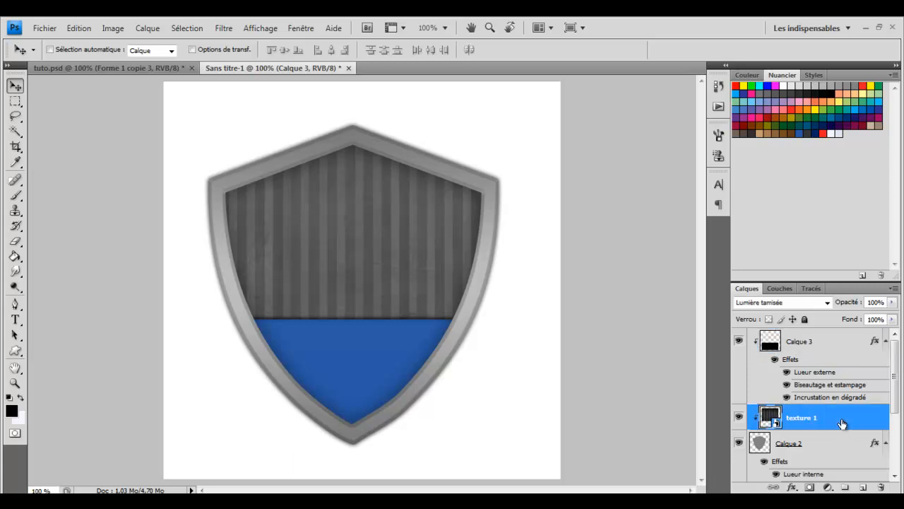
{"action": "left_click", "coordinate": [42, 27]}
{"action": "left_click", "coordinate": [111, 262]}
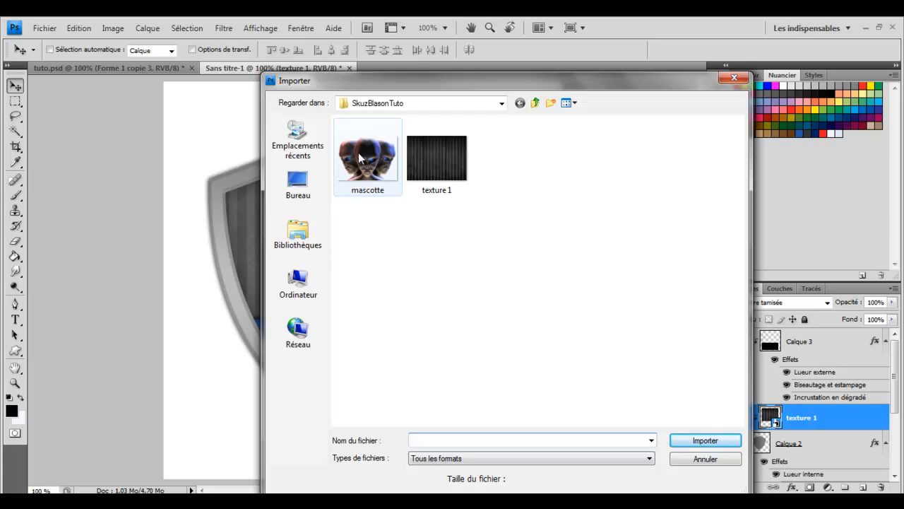
{"action": "double_click", "coordinate": [360, 158]}
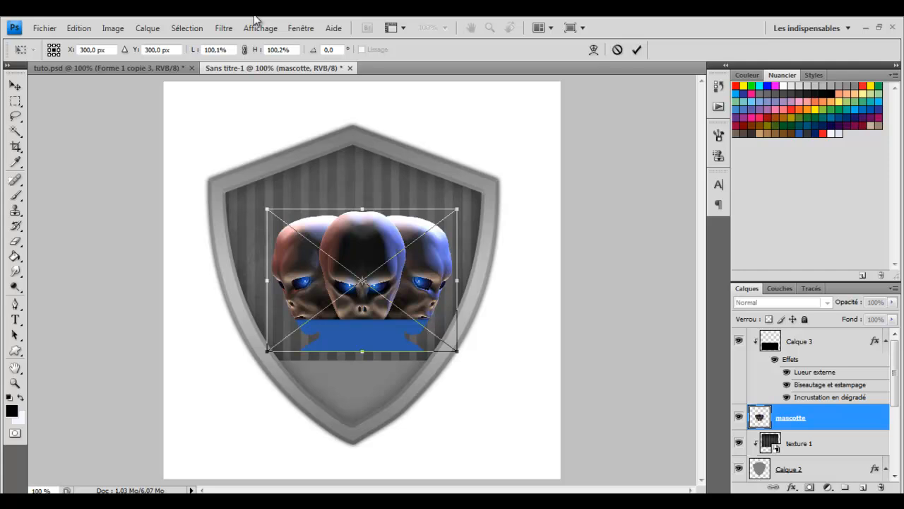
{"action": "left_click", "coordinate": [243, 50]}
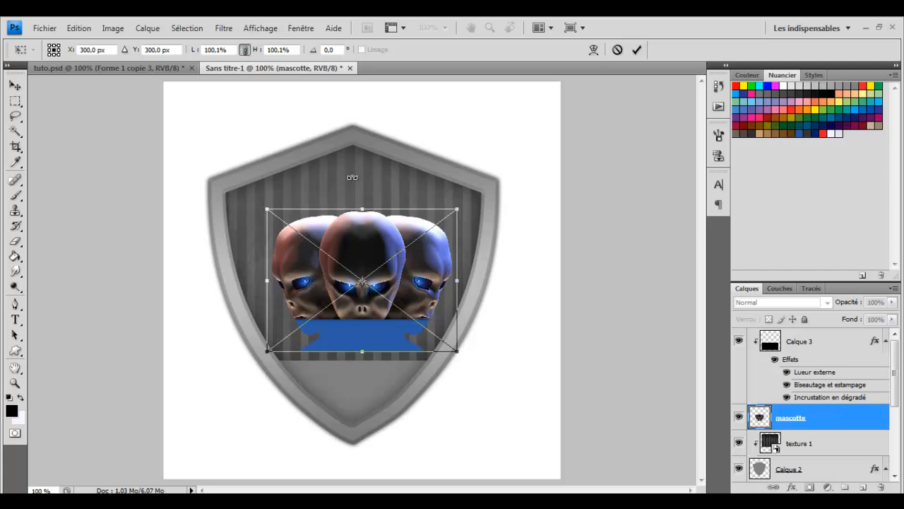
Step: Scale the placed mascotte proportionally to 138.4% and centre it horizontally over the upper part of the shield
{"action": "left_click_drag", "start_coordinate": [457, 209], "coordinate": [530, 154]}
{"action": "left_click_drag", "start_coordinate": [436, 256], "coordinate": [384, 225]}
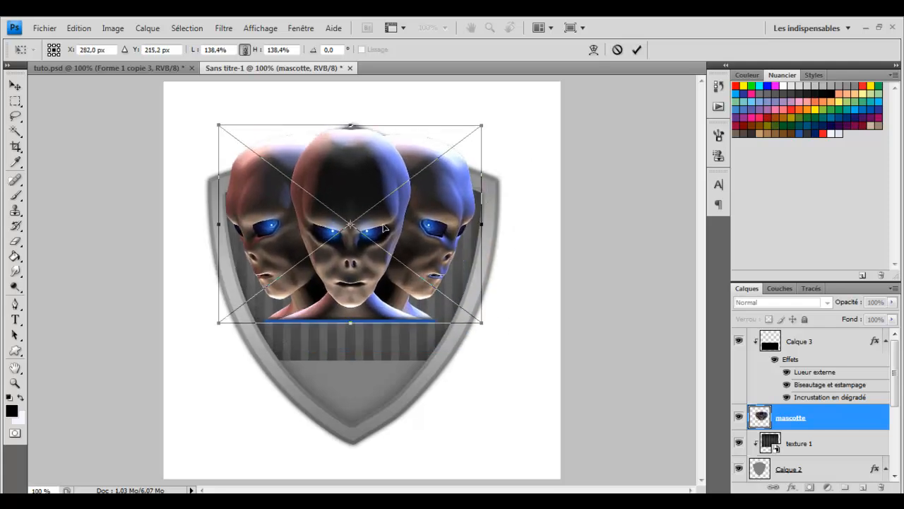
{"action": "key", "text": "Left"}
{"action": "key", "text": "Left"}
{"action": "key", "text": "Left"}
{"action": "key", "text": "Left"}
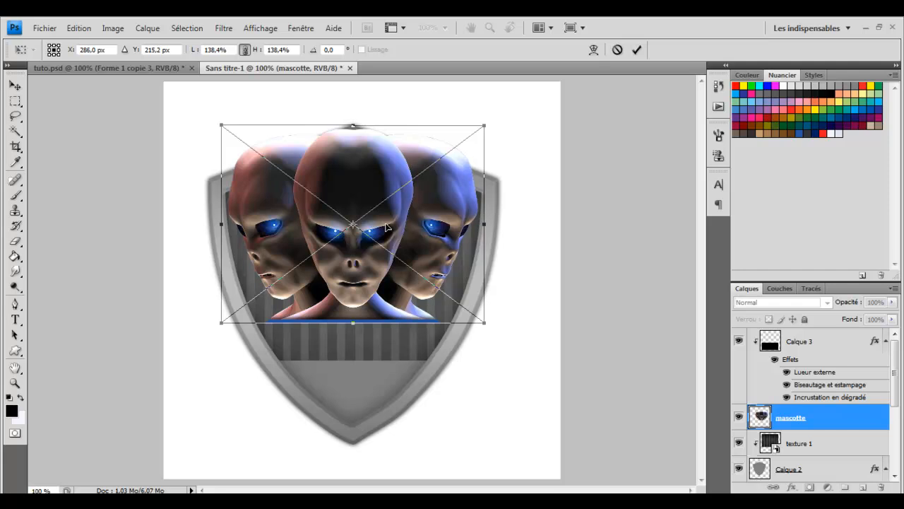
Step: Scale the mascotte to 112.6%, position it at X 290 px, Y 245.9 px inside the shield, and commit the placement
{"action": "left_click_drag", "start_coordinate": [486, 128], "coordinate": [433, 162]}
{"action": "left_click_drag", "start_coordinate": [285, 260], "coordinate": [322, 259]}
{"action": "left_click_drag", "start_coordinate": [384, 232], "coordinate": [381, 231]}
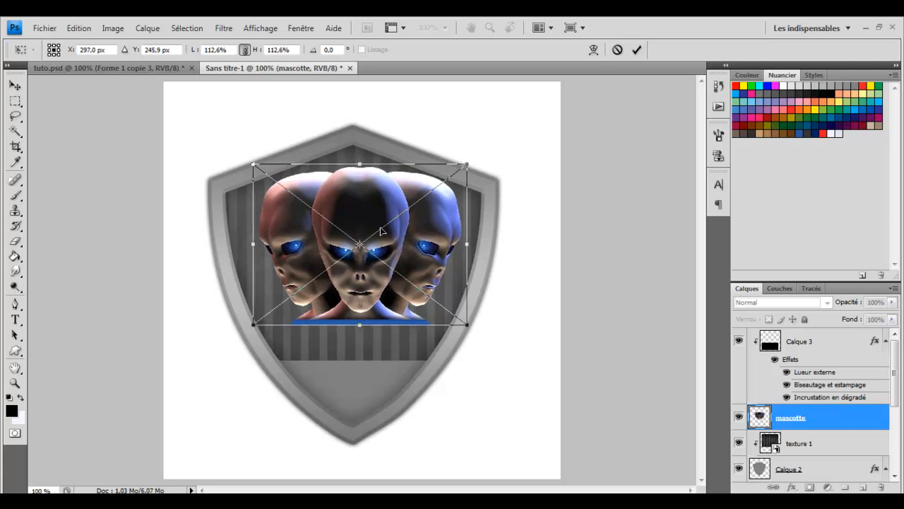
{"action": "key", "text": "Left"}
{"action": "key", "text": "Left"}
{"action": "key", "text": "Left"}
{"action": "key", "text": "Left"}
{"action": "key", "text": "Left"}
{"action": "key", "text": "Left"}
{"action": "key", "text": "Left"}
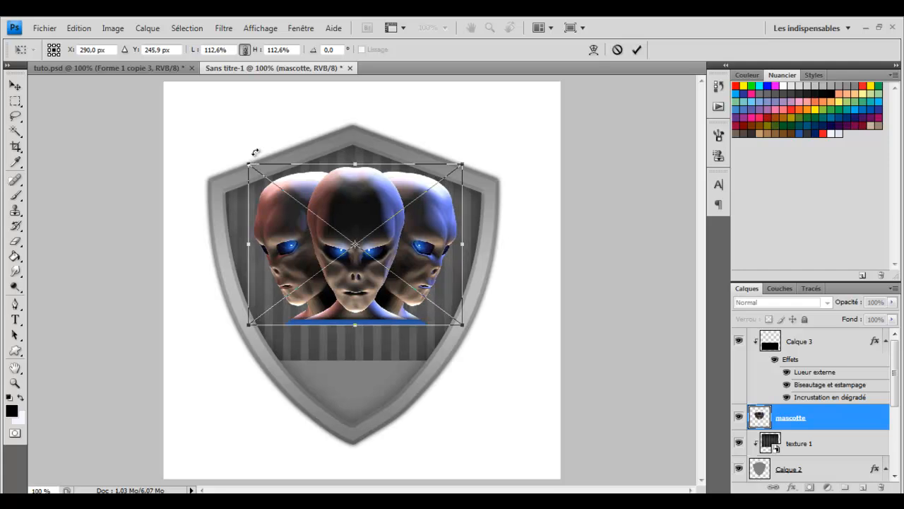
{"action": "key", "text": "Return"}
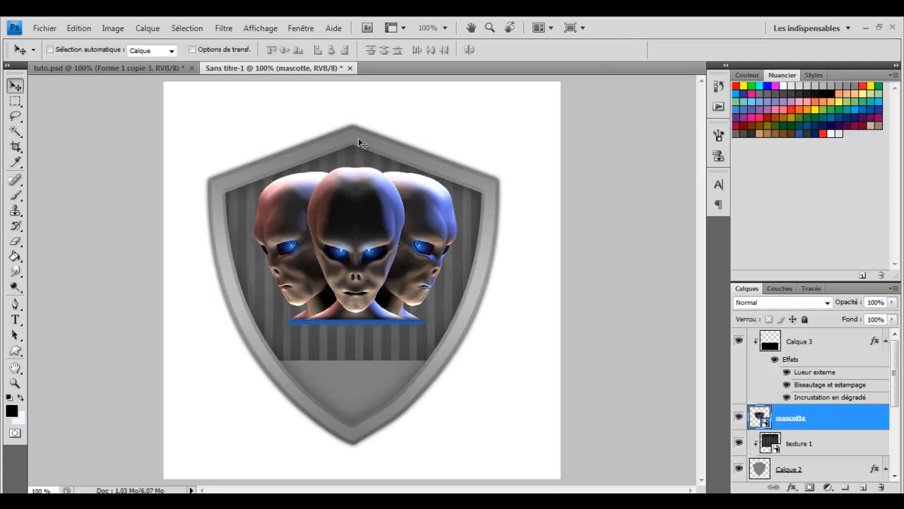
Step: Create a clipping mask on the mascotte layer so it is clipped to the inner shield
{"action": "right_click", "coordinate": [867, 422]}
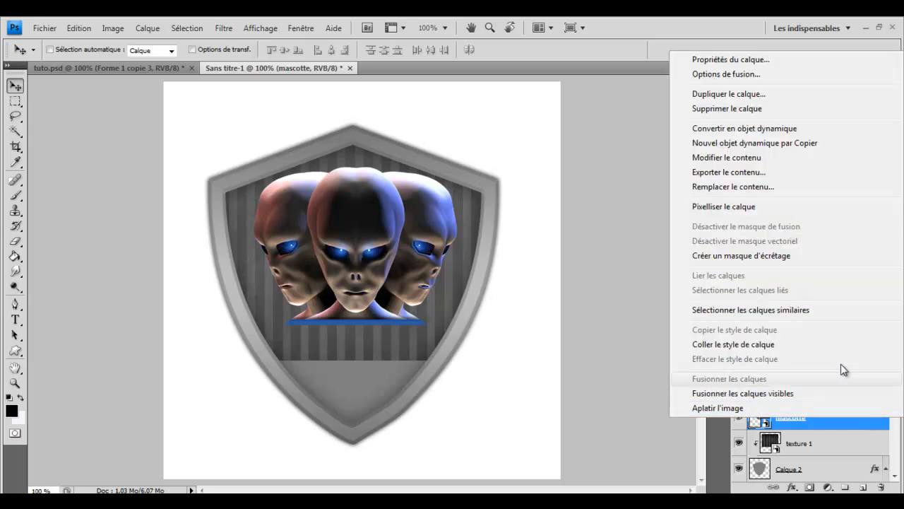
{"action": "left_click", "coordinate": [735, 256]}
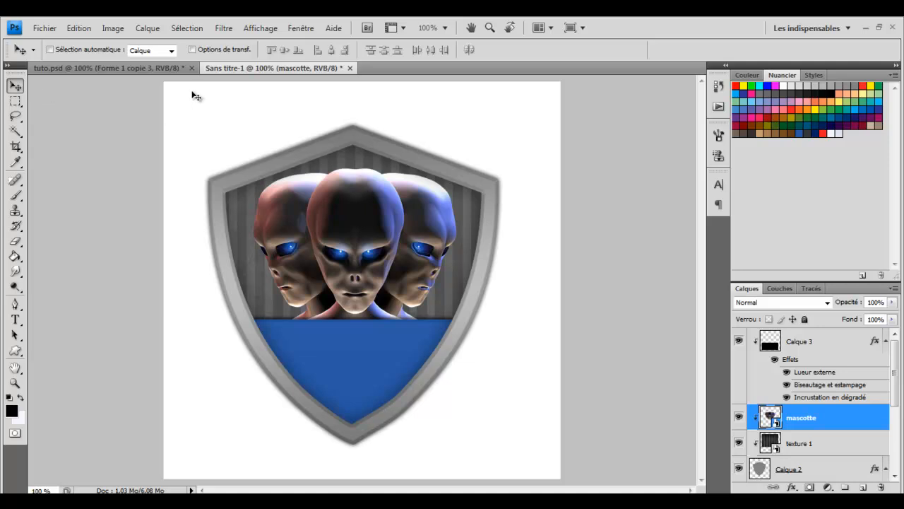
Step: Add an outer glow (Lueur externe) to the mascotte layer with Normal blend mode and 20% opacity
{"action": "double_click", "coordinate": [850, 419]}
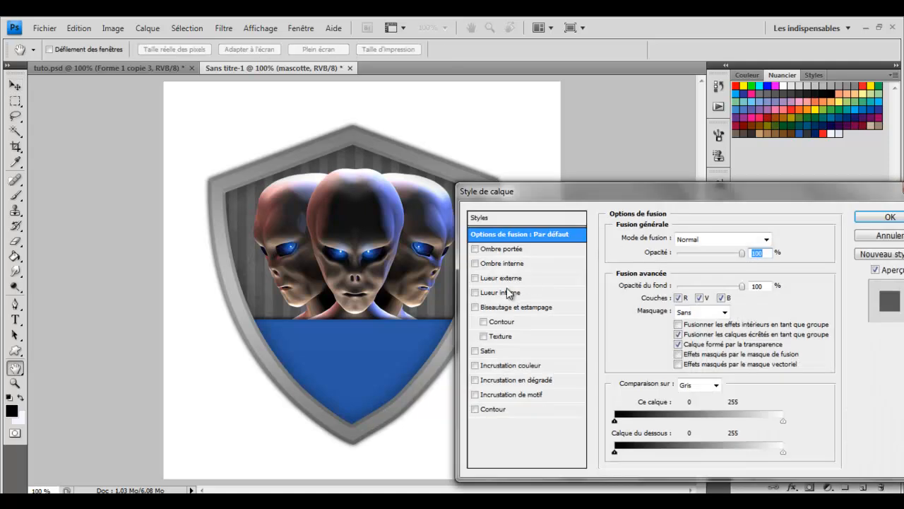
{"action": "left_click", "coordinate": [503, 279]}
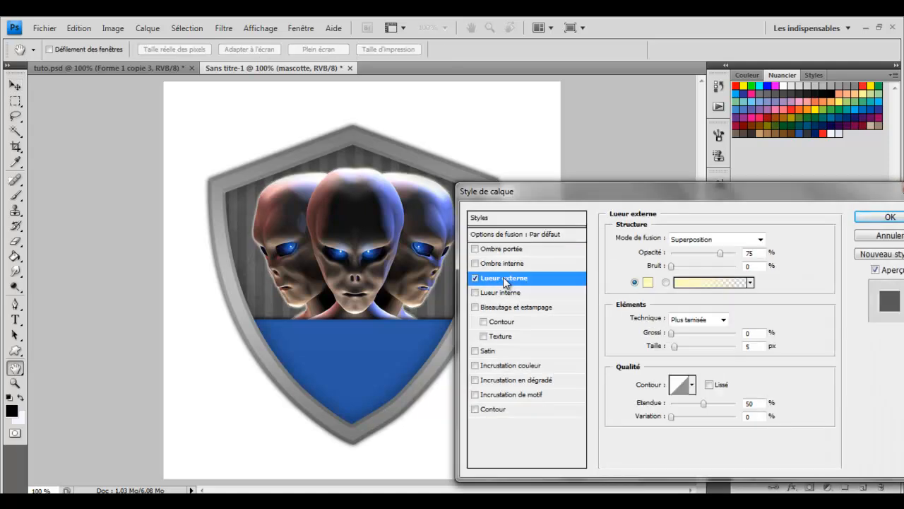
{"action": "left_click", "coordinate": [728, 241]}
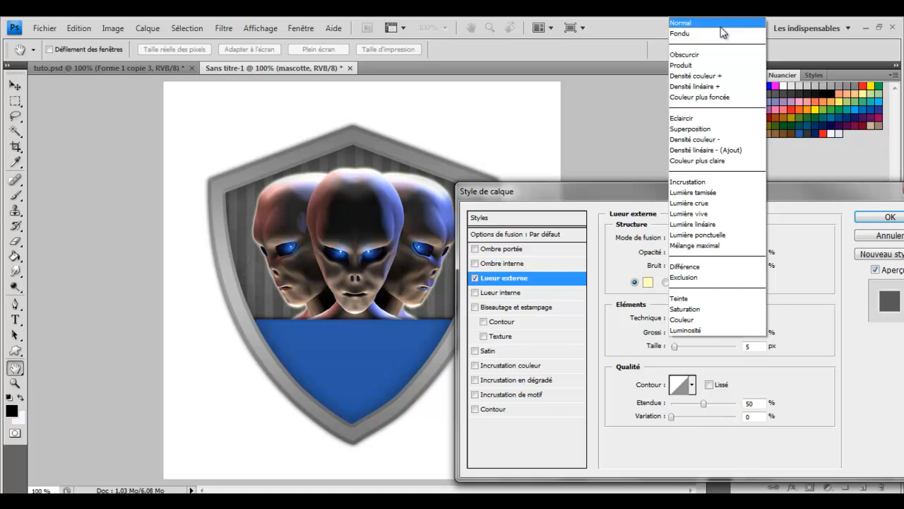
{"action": "left_click", "coordinate": [721, 27]}
{"action": "left_click", "coordinate": [645, 251]}
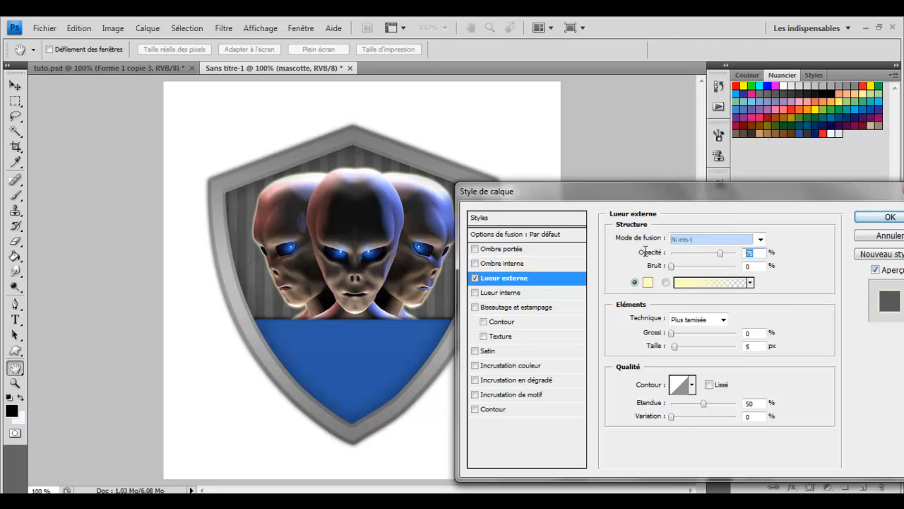
{"action": "type", "text": "20"}
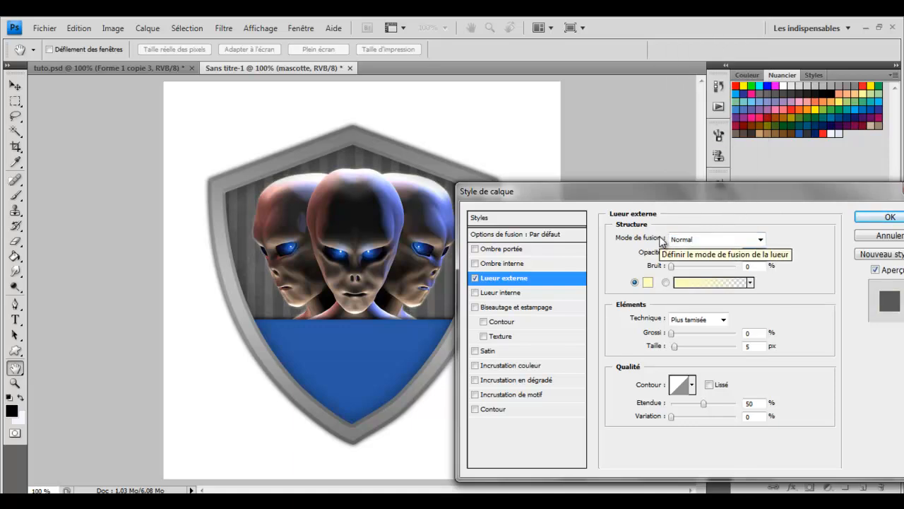
Step: Set the mascotte's outer glow to black (000000), size 8 px and range (Etendue) 30%, and apply the layer style
{"action": "left_click", "coordinate": [647, 283]}
{"action": "type", "text": "000000"}
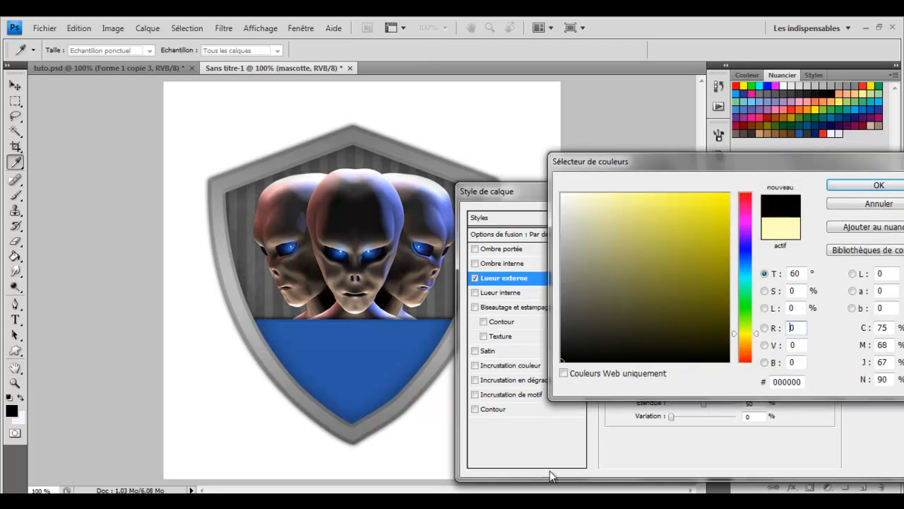
{"action": "key", "text": "Return"}
{"action": "left_click", "coordinate": [749, 345]}
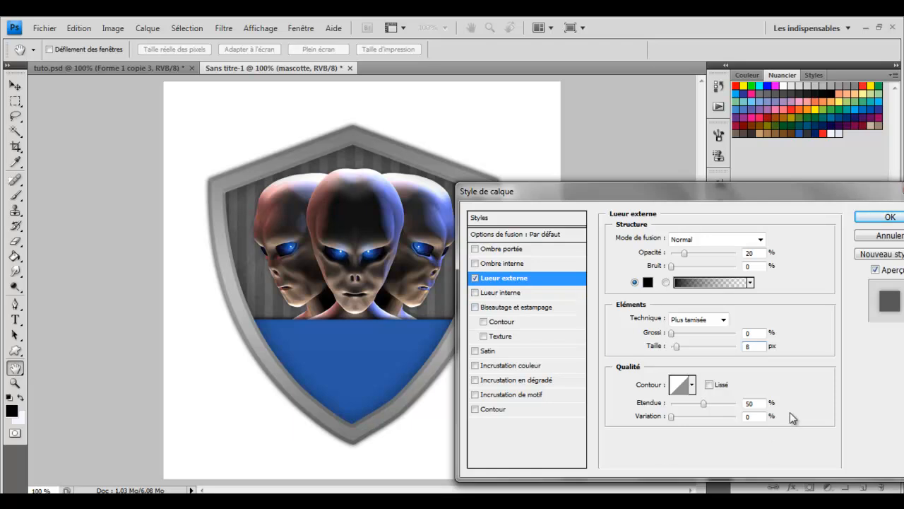
{"action": "key", "text": "Tab"}
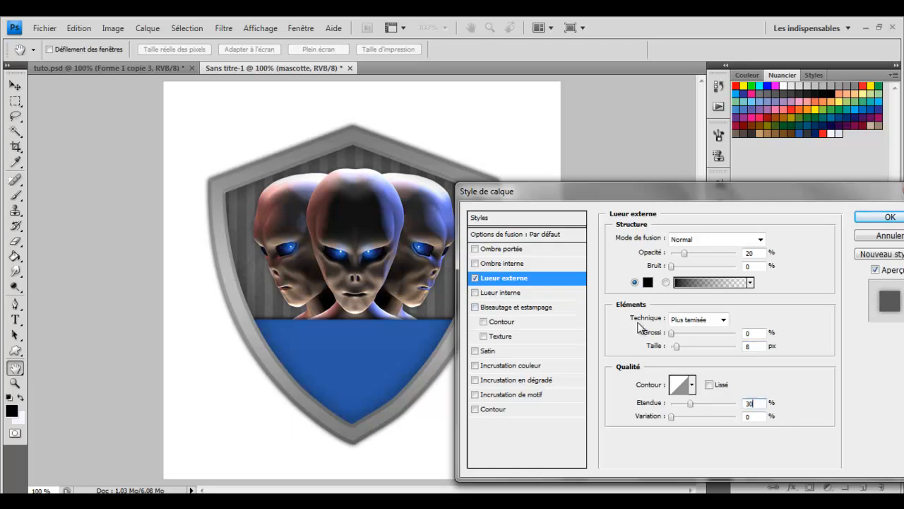
{"action": "key", "text": "Return"}
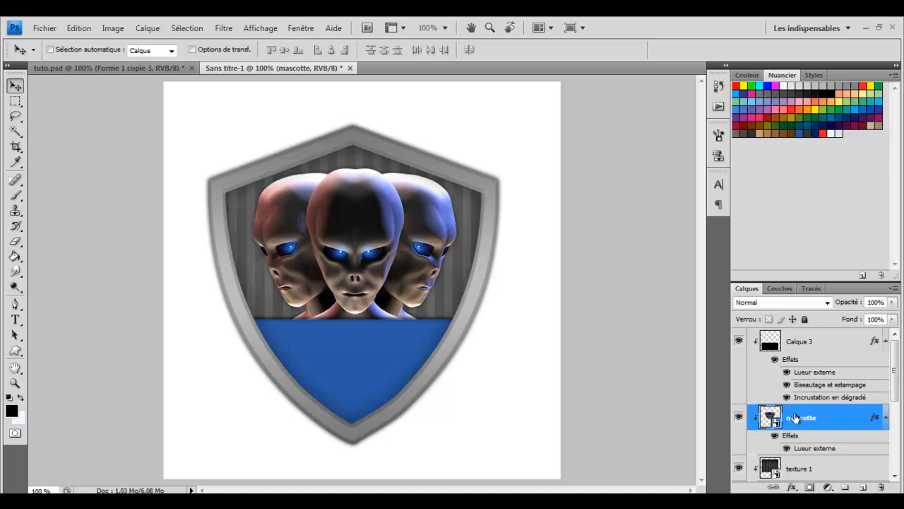
Step: Above Calque 3, create a horizontal text box across the shield's blue band and enter the text EKTA
{"action": "left_click", "coordinate": [842, 345]}
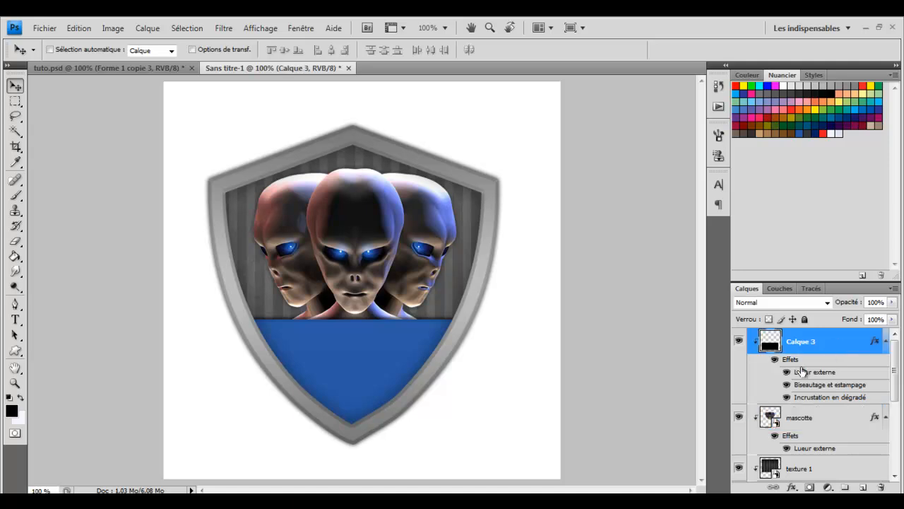
{"action": "left_click", "coordinate": [16, 322]}
{"action": "left_click", "coordinate": [16, 323]}
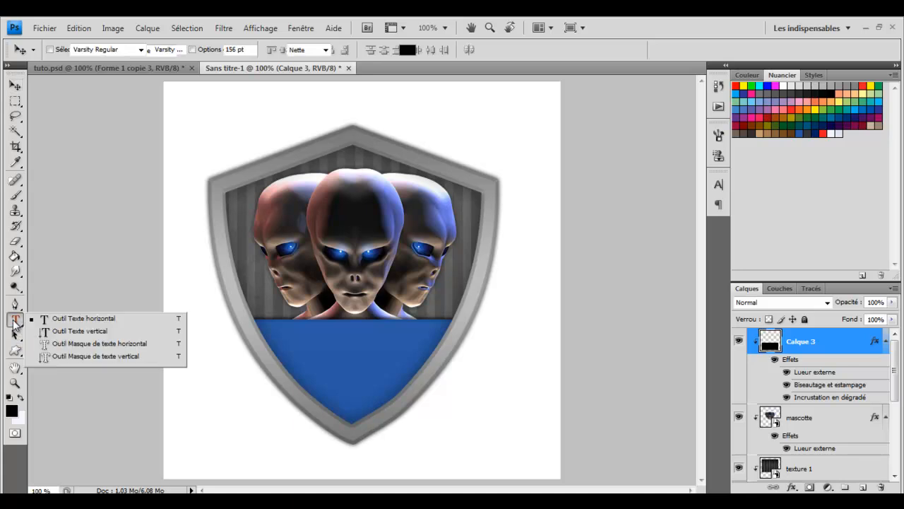
{"action": "left_click", "coordinate": [70, 318]}
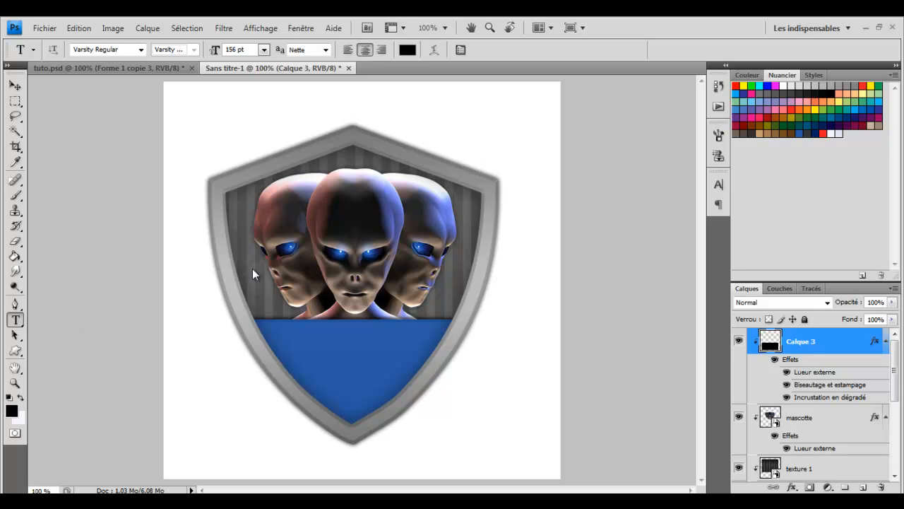
{"action": "left_click_drag", "start_coordinate": [220, 296], "coordinate": [481, 424]}
{"action": "left_click_drag", "start_coordinate": [347, 288], "coordinate": [349, 318]}
{"action": "left_click_drag", "start_coordinate": [481, 450], "coordinate": [510, 463]}
{"action": "mouse_move", "coordinate": [379, 129]}
{"action": "left_mouse_down"}
{"action": "mouse_move", "coordinate": [361, 133]}
{"action": "mouse_move", "coordinate": [377, 125]}
{"action": "mouse_move", "coordinate": [378, 133]}
{"action": "left_mouse_up"}
{"action": "type", "text": "EKTA"}
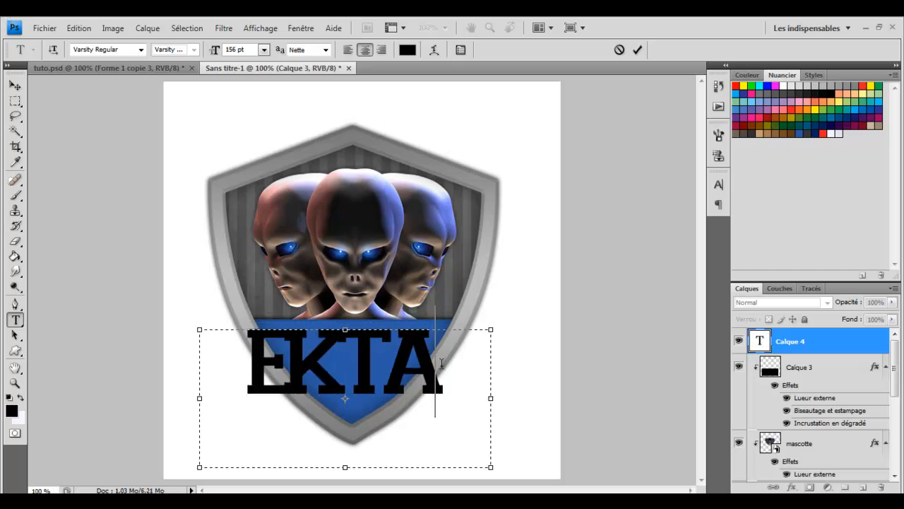
{"action": "mouse_move", "coordinate": [442, 364]}
{"action": "left_mouse_down"}
{"action": "mouse_move", "coordinate": [226, 384]}
{"action": "mouse_move", "coordinate": [464, 384]}
{"action": "mouse_move", "coordinate": [237, 362]}
{"action": "mouse_move", "coordinate": [453, 364]}
{"action": "left_mouse_up"}
{"action": "left_click", "coordinate": [228, 381]}
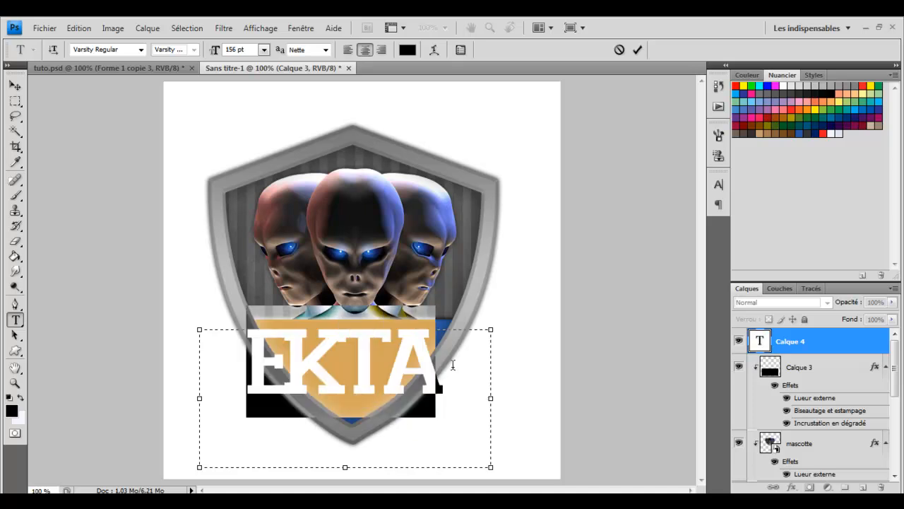
{"action": "left_click", "coordinate": [379, 360]}
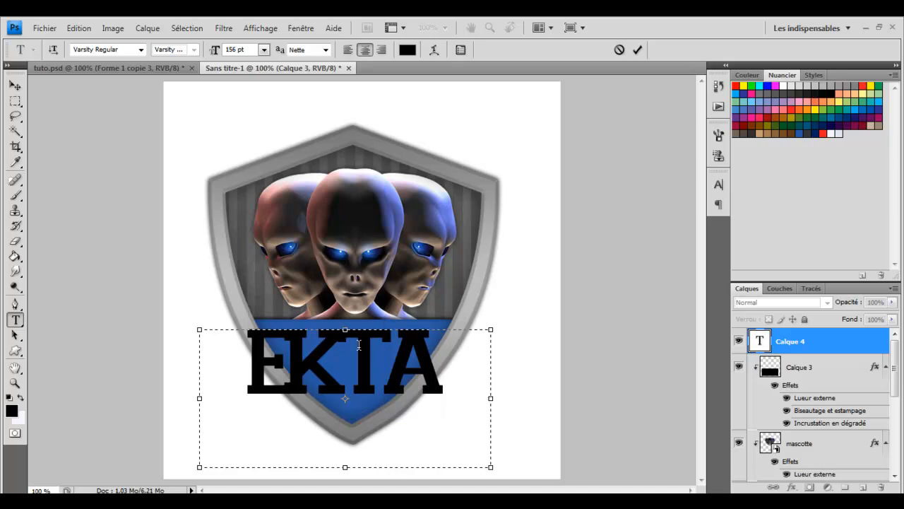
{"action": "left_click_drag", "start_coordinate": [459, 363], "coordinate": [178, 366]}
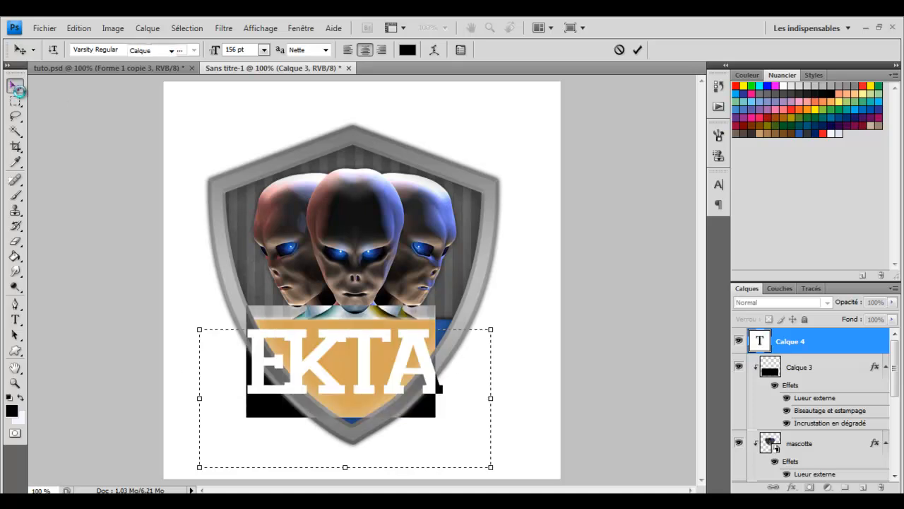
Step: Commit the EKTA text and nudge it until it sits horizontally centred on the shield, just below the blue band's upper edge
{"action": "left_click", "coordinate": [15, 85]}
{"action": "key", "text": "Right"}
{"action": "key", "text": "Right"}
{"action": "key", "text": "Right"}
{"action": "key", "text": "Right"}
{"action": "key", "text": "Right"}
{"action": "key", "text": "Right"}
{"action": "key", "text": "Right"}
{"action": "key", "text": "Right"}
{"action": "key", "text": "Right"}
{"action": "key", "text": "Right"}
{"action": "key", "text": "Right"}
{"action": "key", "text": "Right"}
{"action": "key", "text": "Right"}
{"action": "key", "text": "Right"}
{"action": "key", "text": "Up"}
{"action": "key", "text": "Up"}
{"action": "key", "text": "Up"}
{"action": "key", "text": "Up"}
{"action": "key", "text": "Up"}
{"action": "key", "text": "Up"}
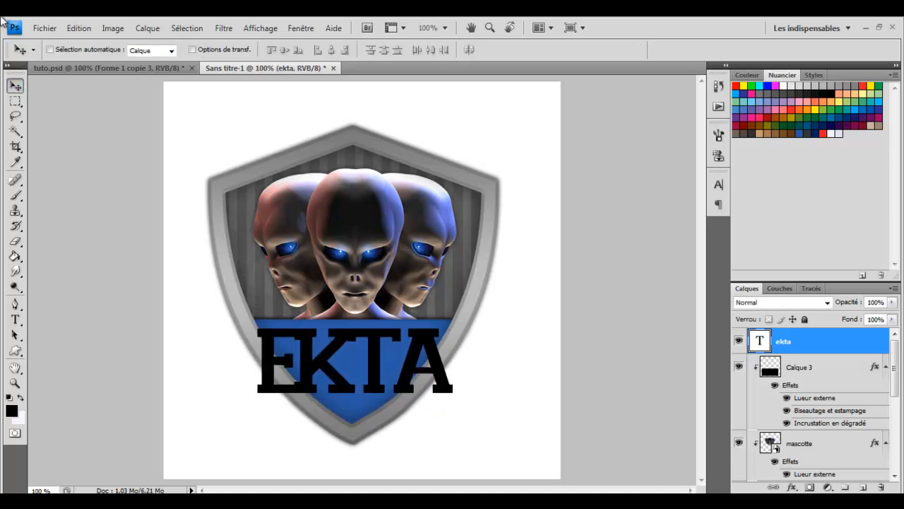
{"action": "key", "text": "Left"}
{"action": "key", "text": "Left"}
{"action": "key", "text": "Left"}
{"action": "key", "text": "Down"}
{"action": "key", "text": "Down"}
{"action": "key", "text": "Down"}
{"action": "key", "text": "Down"}
{"action": "key", "text": "Down"}
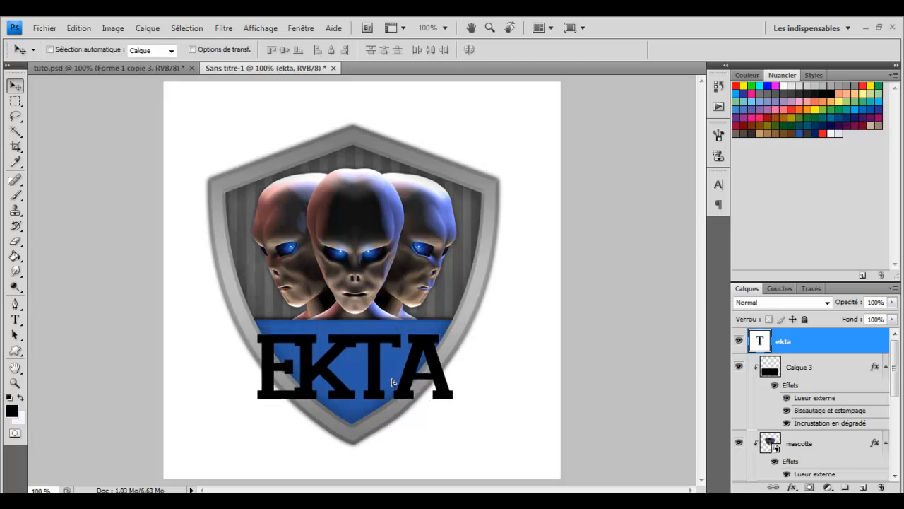
{"action": "key", "text": "Left"}
{"action": "key", "text": "Left"}
{"action": "key", "text": "Left"}
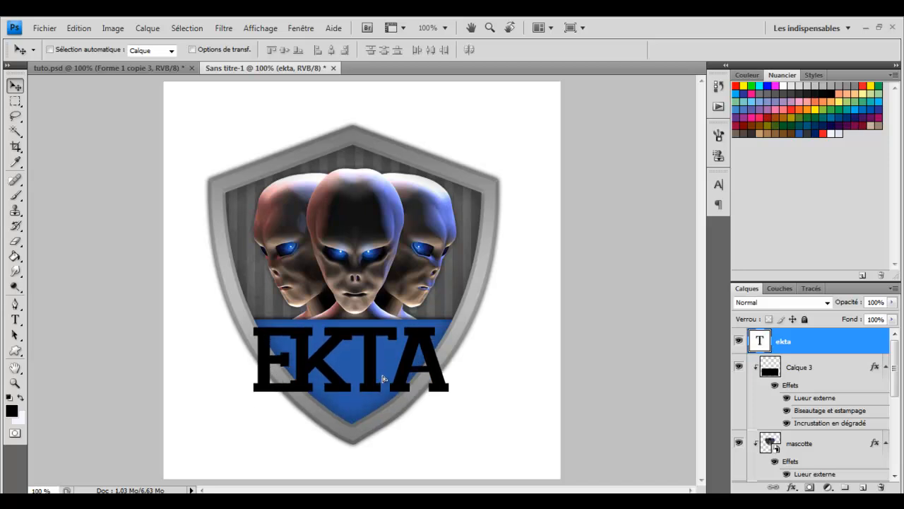
{"action": "key", "text": "Left"}
{"action": "key", "text": "Left"}
{"action": "key", "text": "Left"}
{"action": "key", "text": "Left"}
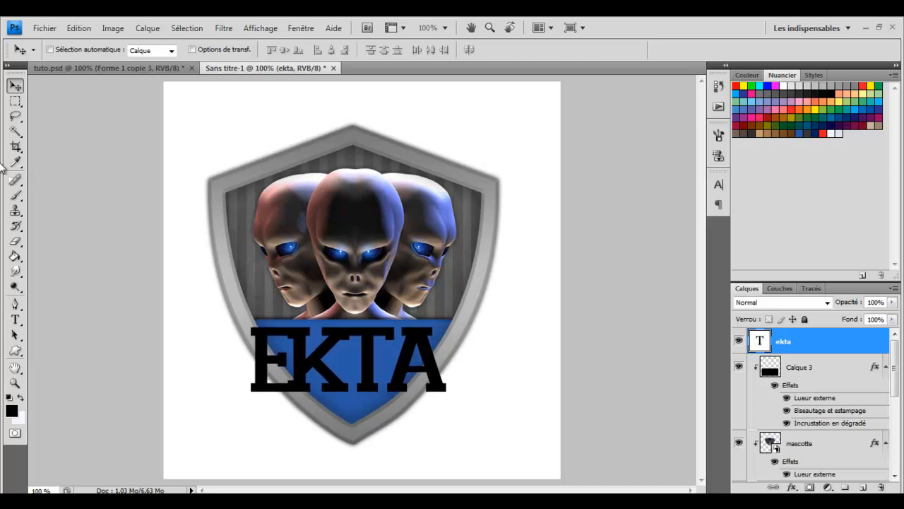
{"action": "key", "text": "Right"}
{"action": "key", "text": "Right"}
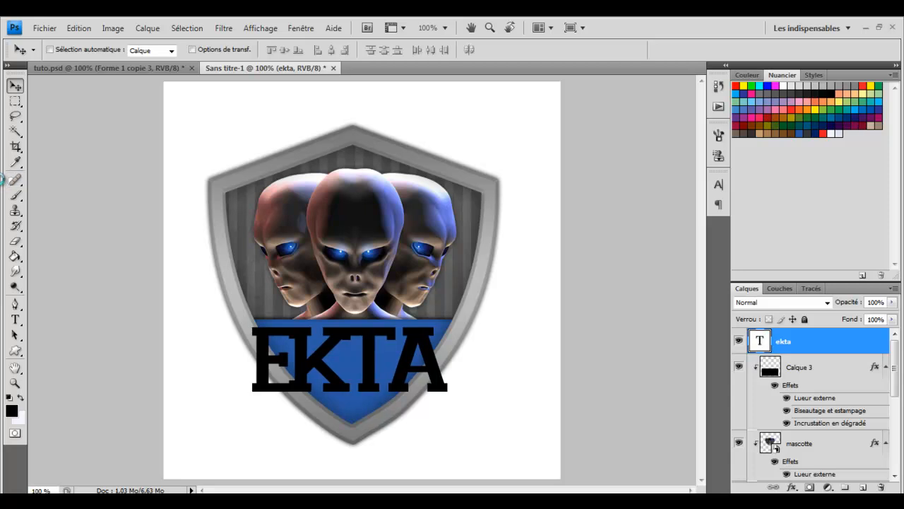
{"action": "key", "text": "Down"}
{"action": "key", "text": "Down"}
{"action": "key", "text": "Down"}
{"action": "key", "text": "Down"}
{"action": "key", "text": "Down"}
{"action": "key", "text": "Down"}
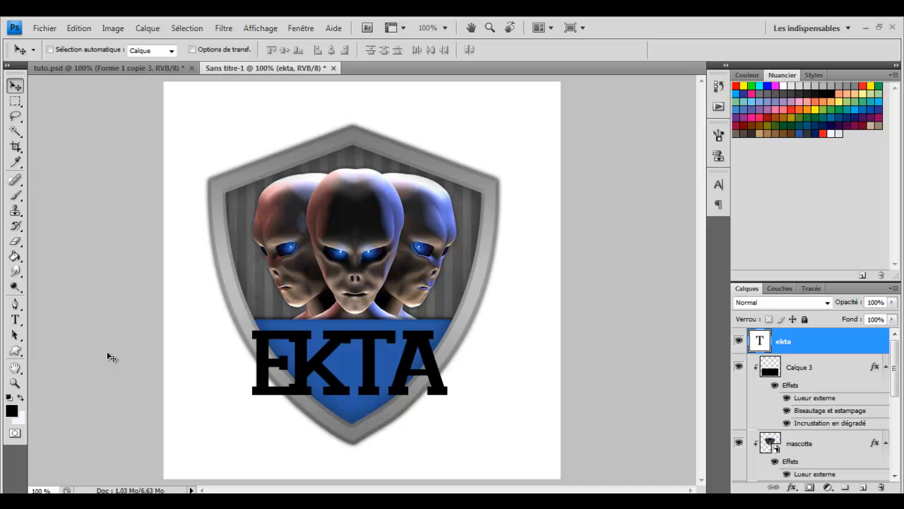
Step: Set the tracking of the EKTA text to -150 in the character settings
{"action": "left_click", "coordinate": [718, 187]}
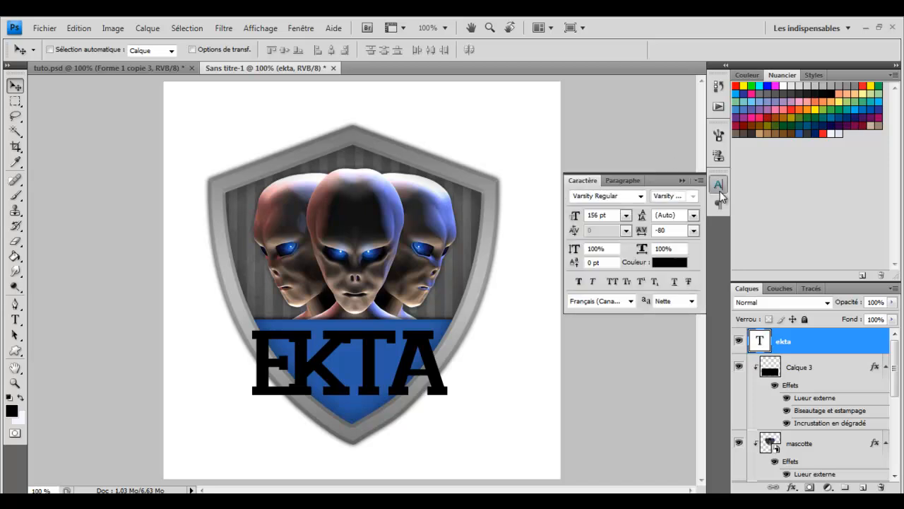
{"action": "left_click", "coordinate": [586, 186]}
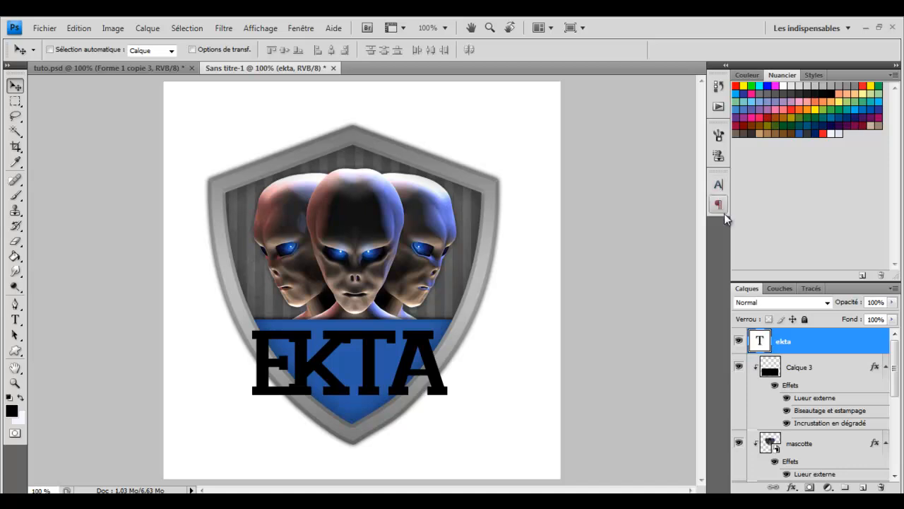
{"action": "left_click", "coordinate": [266, 30]}
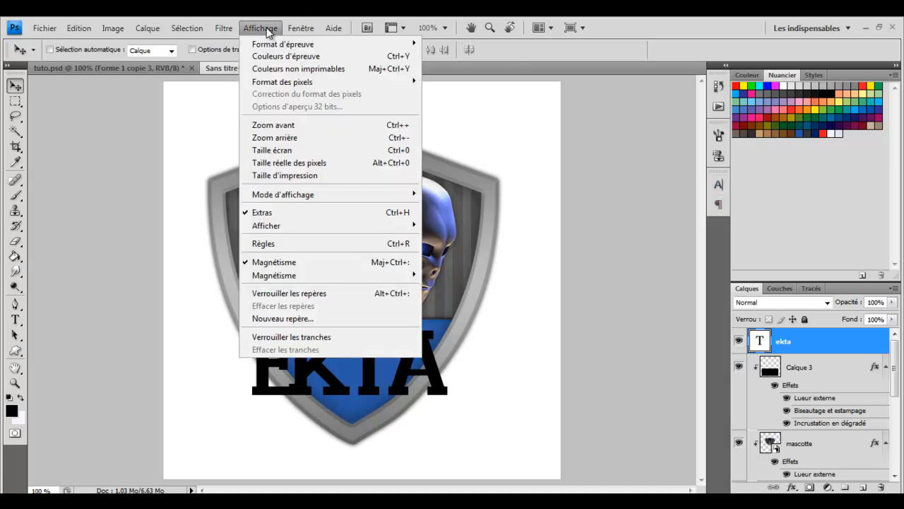
{"action": "mouse_move", "coordinate": [309, 27]}
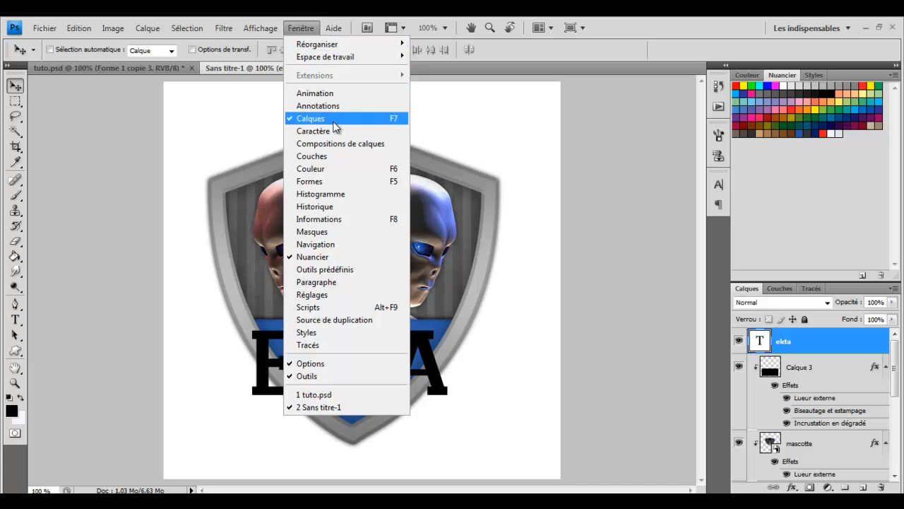
{"action": "left_click", "coordinate": [327, 135]}
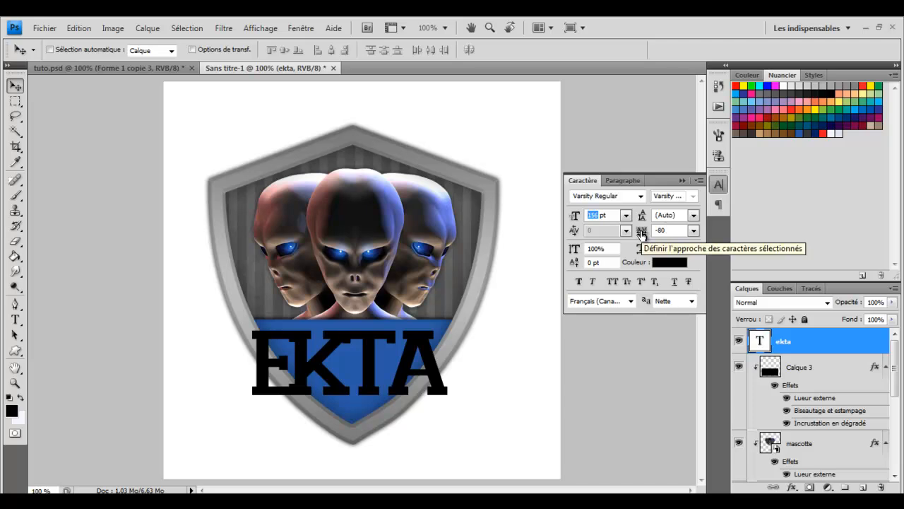
{"action": "left_click", "coordinate": [661, 231]}
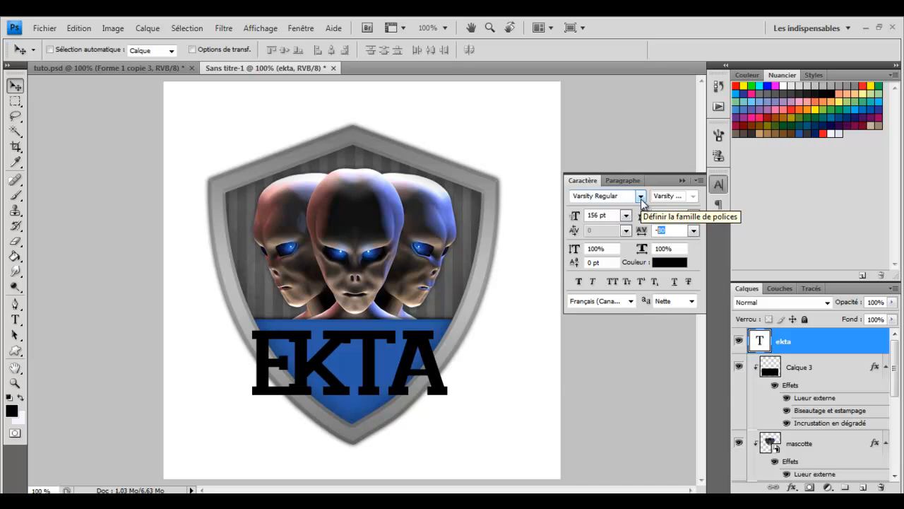
{"action": "type", "text": "-15"}
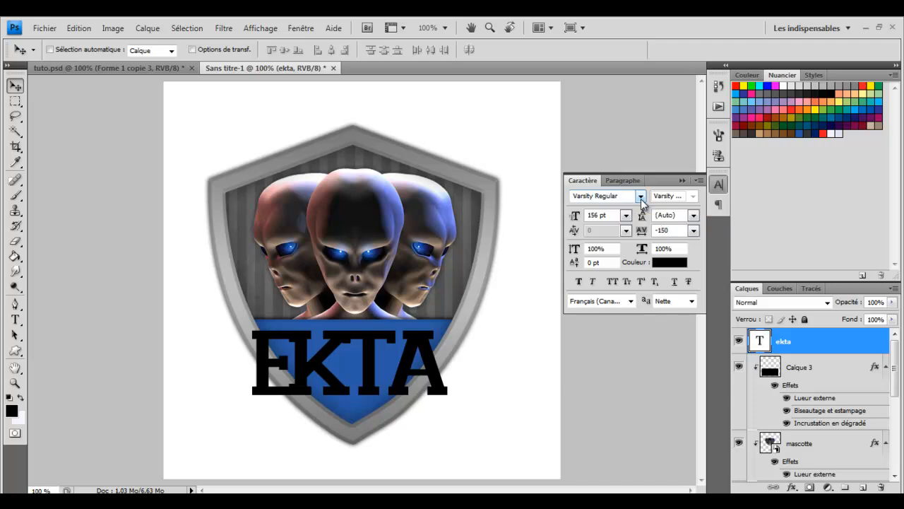
{"action": "key", "text": "Return"}
Step: Fine-tune the vertical position of the tightened EKTA text within the blue band
{"action": "key", "text": "Up"}
{"action": "key", "text": "Up"}
{"action": "key", "text": "Up"}
{"action": "key", "text": "Up"}
{"action": "key", "text": "Up"}
{"action": "key", "text": "Up"}
{"action": "key", "text": "Up"}
{"action": "key", "text": "Up"}
{"action": "key", "text": "Down"}
{"action": "key", "text": "Down"}
{"action": "key", "text": "Down"}
{"action": "key", "text": "Down"}
{"action": "key", "text": "Down"}
{"action": "key", "text": "Down"}
{"action": "key", "text": "Down"}
{"action": "key", "text": "Down"}
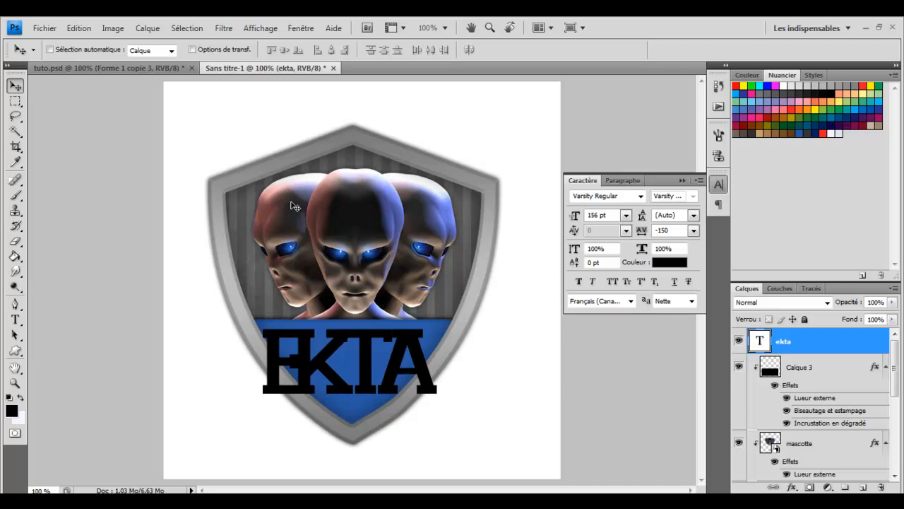
{"action": "key", "text": "Down"}
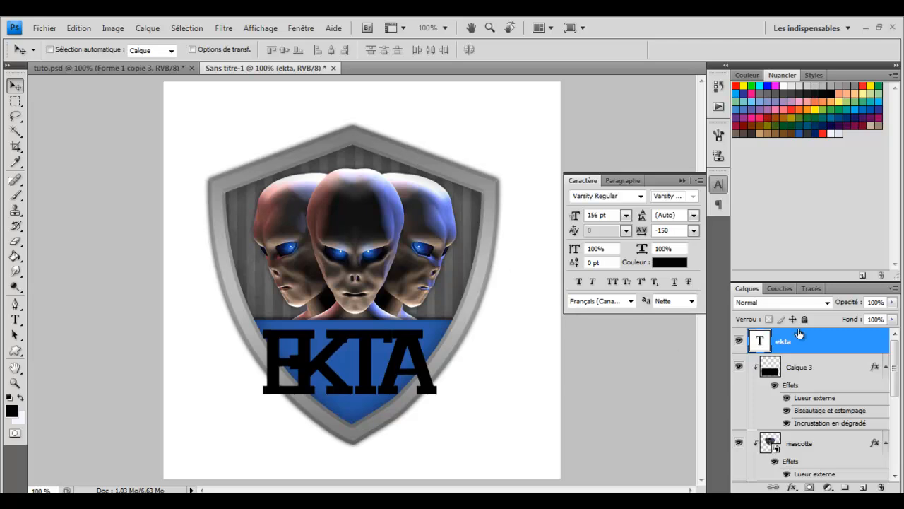
Step: Add a black outer glow to the EKTA text layer with Normal blend mode and 50% opacity
{"action": "double_click", "coordinate": [830, 345]}
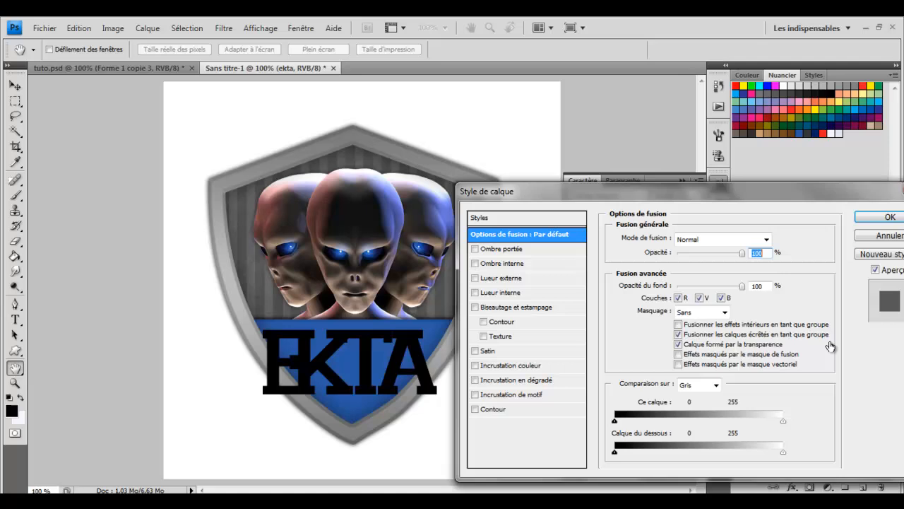
{"action": "left_click", "coordinate": [512, 280]}
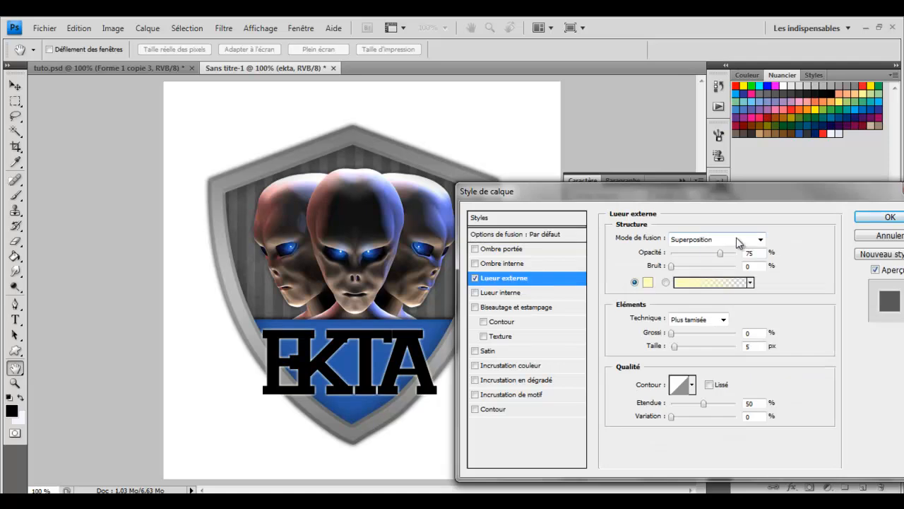
{"action": "left_click", "coordinate": [739, 243]}
{"action": "left_click", "coordinate": [689, 27]}
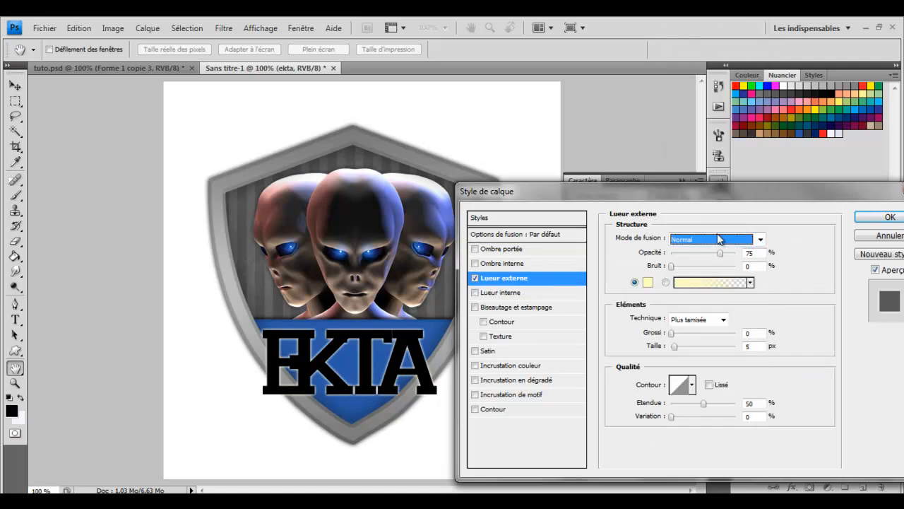
{"action": "left_click", "coordinate": [762, 253]}
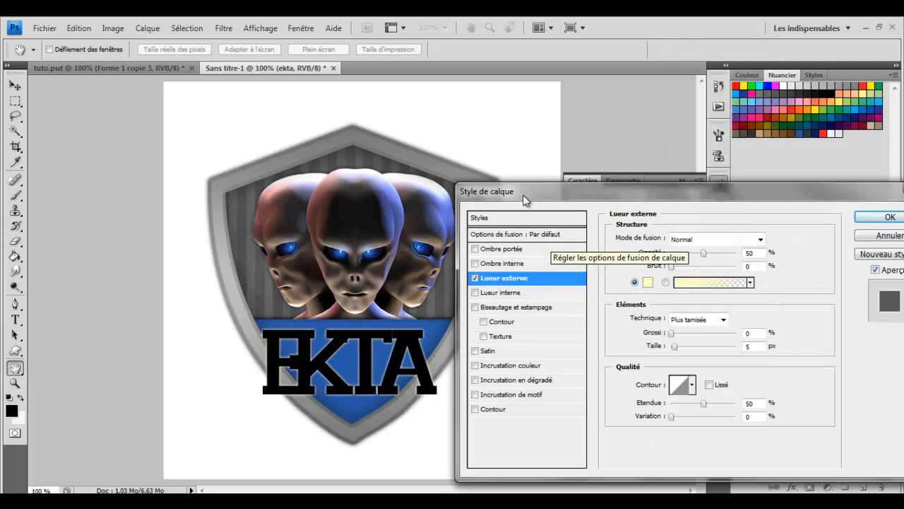
{"action": "left_click", "coordinate": [648, 282]}
{"action": "left_click", "coordinate": [635, 294]}
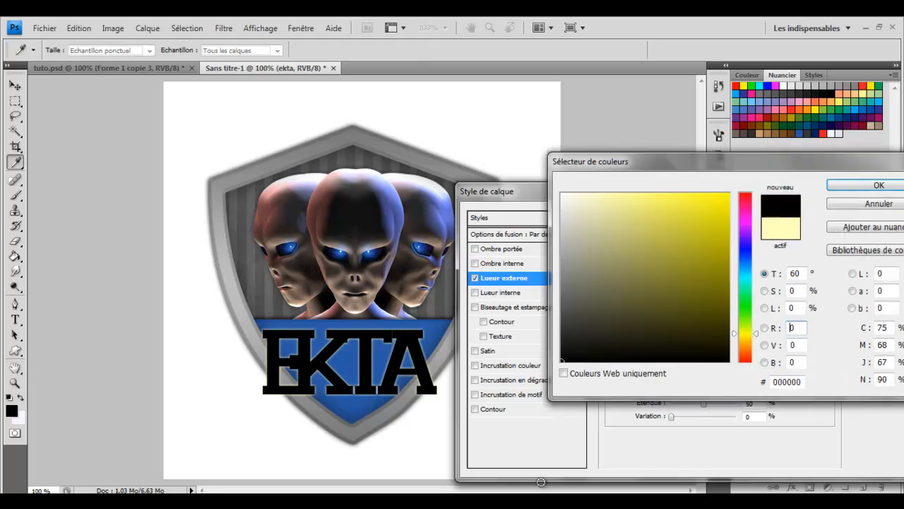
{"action": "left_click", "coordinate": [879, 185]}
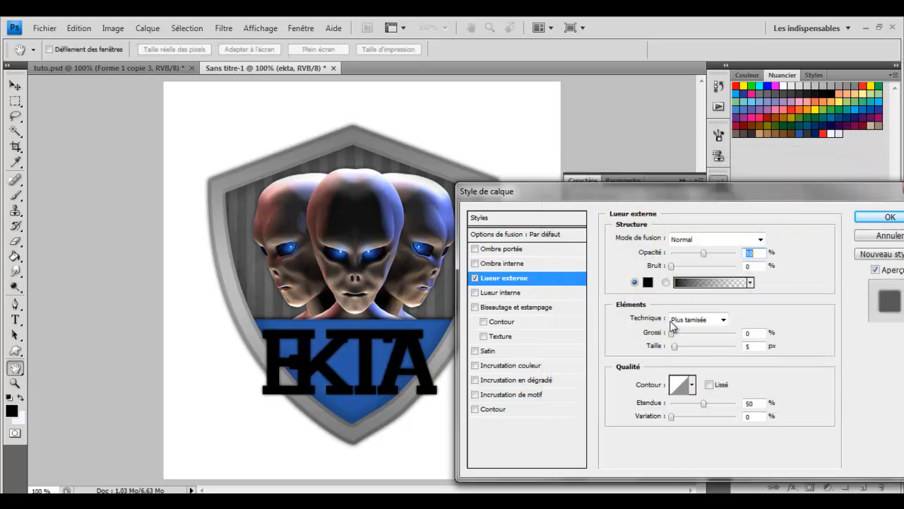
Step: Set the EKTA text's outer glow to a size of 7 px and a range of 30%
{"action": "left_click", "coordinate": [753, 346]}
{"action": "type", "text": "7"}
{"action": "double_click", "coordinate": [752, 402]}
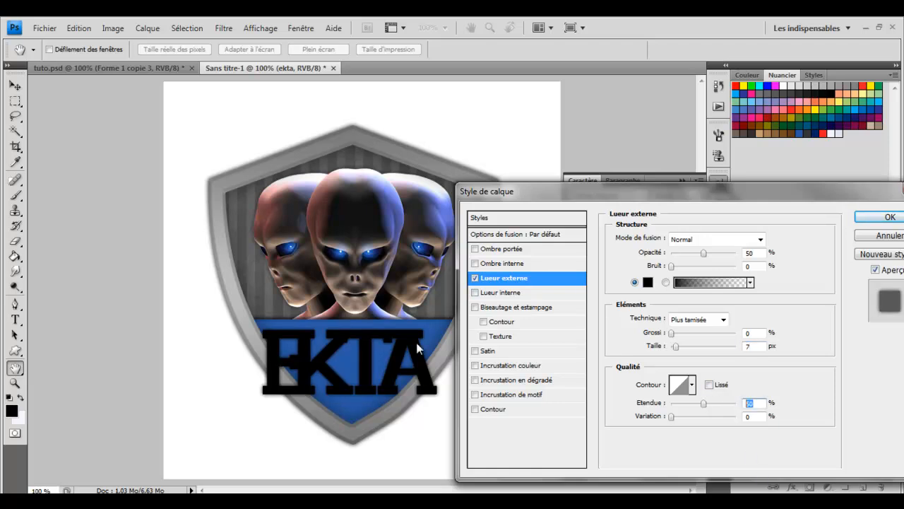
{"action": "type", "text": "30"}
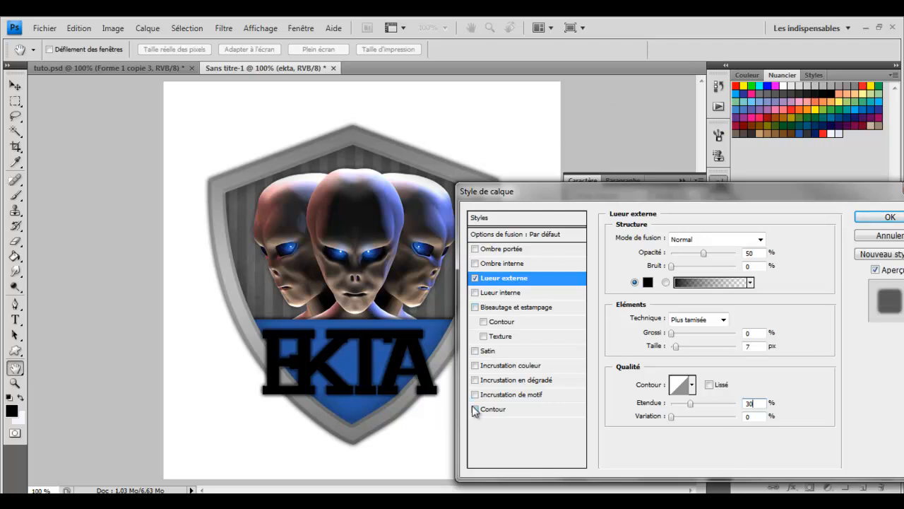
Step: Add a gradient overlay to the EKTA text using the custom four-stop dark-to-light blue preset
{"action": "left_click", "coordinate": [512, 382]}
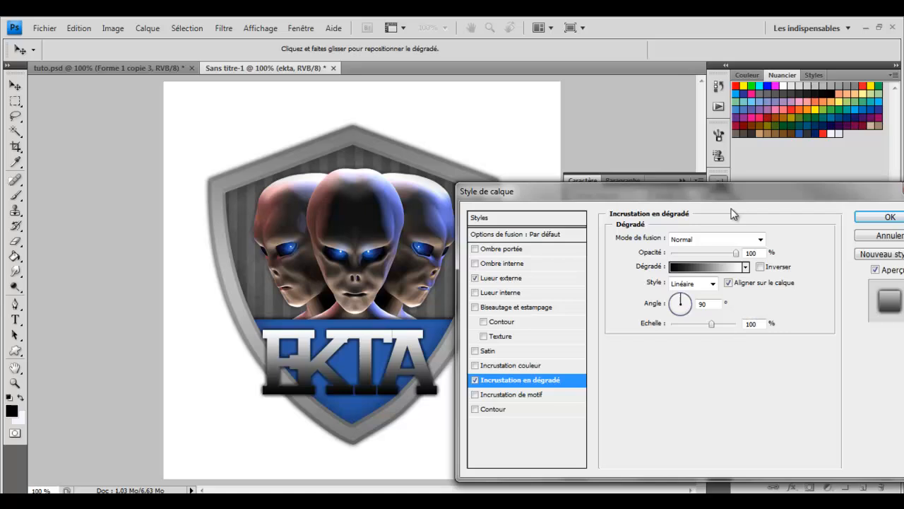
{"action": "left_click", "coordinate": [706, 264]}
{"action": "left_click", "coordinate": [640, 198]}
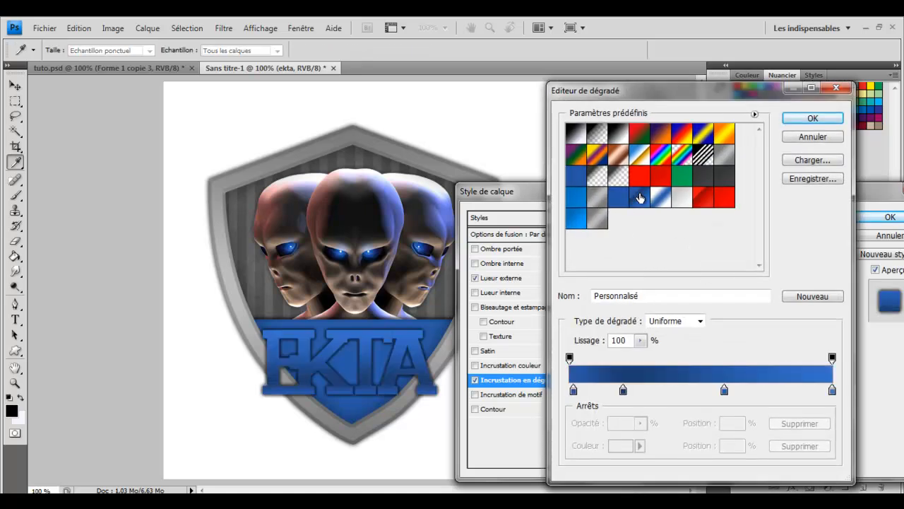
Step: Check the colours of the blue overlay gradient's stops without changing them, and accept the gradient
{"action": "double_click", "coordinate": [573, 391]}
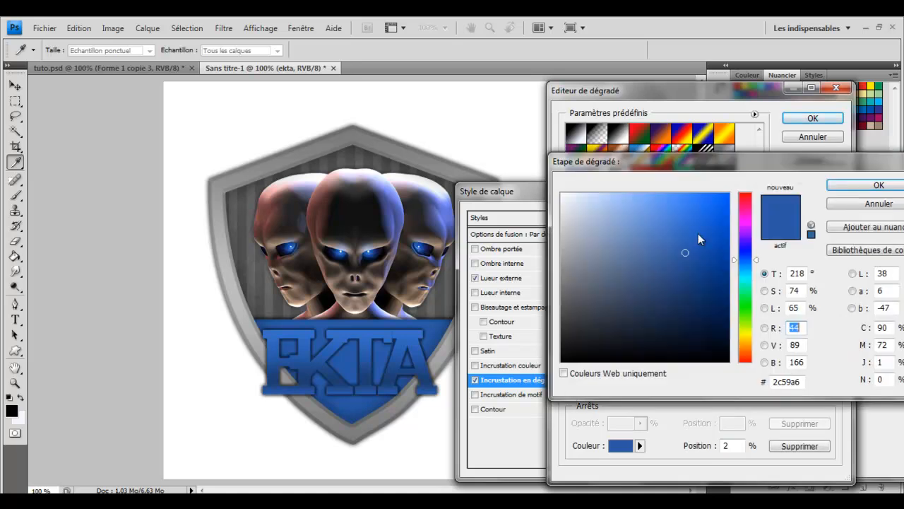
{"action": "left_click", "coordinate": [865, 203]}
{"action": "double_click", "coordinate": [623, 391]}
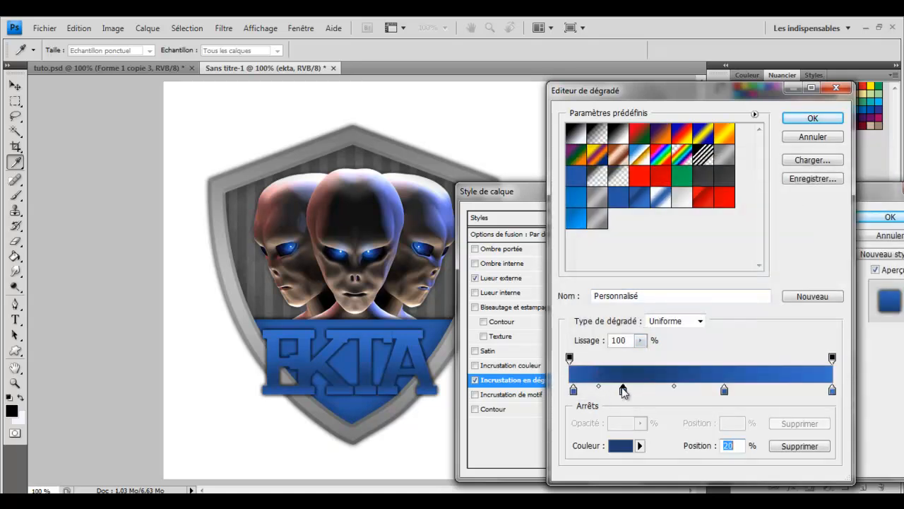
{"action": "left_click", "coordinate": [872, 185]}
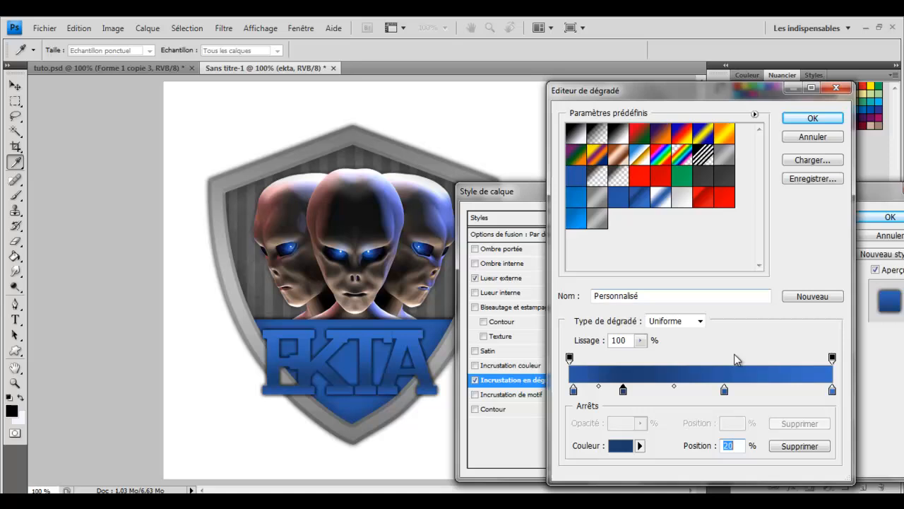
{"action": "left_click", "coordinate": [724, 390]}
{"action": "double_click", "coordinate": [724, 390]}
{"action": "left_click", "coordinate": [842, 188]}
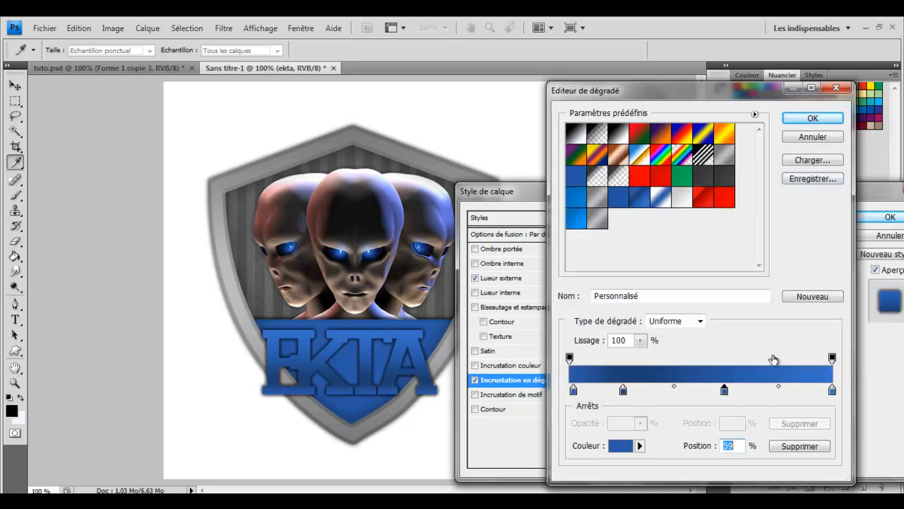
{"action": "left_click", "coordinate": [832, 390]}
{"action": "double_click", "coordinate": [833, 390]}
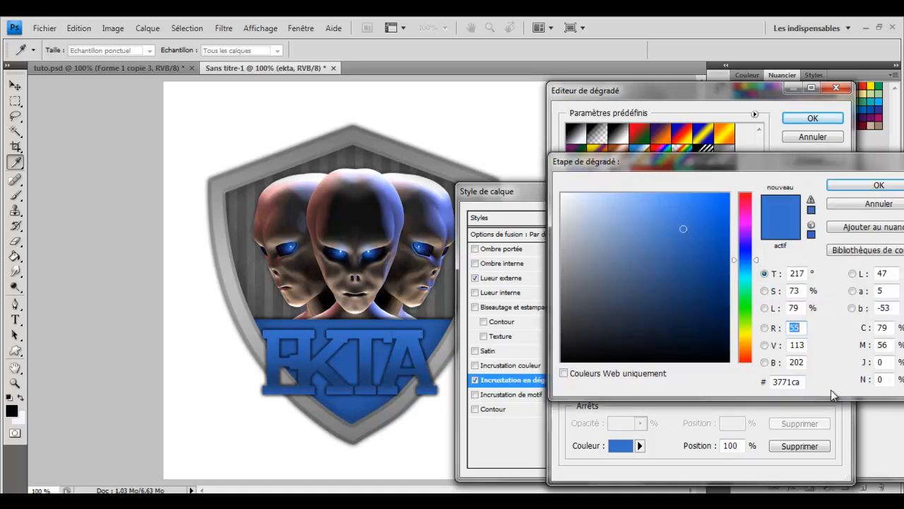
{"action": "left_click", "coordinate": [860, 184]}
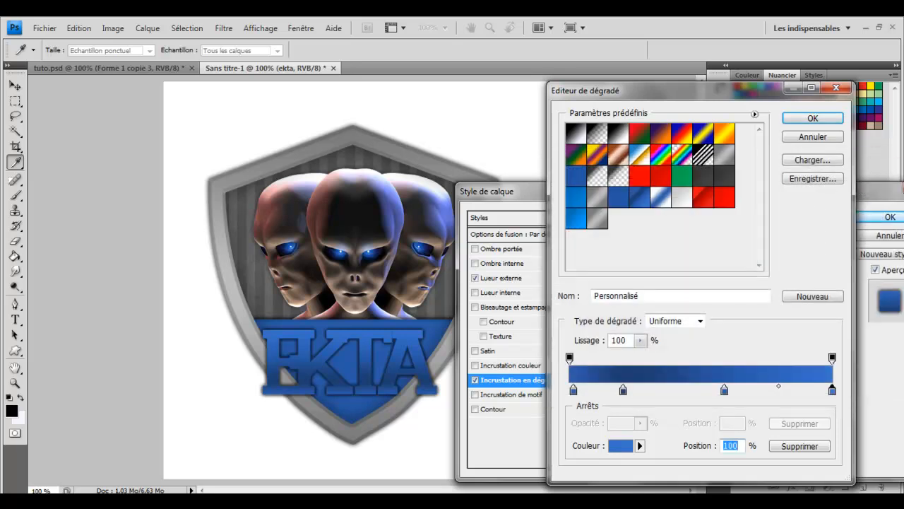
{"action": "left_click", "coordinate": [818, 118]}
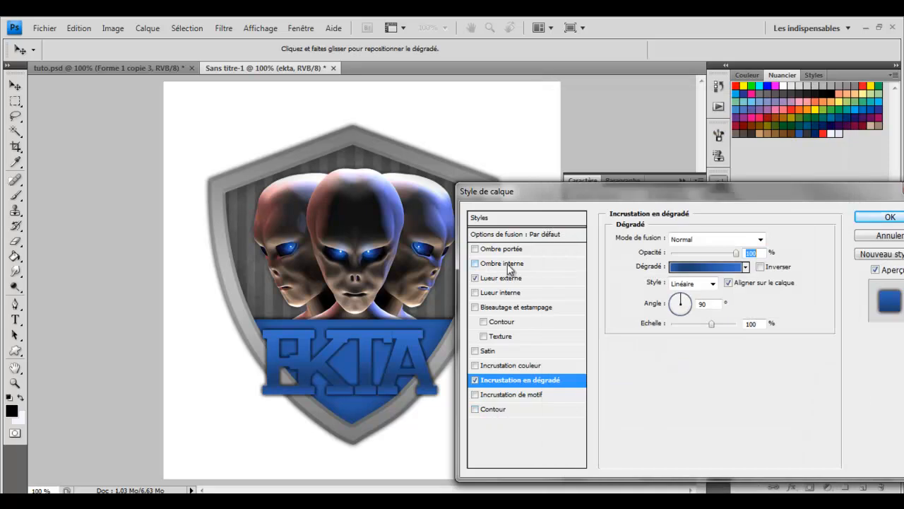
Step: Add a 2 px outside stroke to the EKTA text, filled with the custom white-blue-white gradient preset
{"action": "left_click", "coordinate": [496, 411]}
{"action": "double_click", "coordinate": [754, 237]}
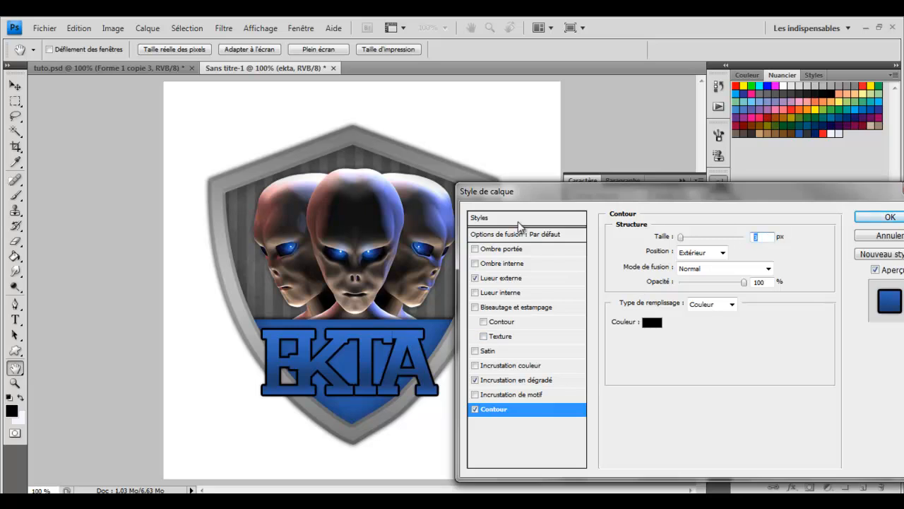
{"action": "type", "text": "2"}
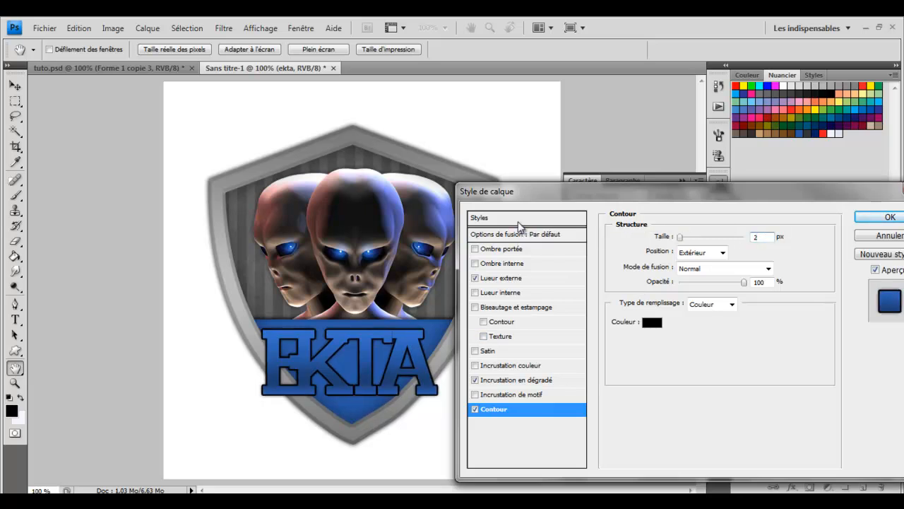
{"action": "left_click", "coordinate": [722, 307]}
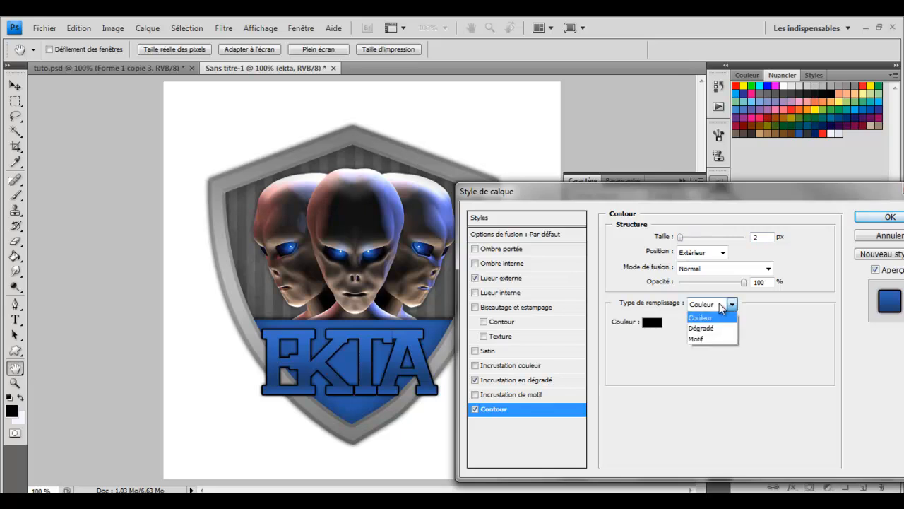
{"action": "left_click", "coordinate": [717, 329]}
{"action": "left_click", "coordinate": [684, 322]}
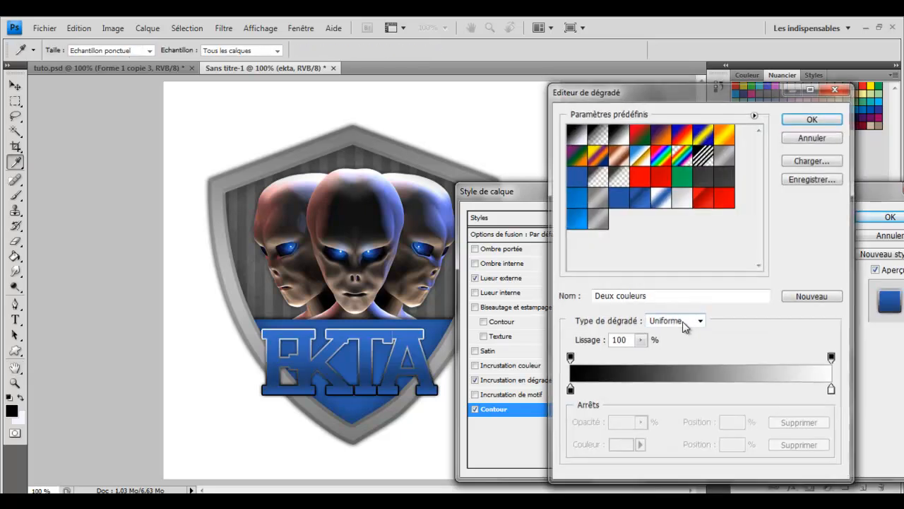
{"action": "left_click", "coordinate": [664, 198]}
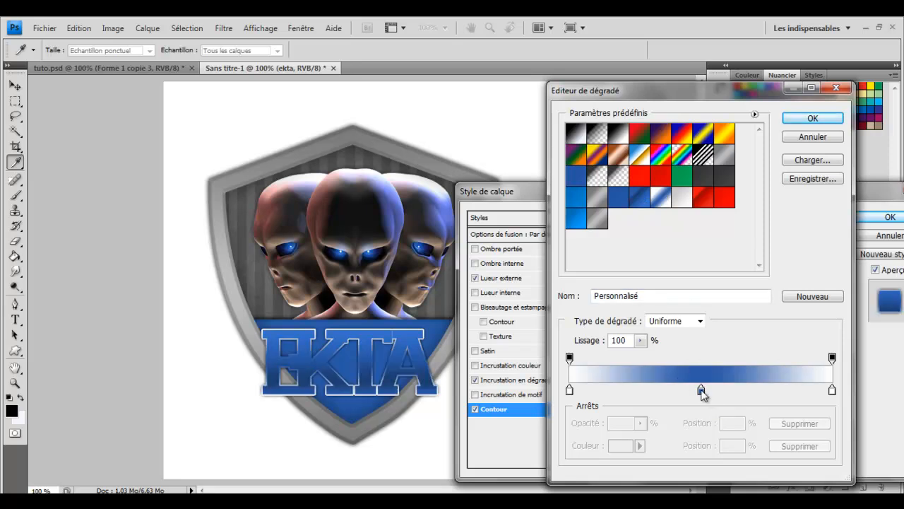
{"action": "left_click", "coordinate": [810, 118]}
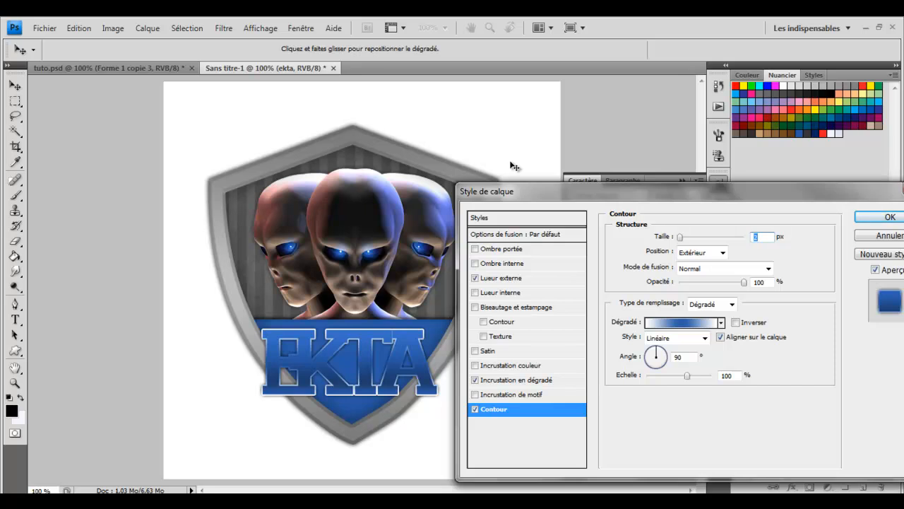
Step: Add an inner bevel to the EKTA text with 10% depth and a size of 2 px
{"action": "left_click", "coordinate": [527, 309]}
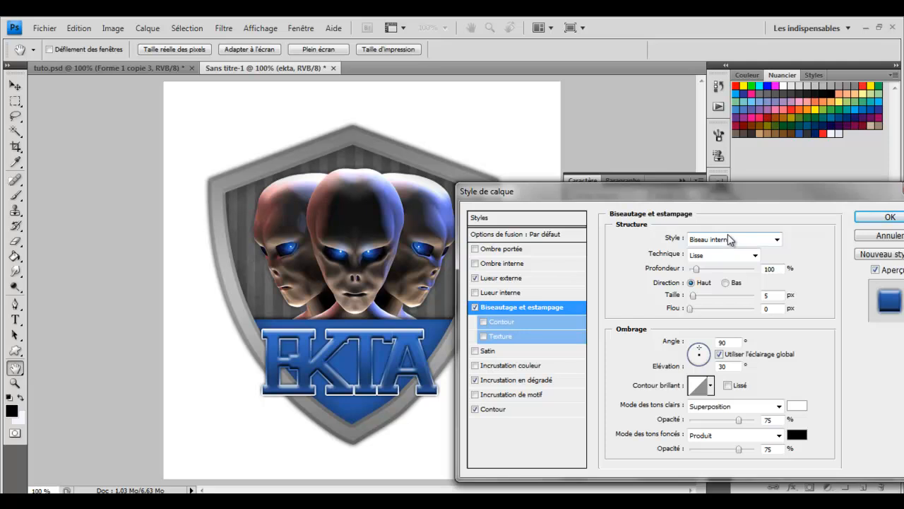
{"action": "double_click", "coordinate": [770, 269]}
{"action": "type", "text": "10"}
{"action": "key", "text": "Tab"}
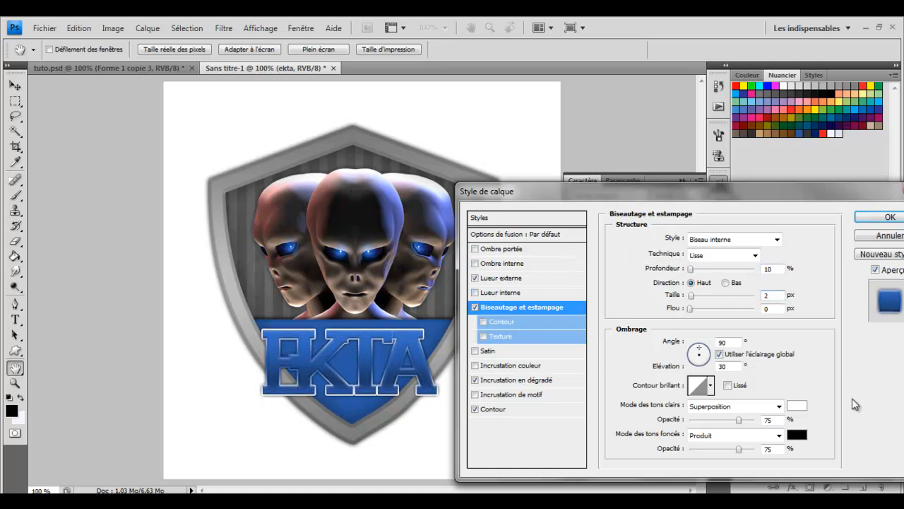
Step: Choose the wavy preset as the bevel's gloss contour and apply the layer style to the EKTA text
{"action": "left_click", "coordinate": [712, 387]}
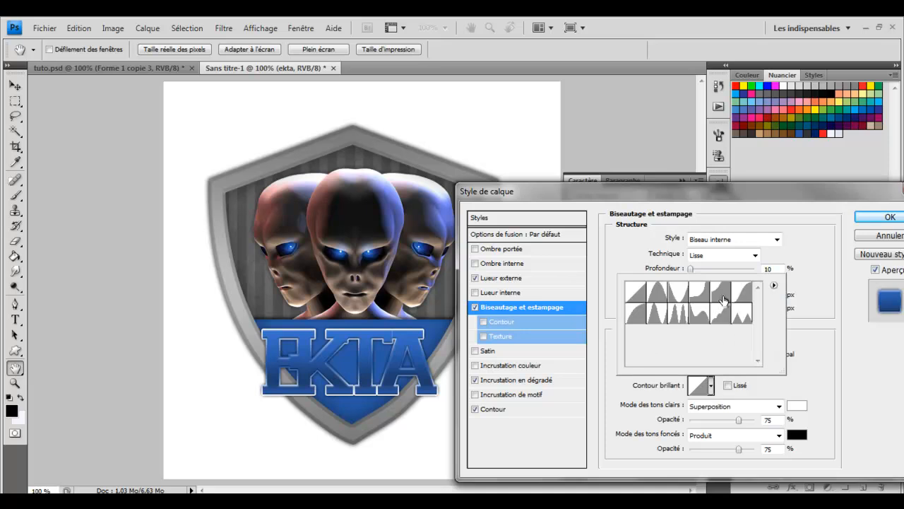
{"action": "left_click", "coordinate": [698, 318]}
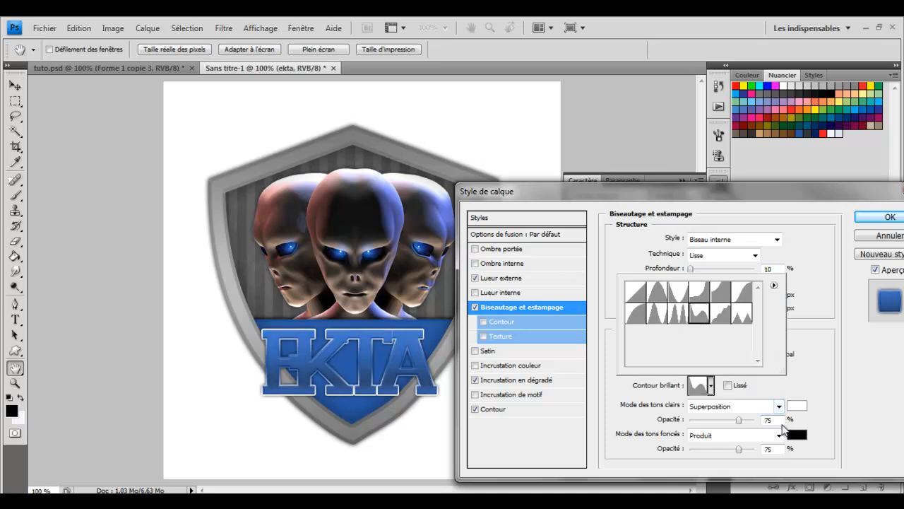
{"action": "left_click", "coordinate": [781, 428]}
{"action": "left_click", "coordinate": [675, 420]}
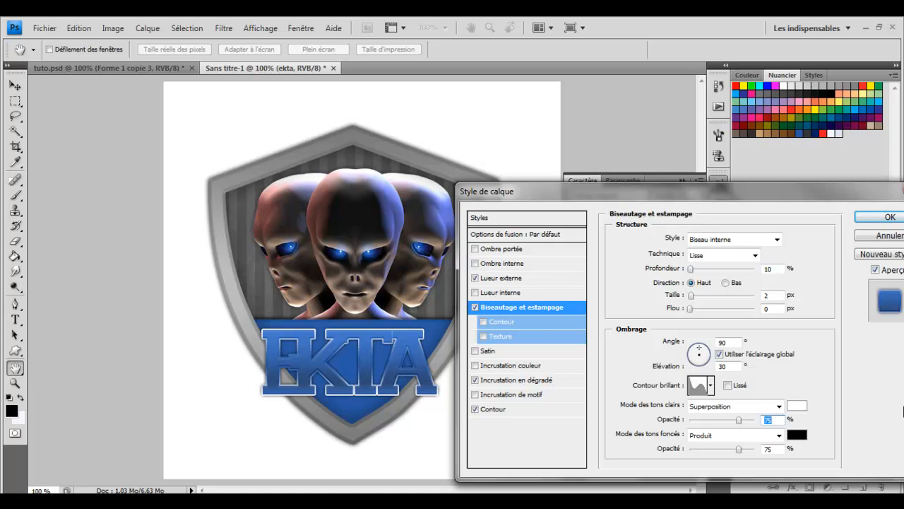
{"action": "key", "text": "Return"}
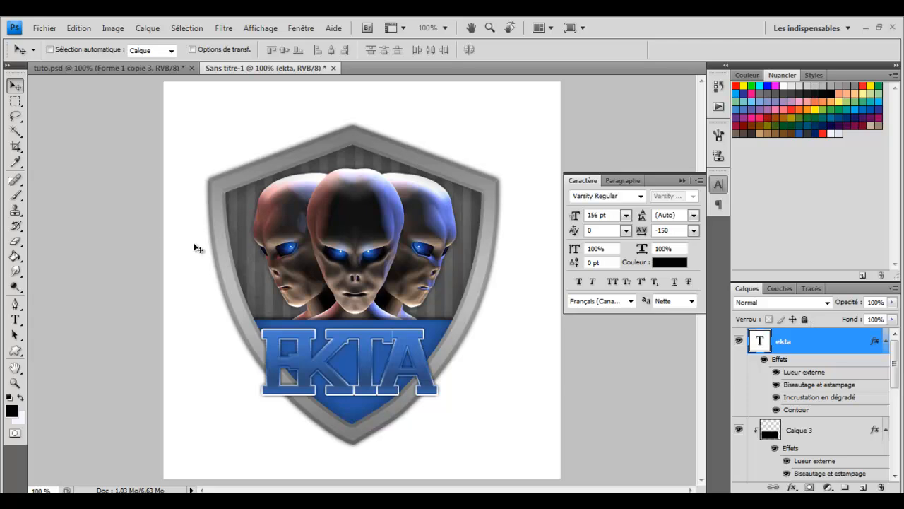
Step: Duplicate the styled EKTA text layer and set the copy's tracking to -140
{"action": "key", "text": "ctrl+j"}
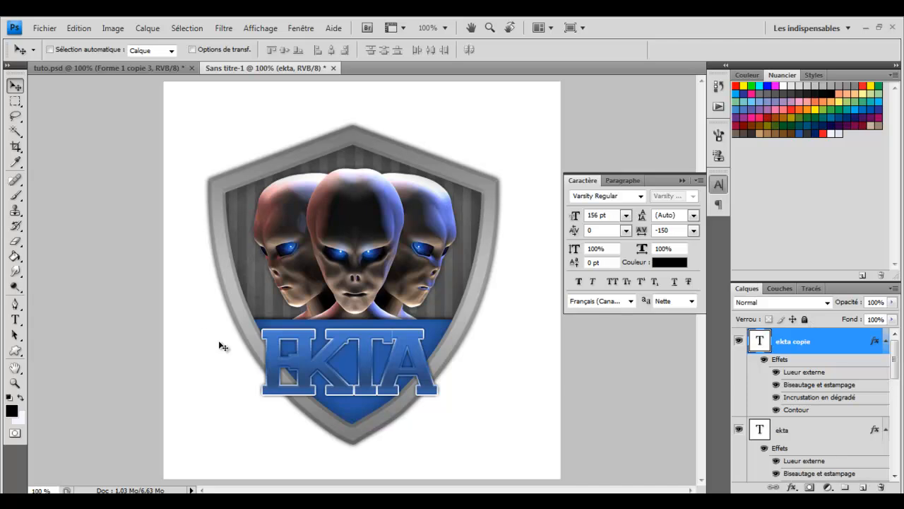
{"action": "left_click", "coordinate": [810, 342]}
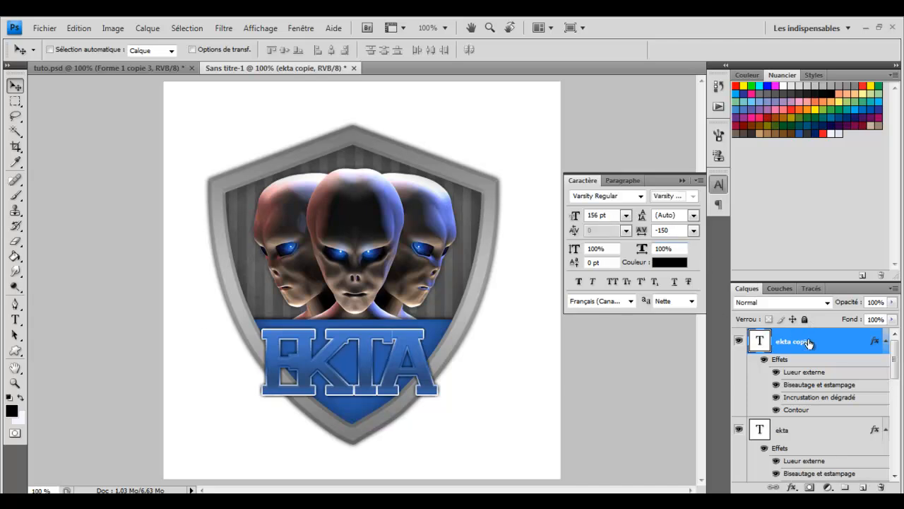
{"action": "left_click_drag", "start_coordinate": [678, 231], "coordinate": [663, 232]}
{"action": "type", "text": "40"}
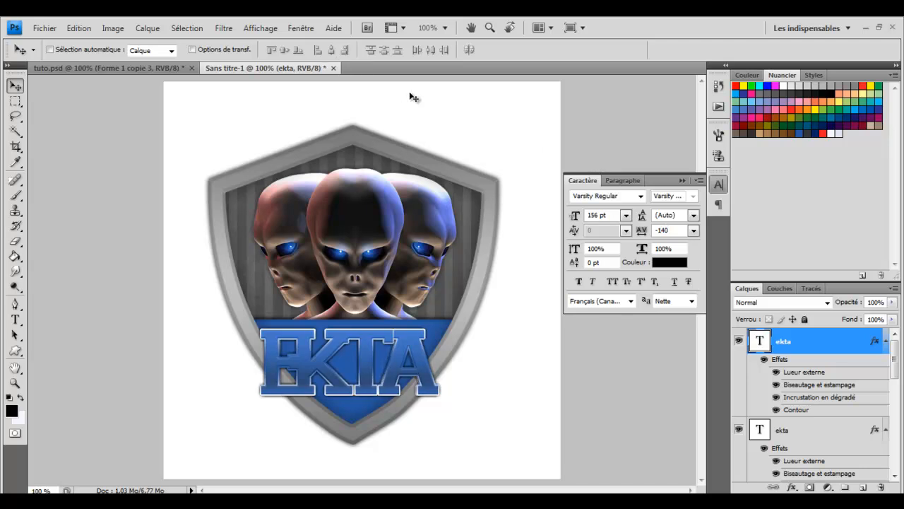
Step: Duplicate the topmost EKTA text layer again and set the new copy's tracking to -130
{"action": "left_click_drag", "start_coordinate": [678, 232], "coordinate": [662, 232]}
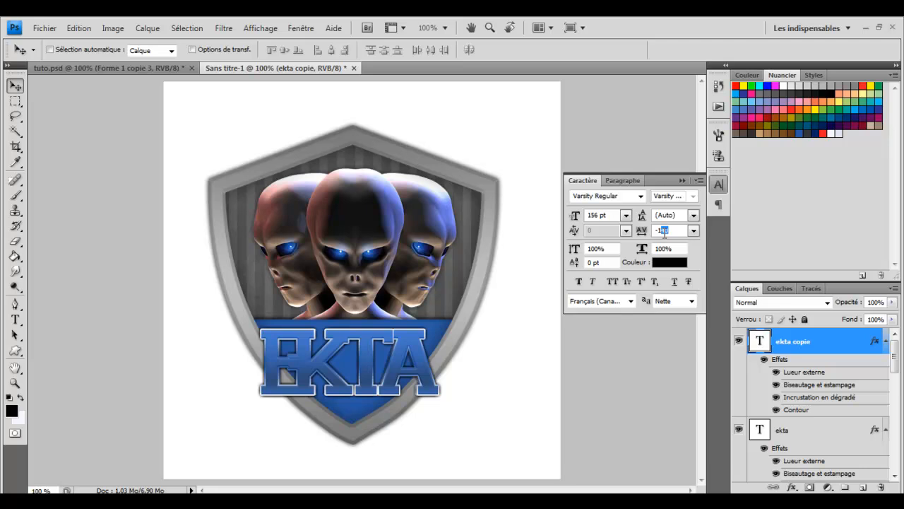
{"action": "type", "text": "30"}
{"action": "key", "text": "Return"}
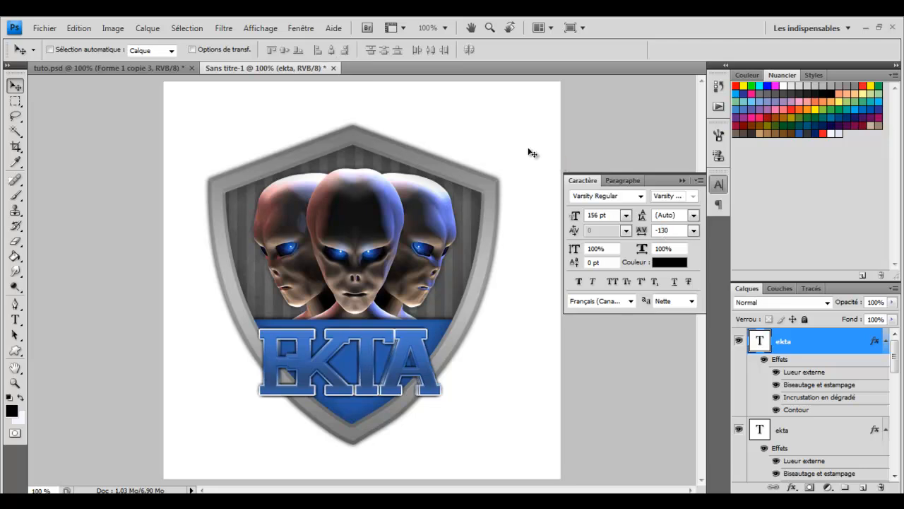
Step: Set the tracking of another EKTA text duplicate to -120 and duplicate that layer once more
{"action": "left_click_drag", "start_coordinate": [672, 232], "coordinate": [662, 232]}
{"action": "type", "text": "20"}
{"action": "key", "text": "Return"}
{"action": "key", "text": "ctrl+z"}
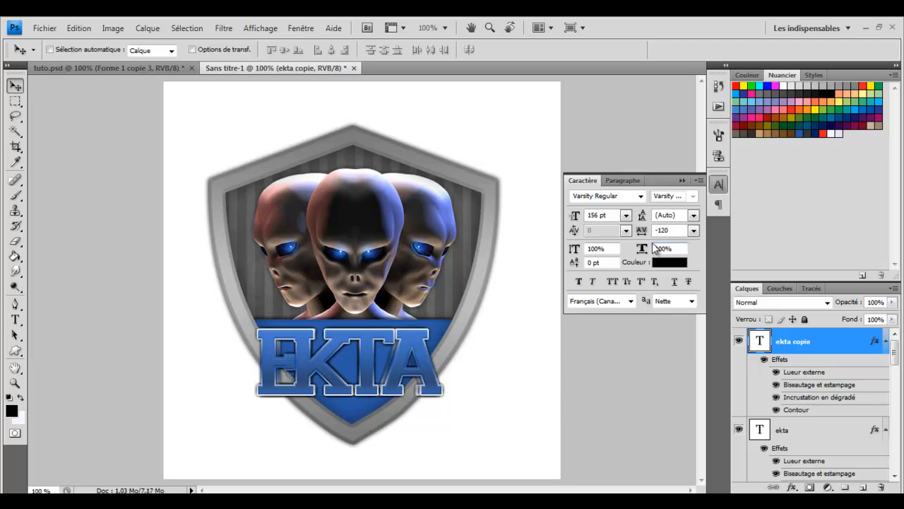
Step: Set the tracking of the newest EKTA text copy to -110
{"action": "left_click_drag", "start_coordinate": [666, 230], "coordinate": [694, 226]}
{"action": "type", "text": "10"}
{"action": "key", "text": "Return"}
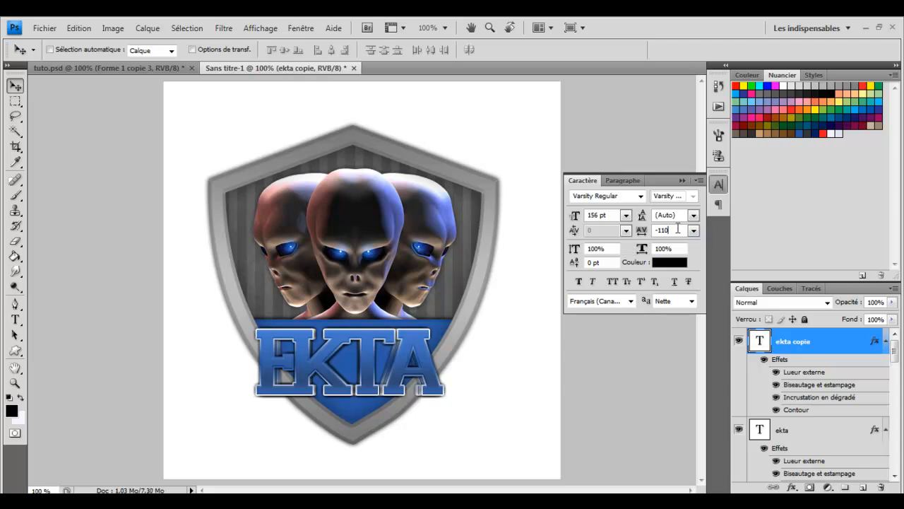
{"action": "key", "text": "ctrl+z"}
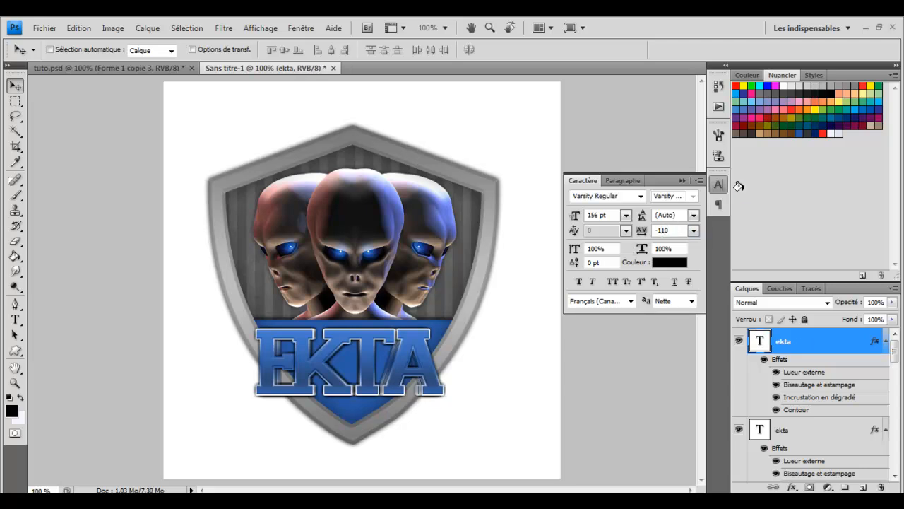
Step: Increase the tracking of the topmost EKTA text layer further, to -100
{"action": "key", "text": "BackSpace"}
{"action": "type", "text": "0"}
{"action": "key", "text": "Return"}
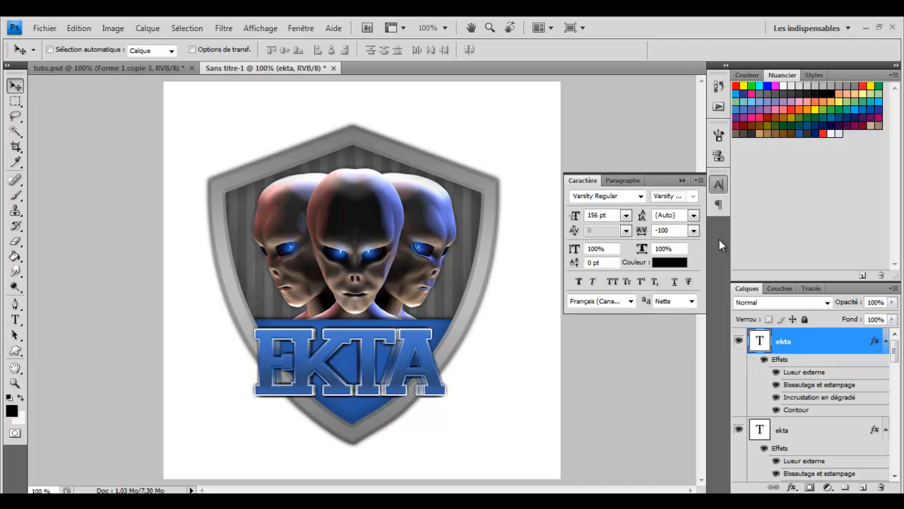
Step: Try a tracking of -90 on another EKTA text duplicate and undo that attempt
{"action": "left_click_drag", "start_coordinate": [677, 231], "coordinate": [664, 235]}
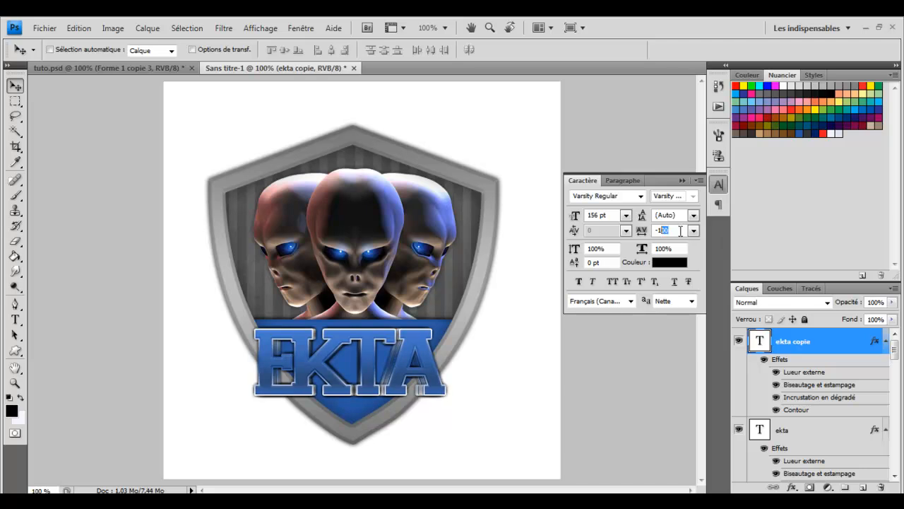
{"action": "type", "text": "90"}
{"action": "key", "text": "Return"}
{"action": "key", "text": "ctrl+z"}
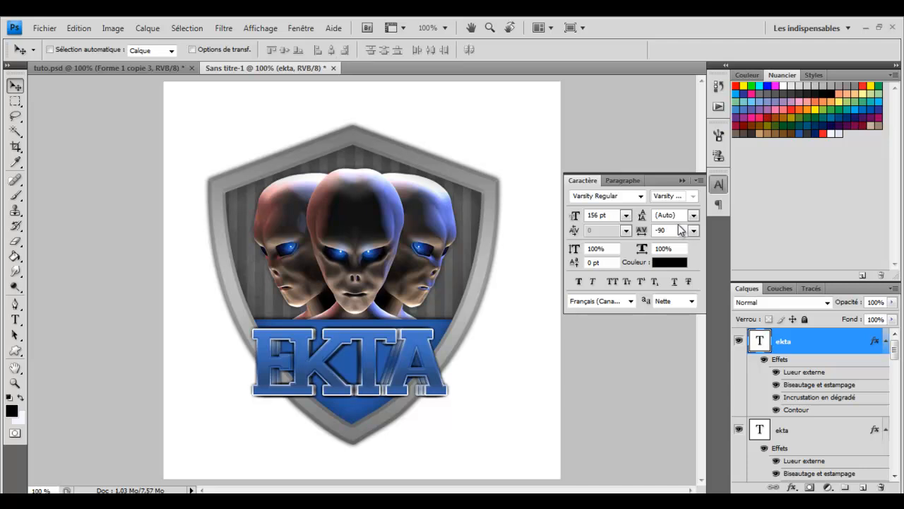
Step: Check the topmost EKTA layer's character settings and compare the logo with the reference design in tuto.psd
{"action": "left_click", "coordinate": [682, 180]}
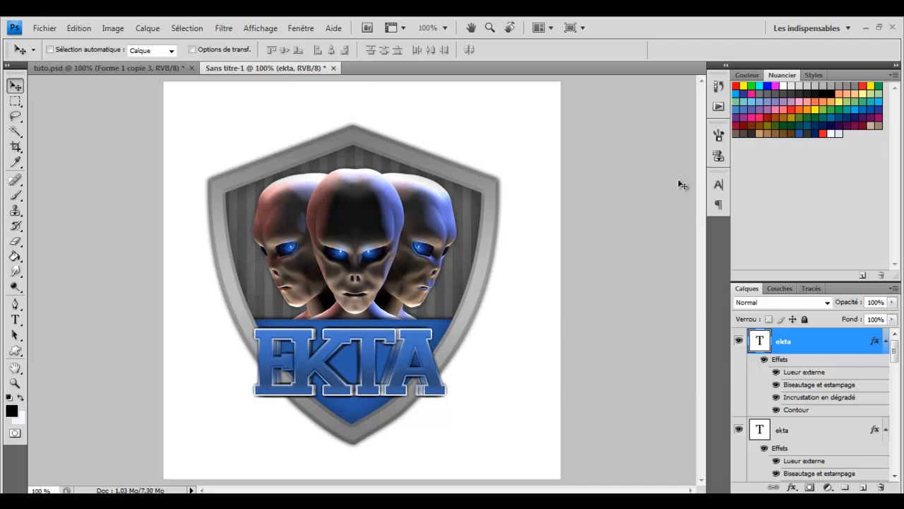
{"action": "left_click", "coordinate": [719, 185]}
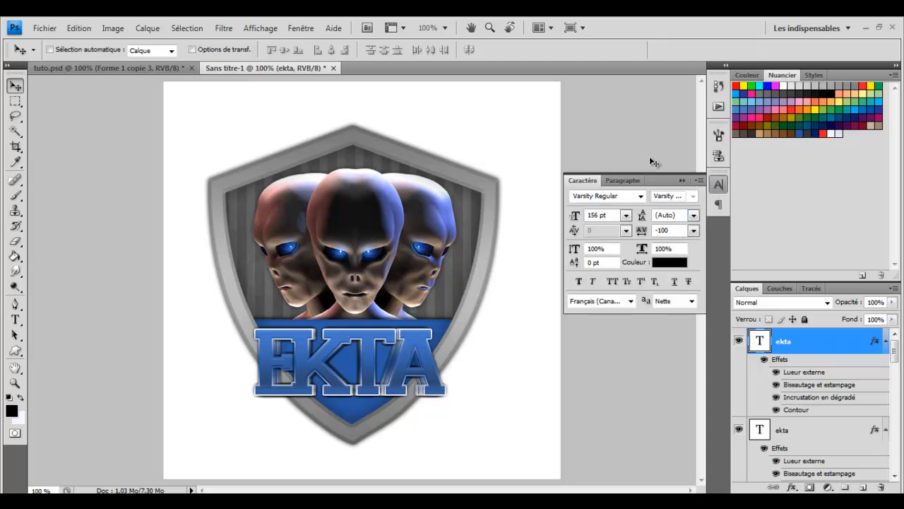
{"action": "left_click", "coordinate": [683, 180]}
{"action": "left_click", "coordinate": [149, 67]}
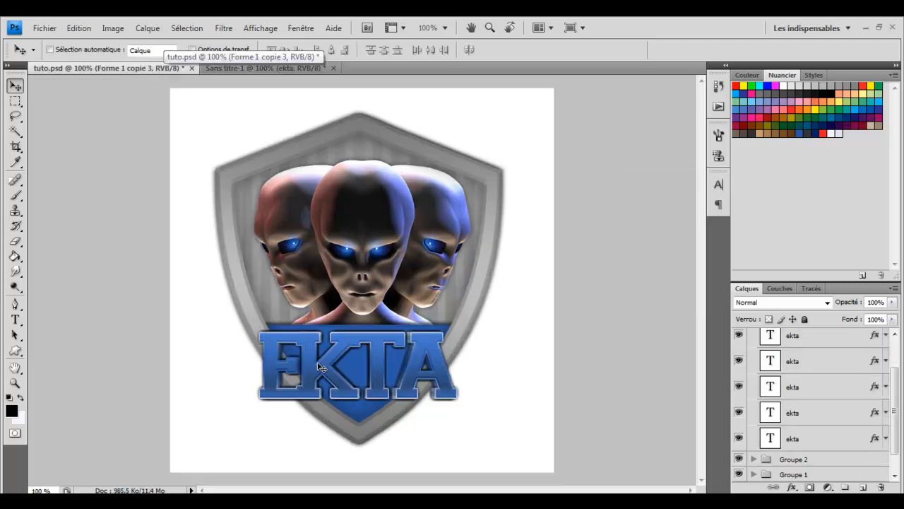
{"action": "left_click", "coordinate": [245, 73]}
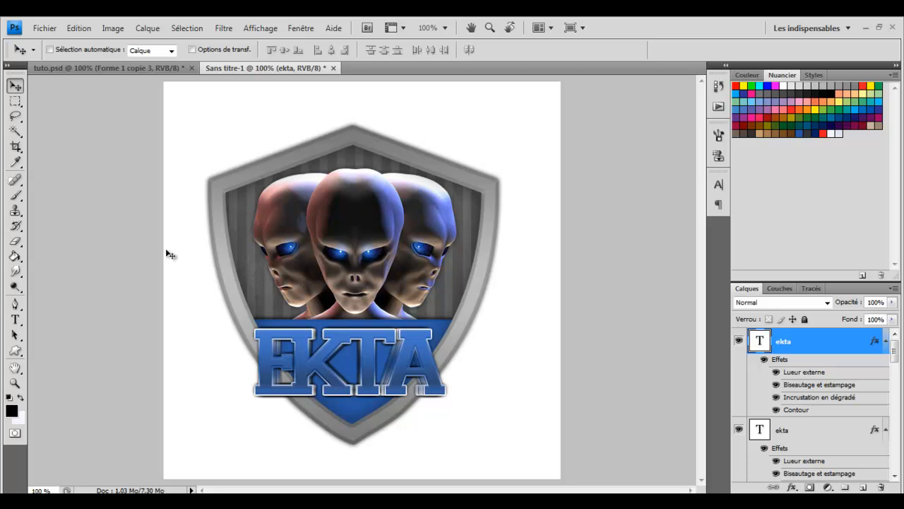
Step: Add a new layer directly above Calque 2, beneath texture 1, and set the foreground colour to white
{"action": "left_click_drag", "start_coordinate": [894, 344], "coordinate": [886, 450]}
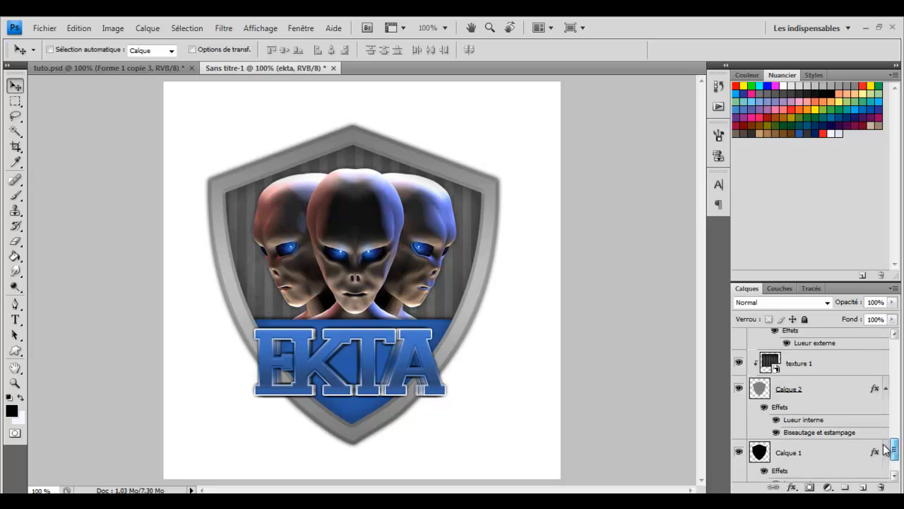
{"action": "left_click", "coordinate": [834, 388]}
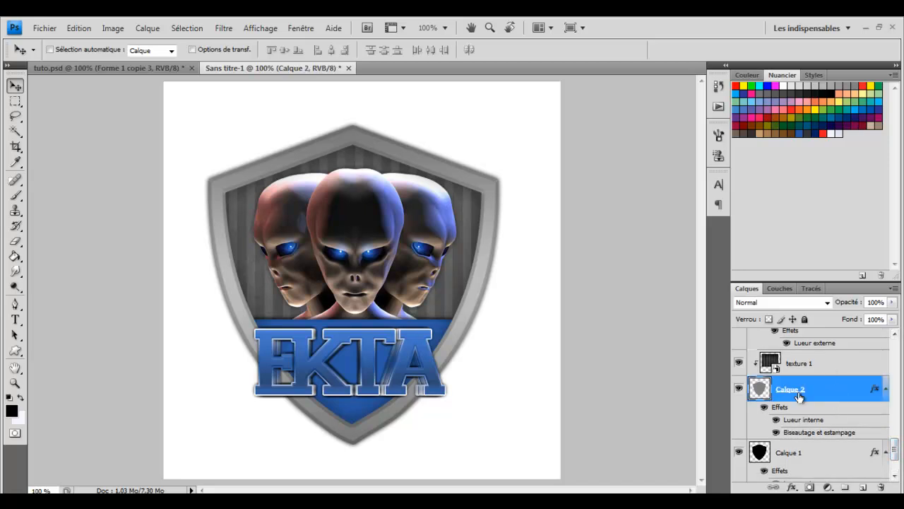
{"action": "left_click", "coordinate": [864, 487]}
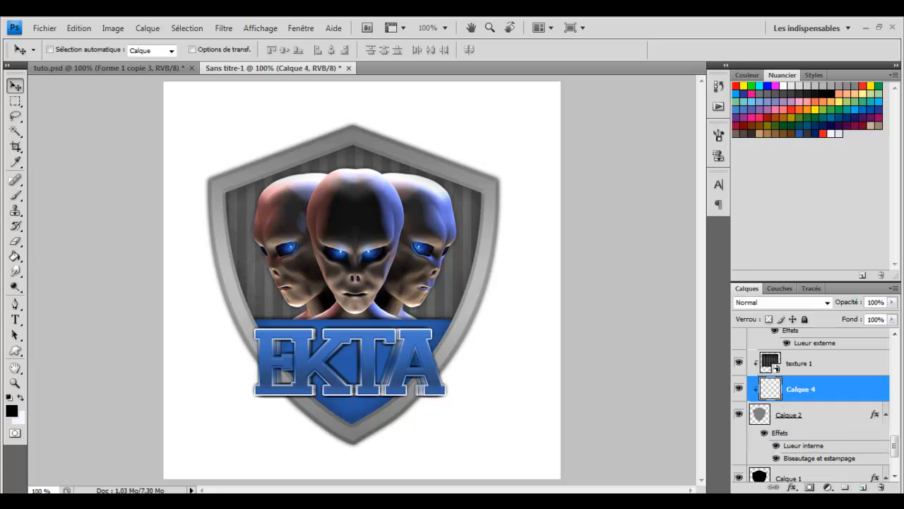
{"action": "left_click", "coordinate": [11, 410]}
{"action": "left_click", "coordinate": [509, 117]}
{"action": "key", "text": "Return"}
{"action": "key", "text": "v"}
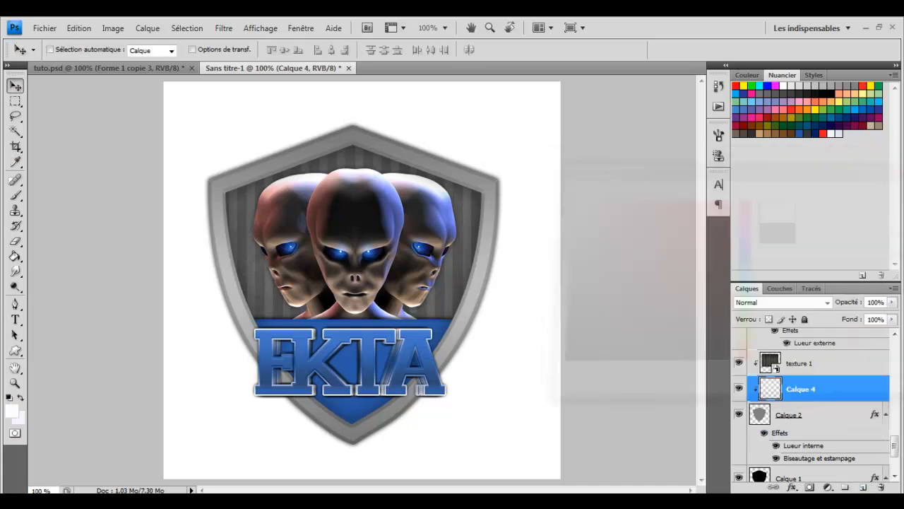
Step: Fill the new clipped layer with white and set its blend mode to Lumière tamisée
{"action": "left_click", "coordinate": [15, 257]}
{"action": "left_click", "coordinate": [325, 168]}
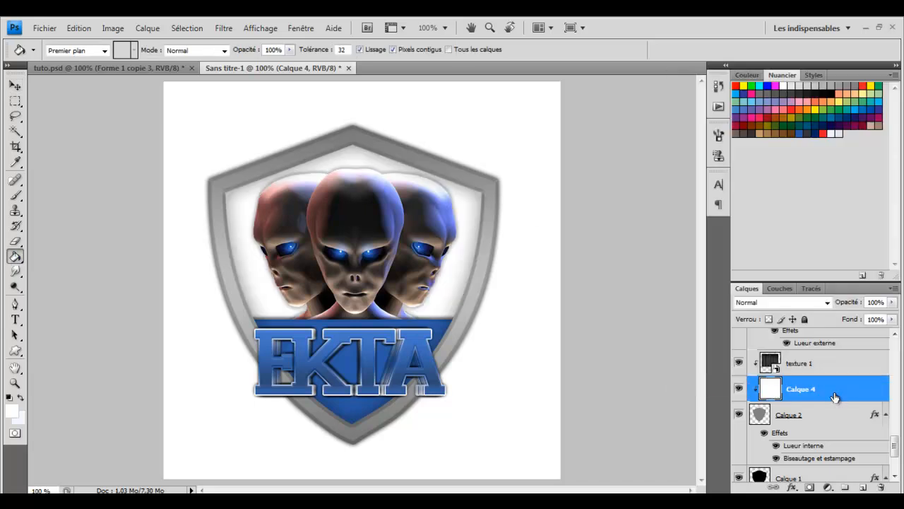
{"action": "left_click", "coordinate": [777, 302]}
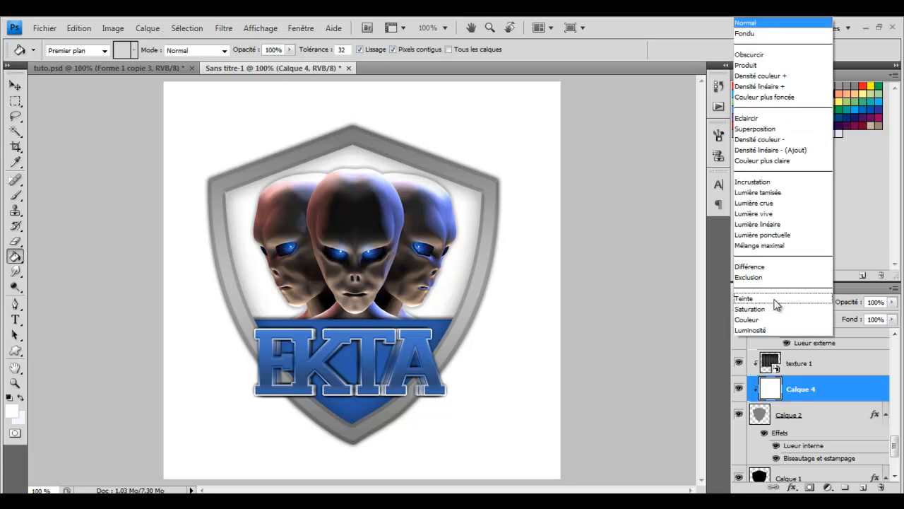
{"action": "left_click", "coordinate": [772, 192]}
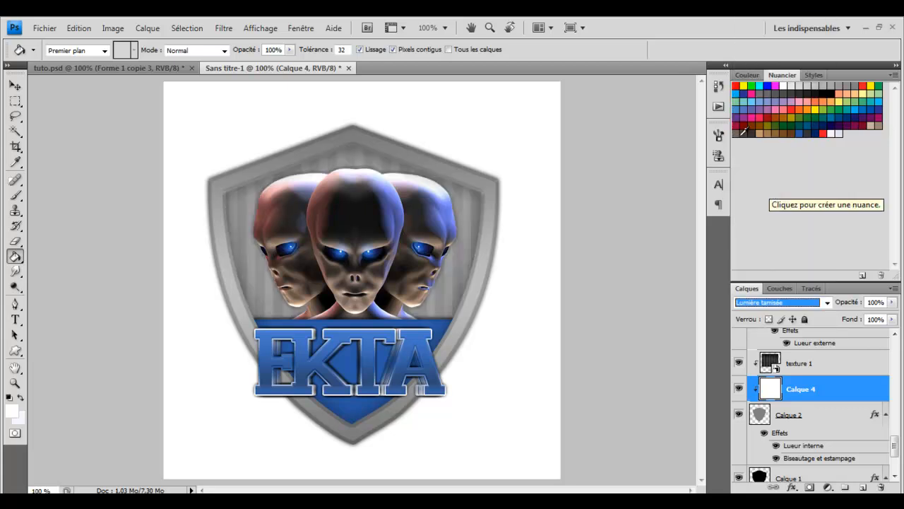